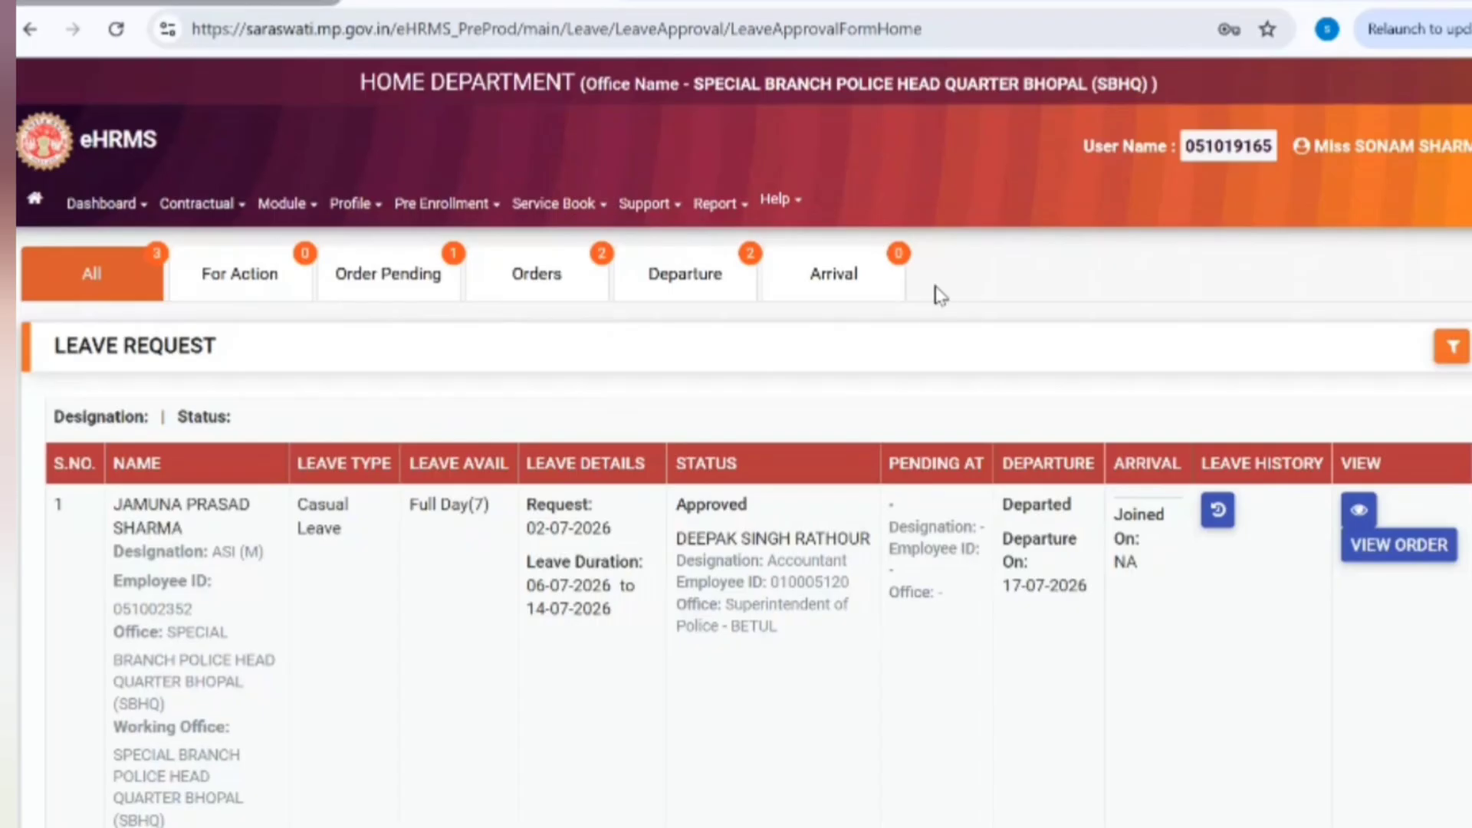
Step: Filter leave requests by Casual, Earned and Child Care Leave in turn, then clear the type filter
left_click(1450, 349)
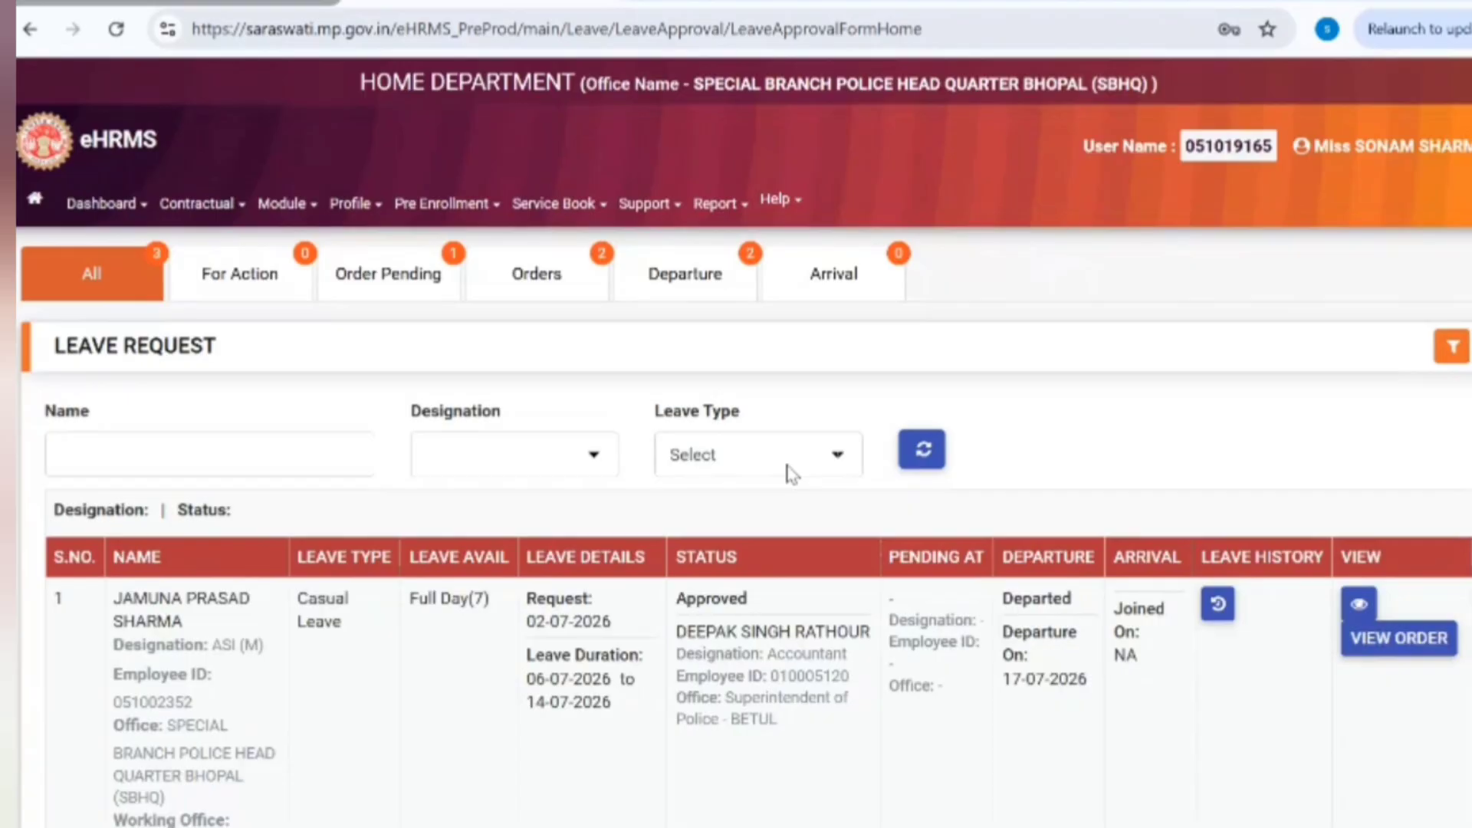
left_click(789, 469)
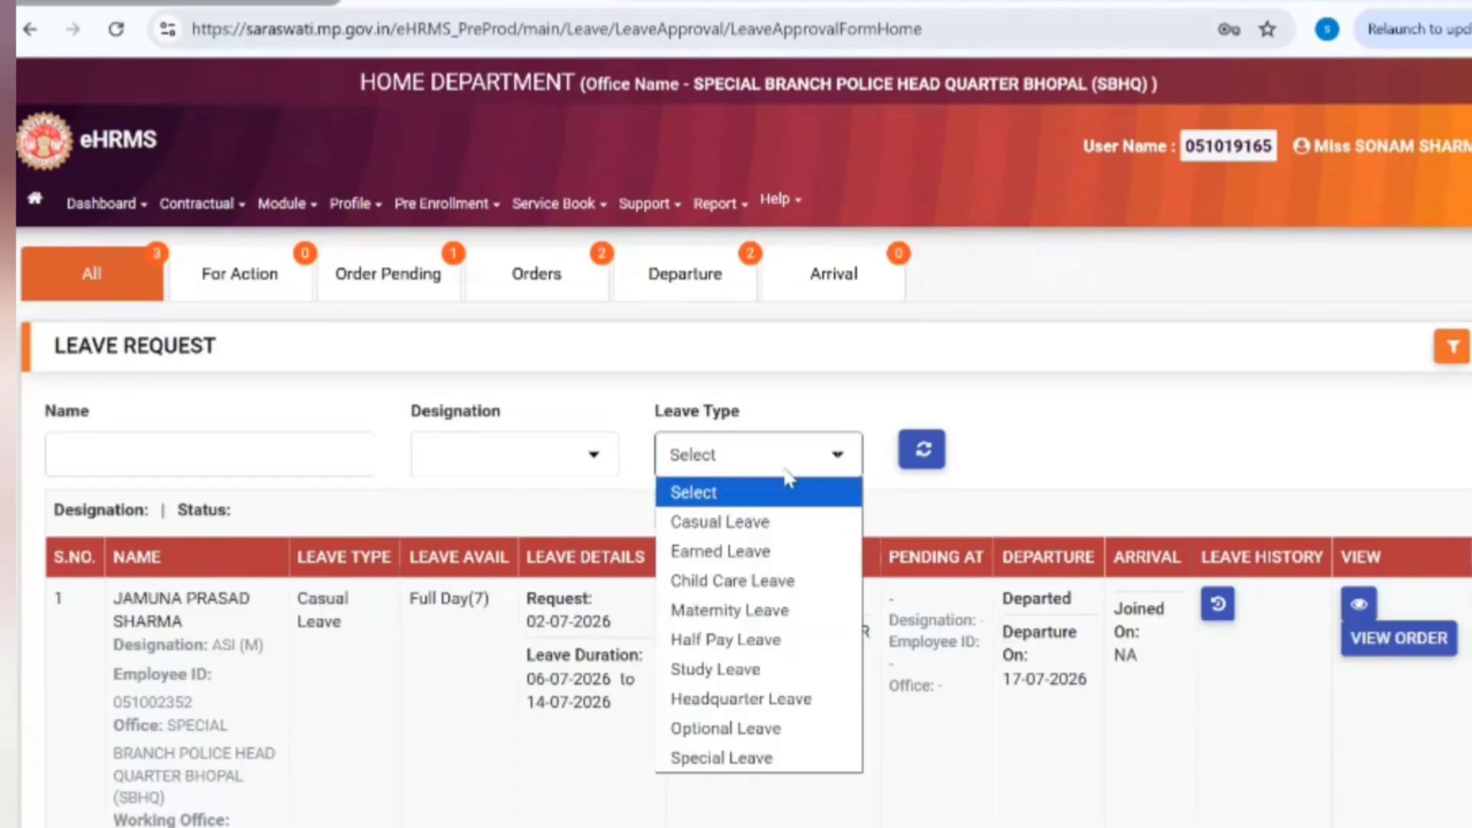
left_click(755, 521)
left_click(778, 457)
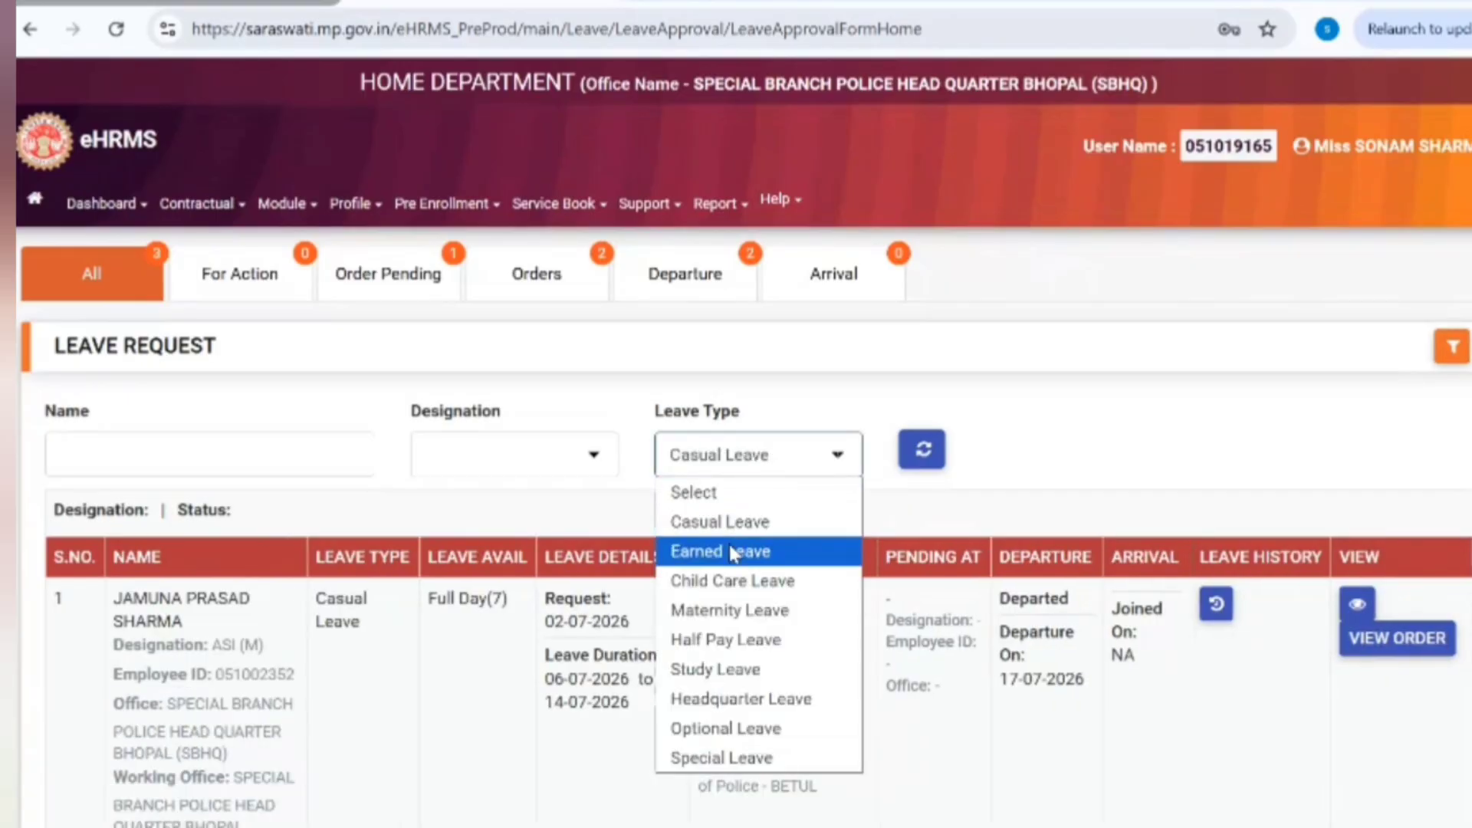
left_click(734, 552)
left_click(756, 469)
left_click(728, 583)
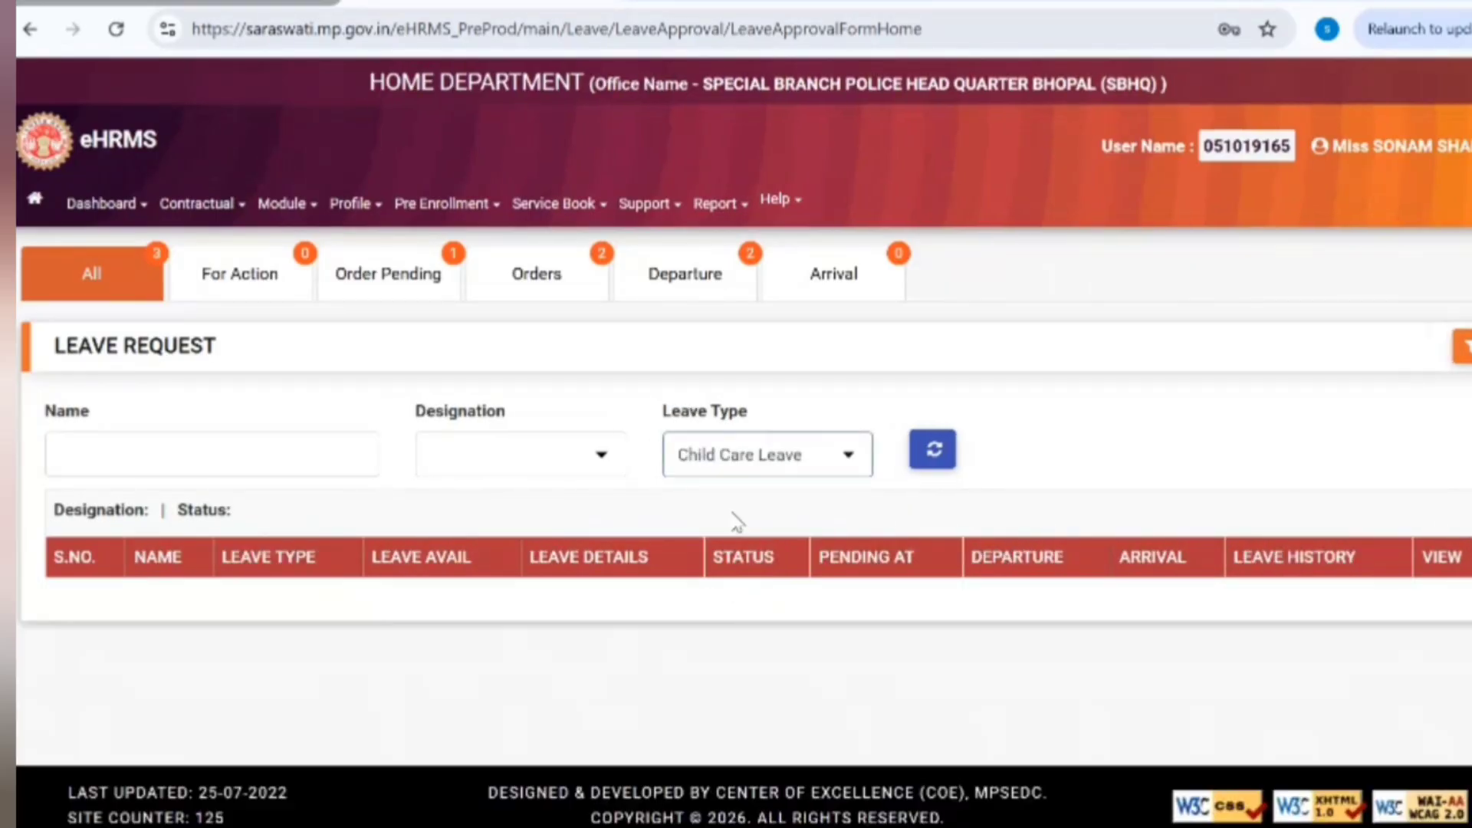
left_click(739, 474)
left_click(732, 521)
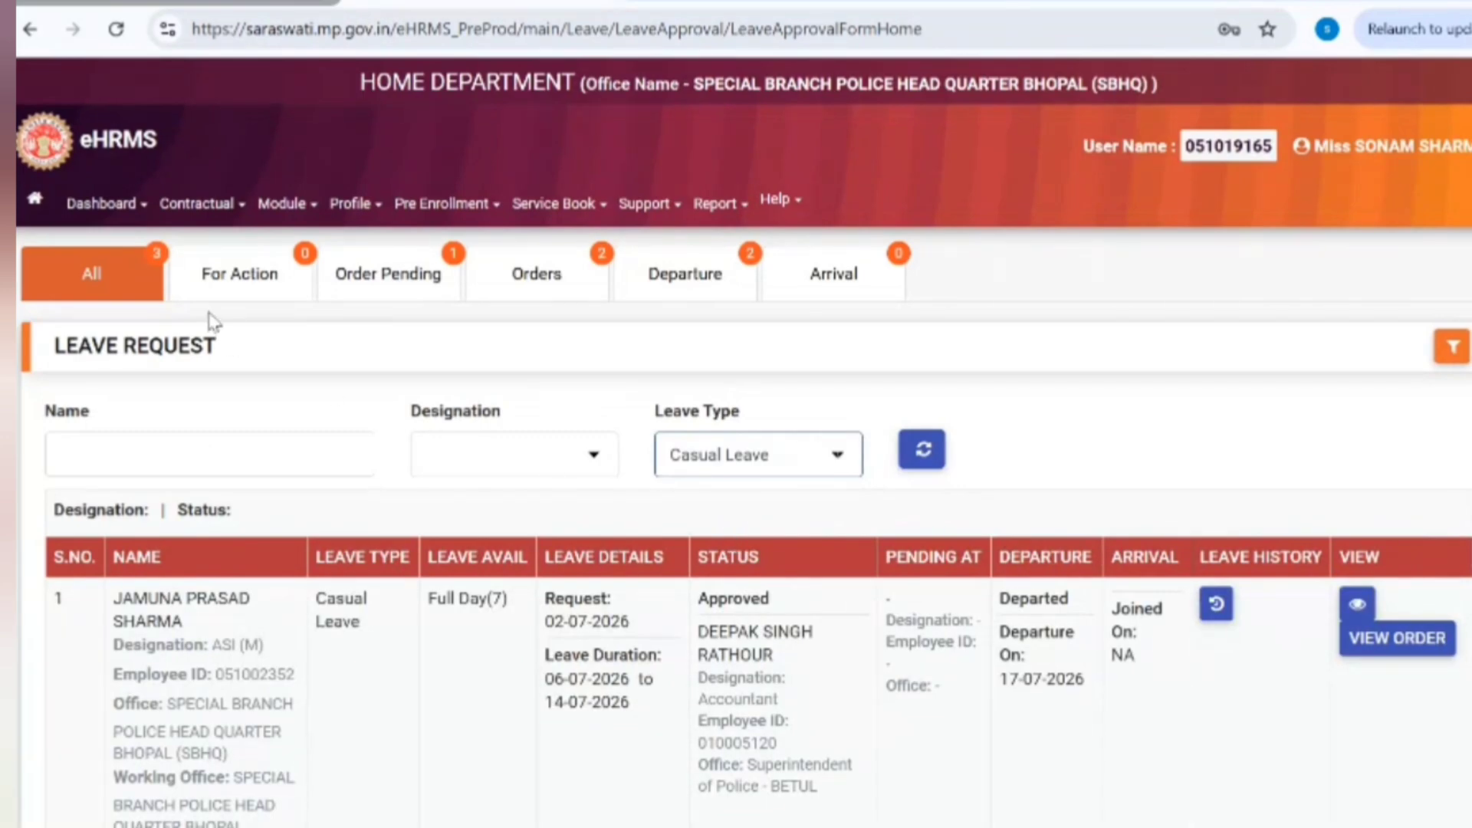
left_click(125, 284)
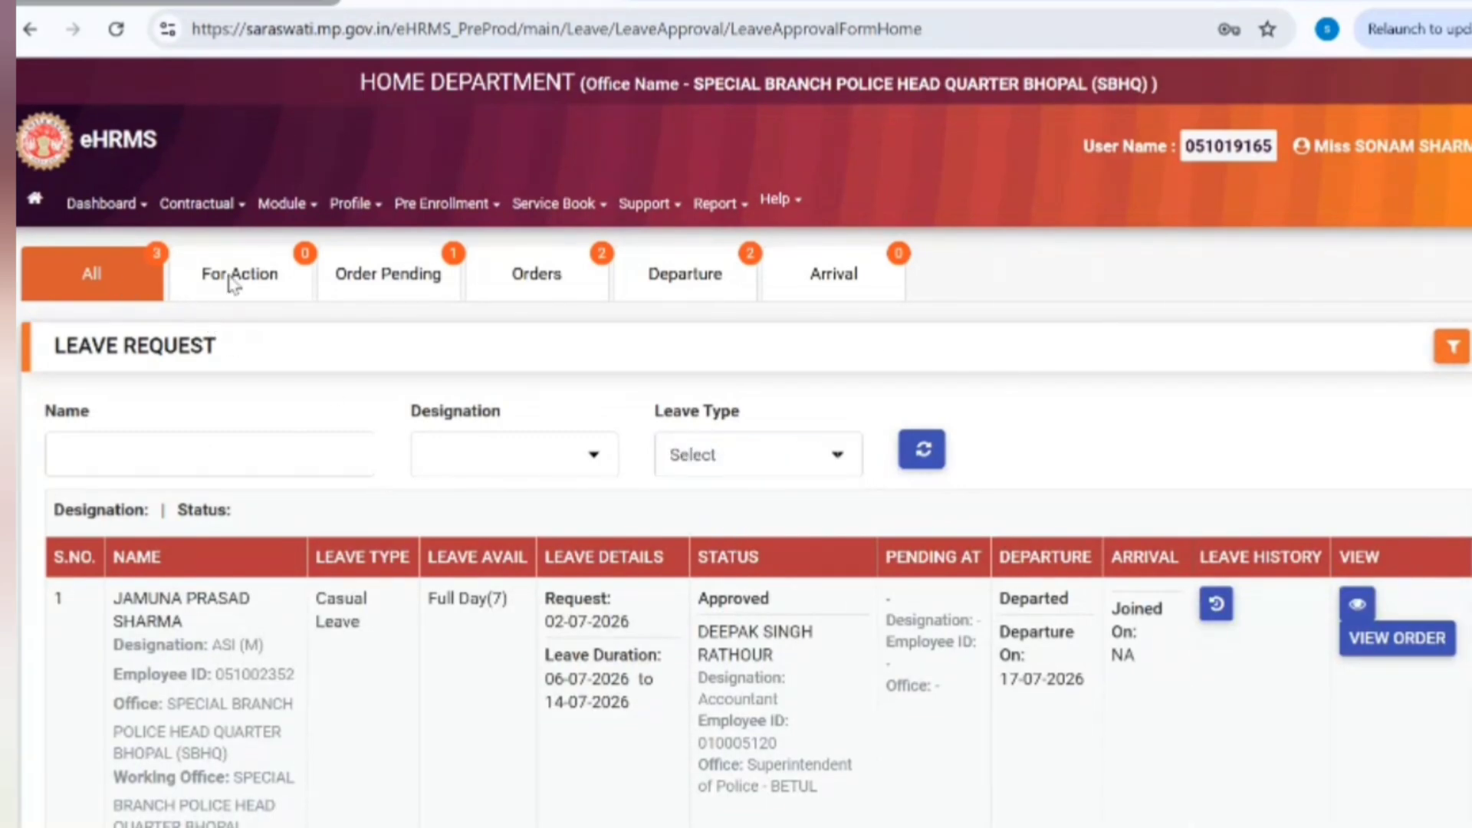
Step: Check the empty For Action list, return to All requests, and reload the leave approval page
scroll(888, 362, "down", 5)
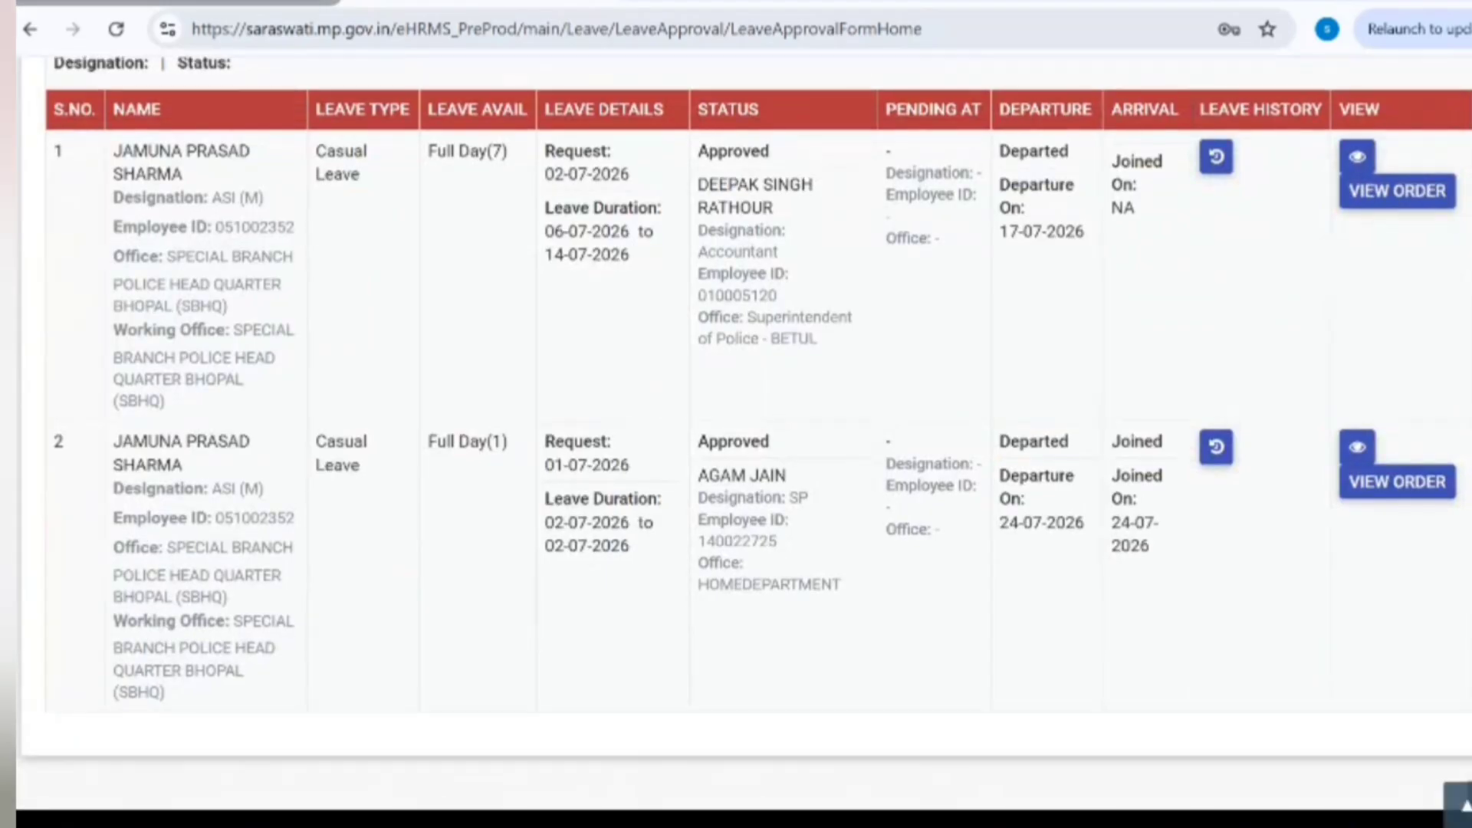
scroll(888, 362, "up", 4)
scroll(888, 362, "down", 4)
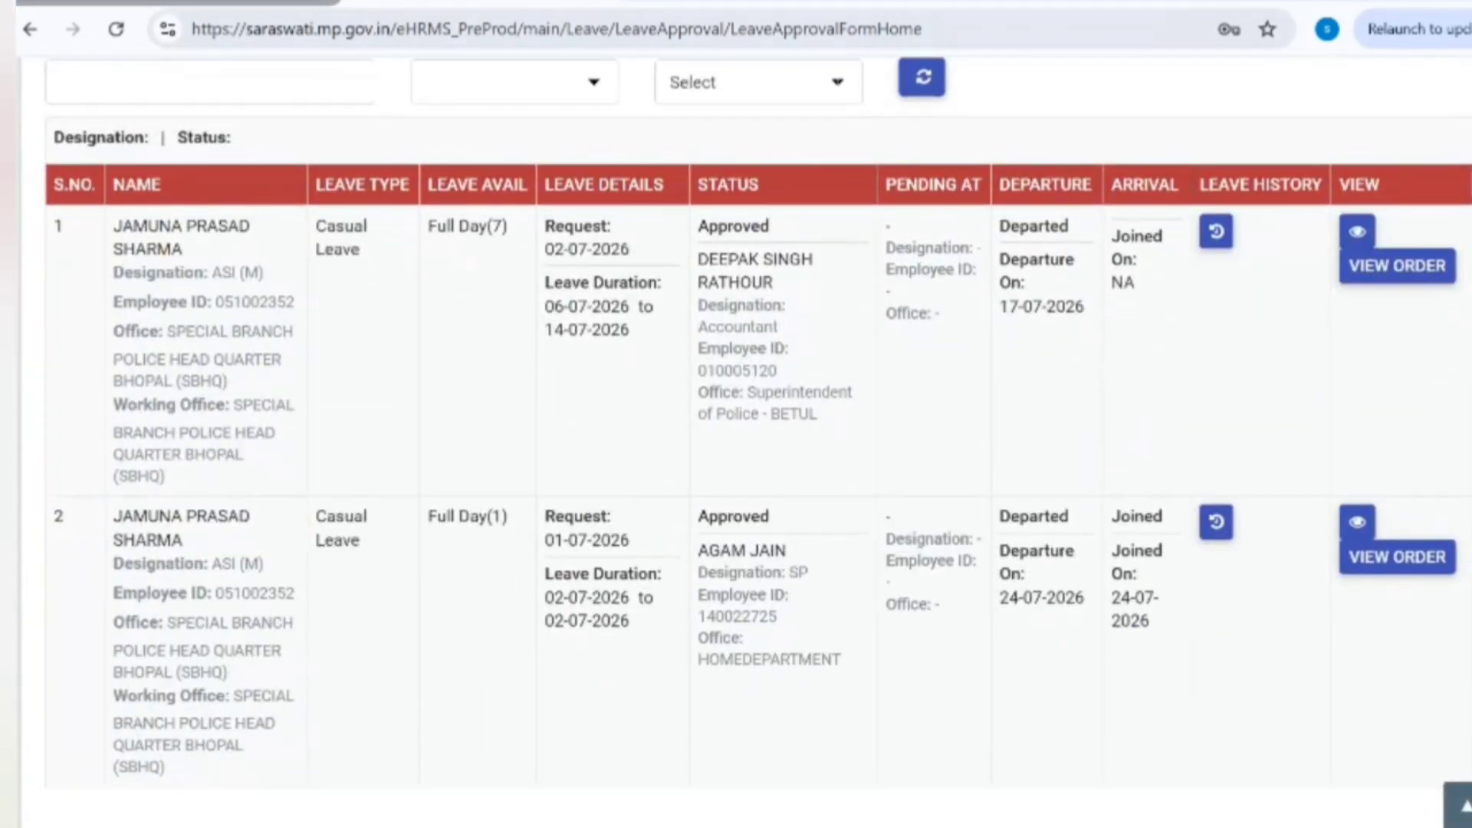
scroll(876, 411, "up", 3)
scroll(742, 296, "up", 2)
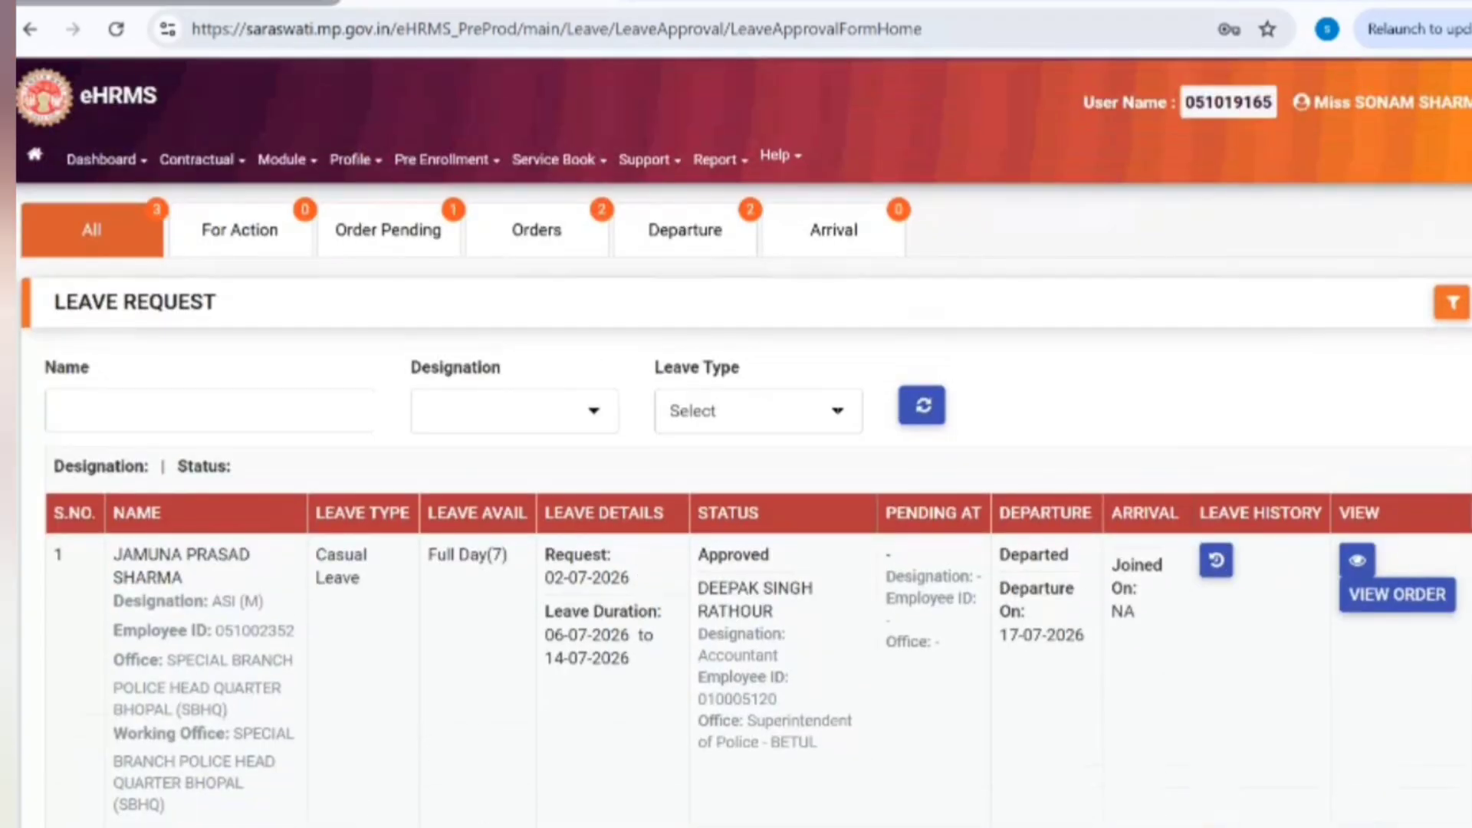
left_click(266, 245)
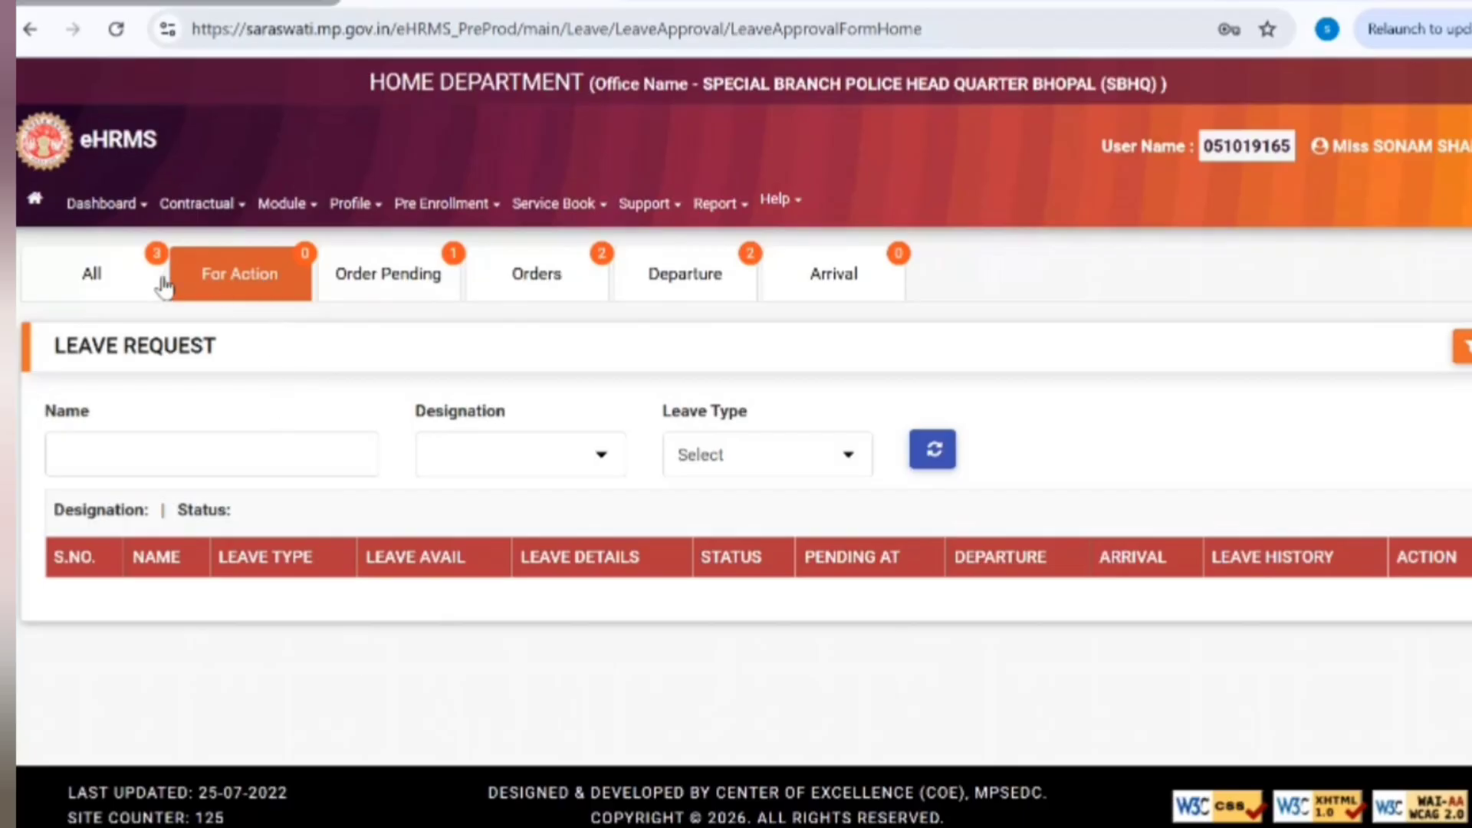
left_click(111, 275)
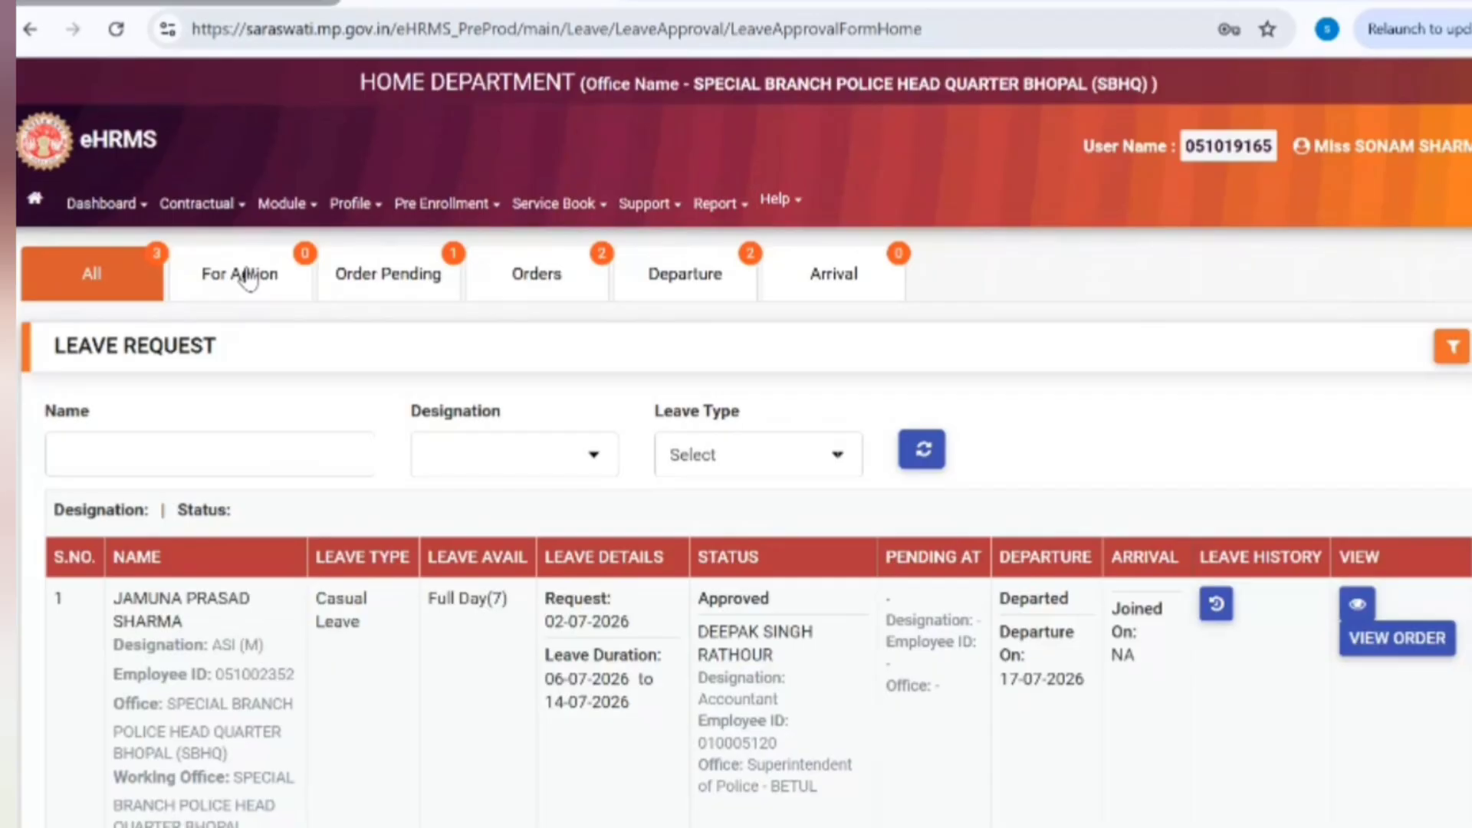
left_click(116, 29)
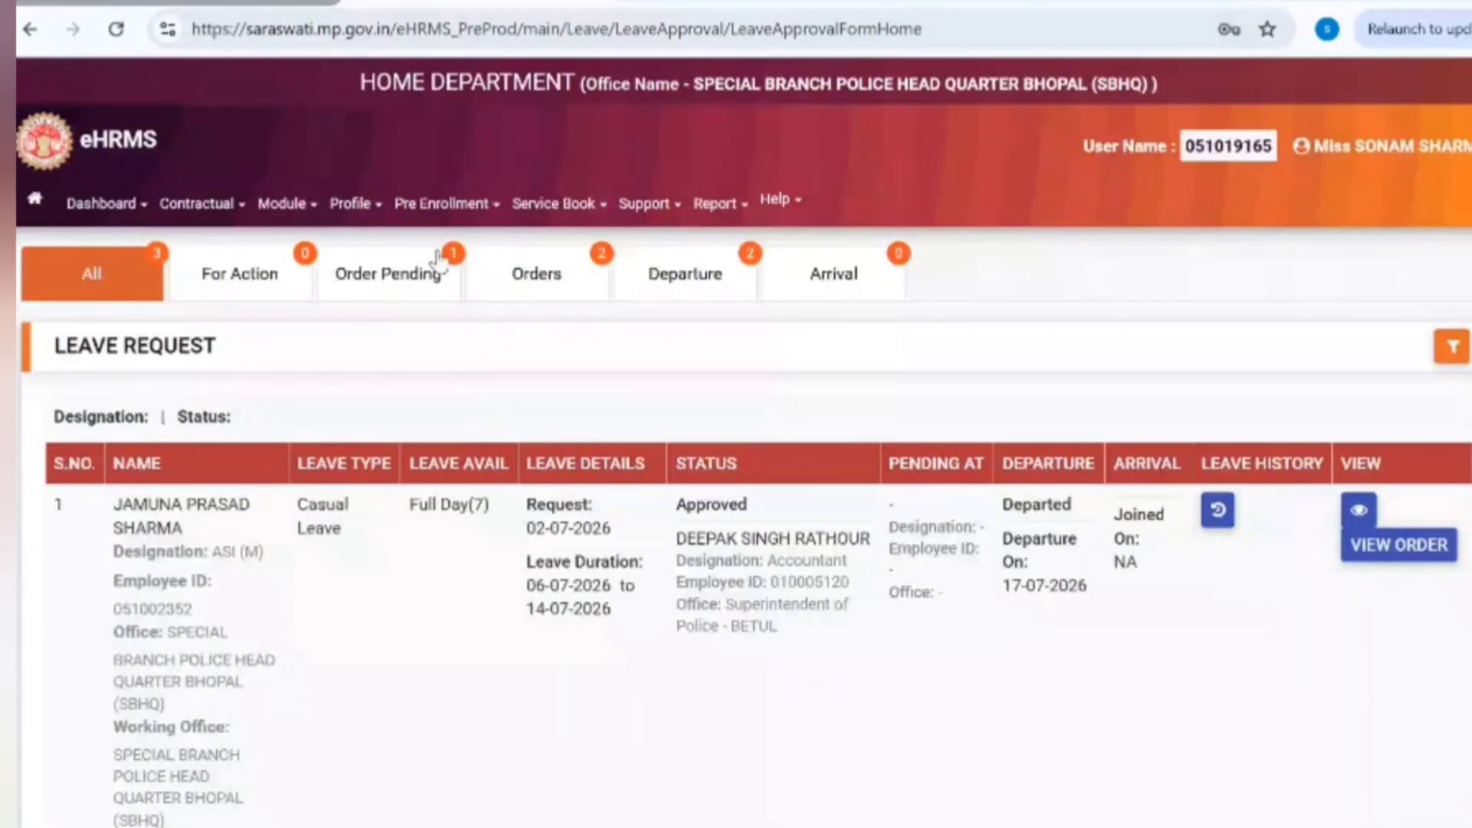
left_click(424, 279)
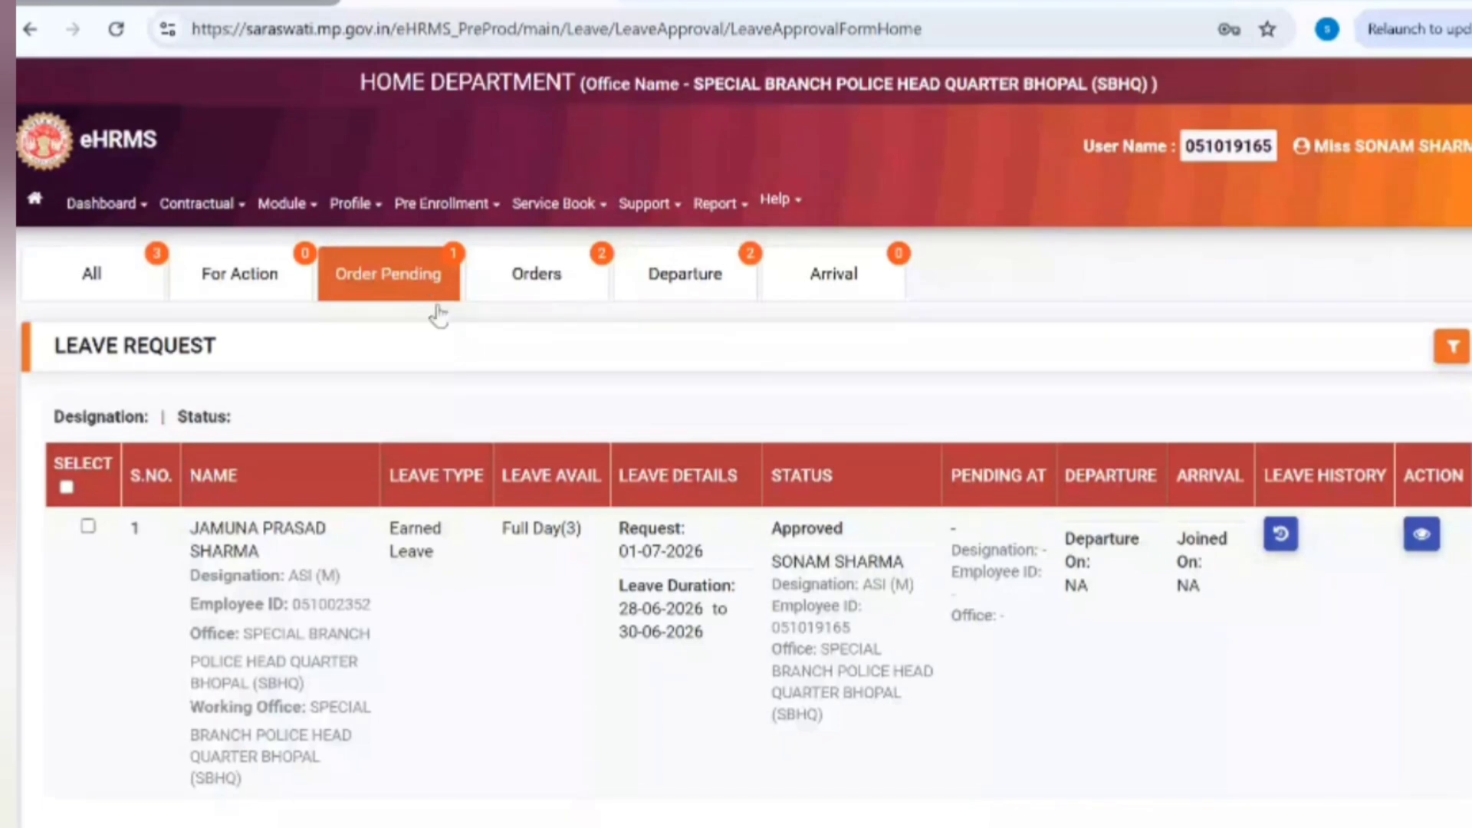
double_click(807, 527)
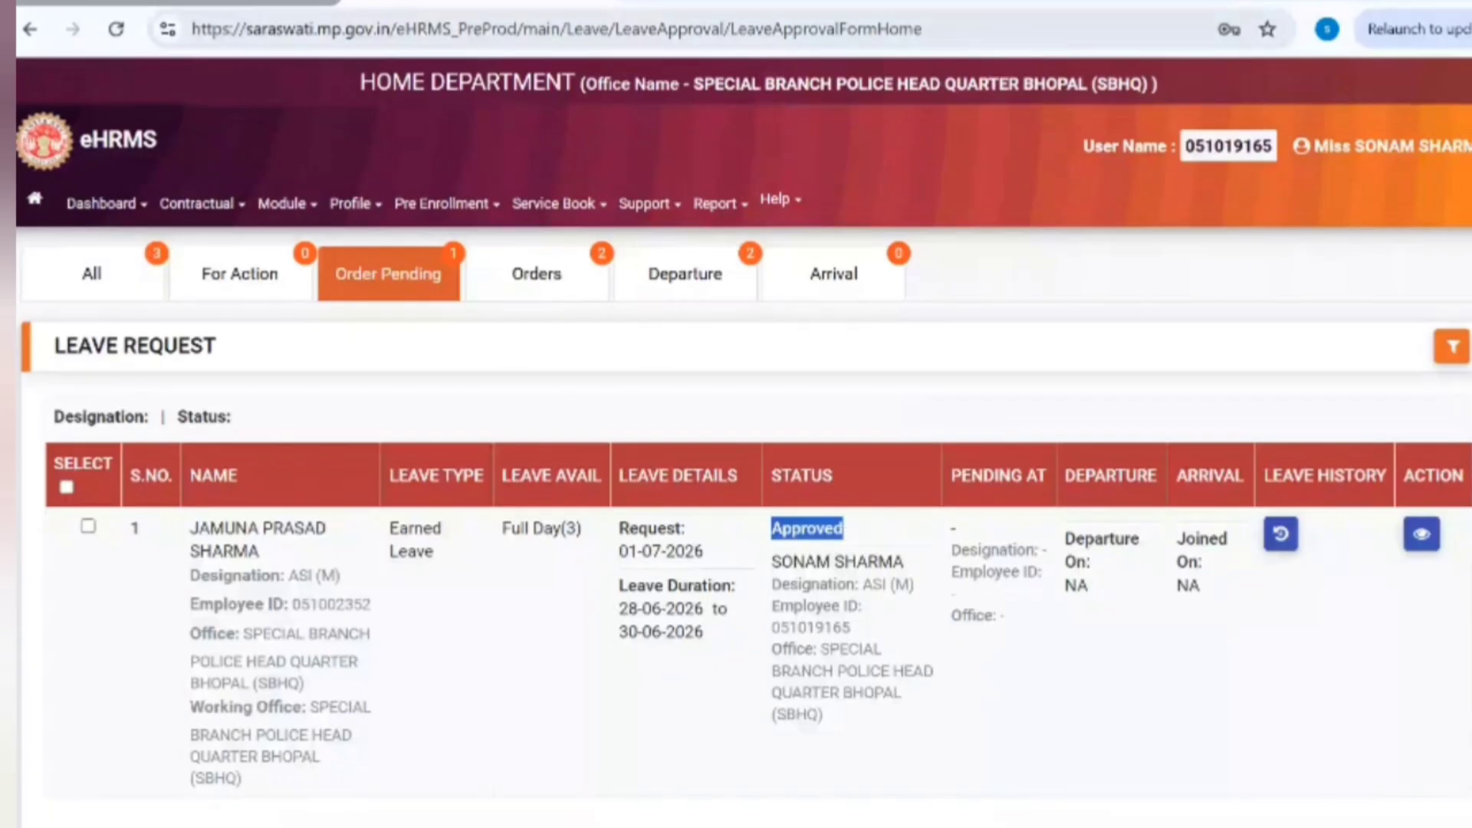
left_click(540, 285)
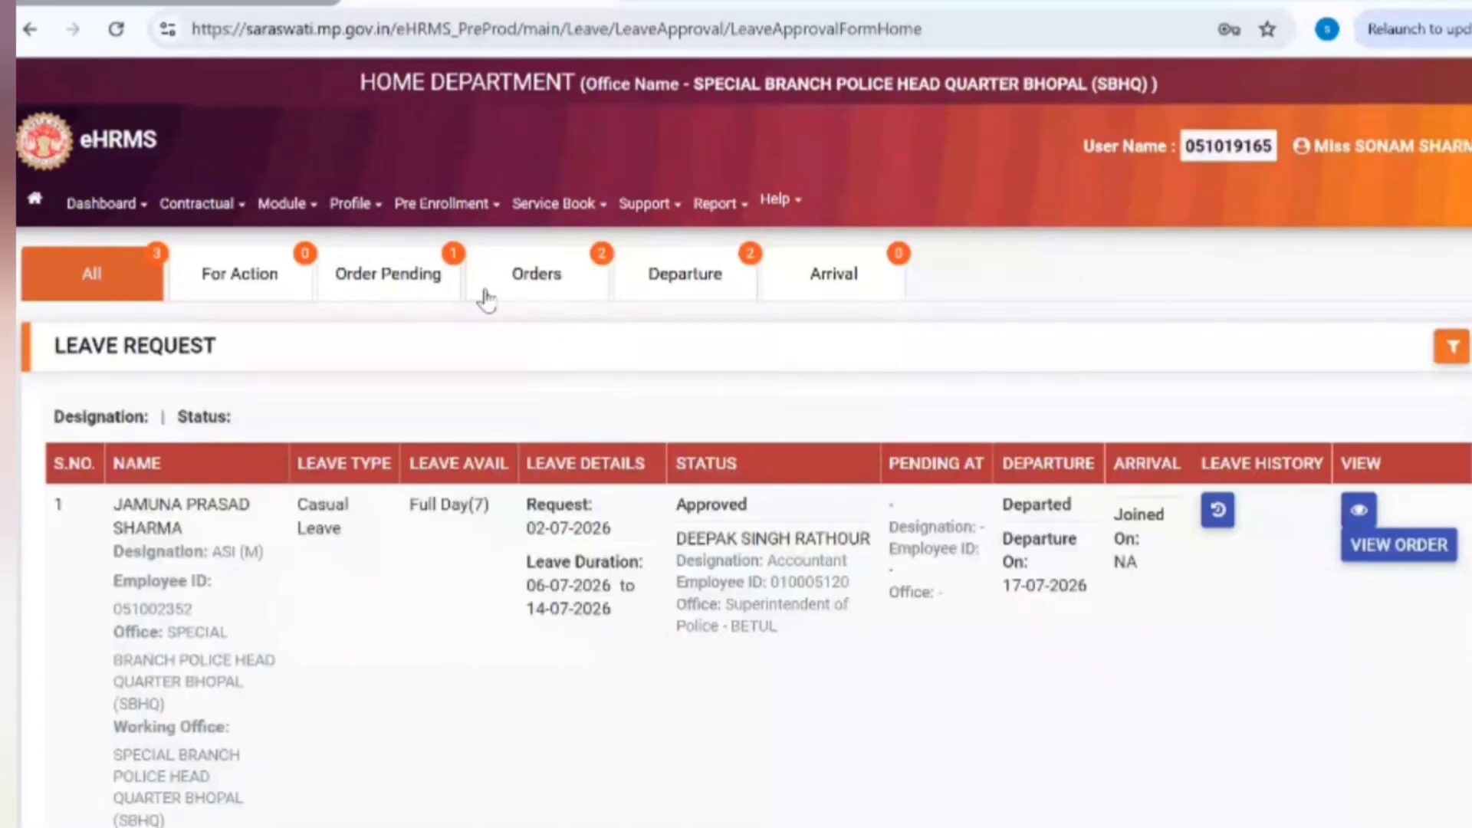
Step: Show the Departure list of approved leave requests awaiting departure entry
left_click(714, 280)
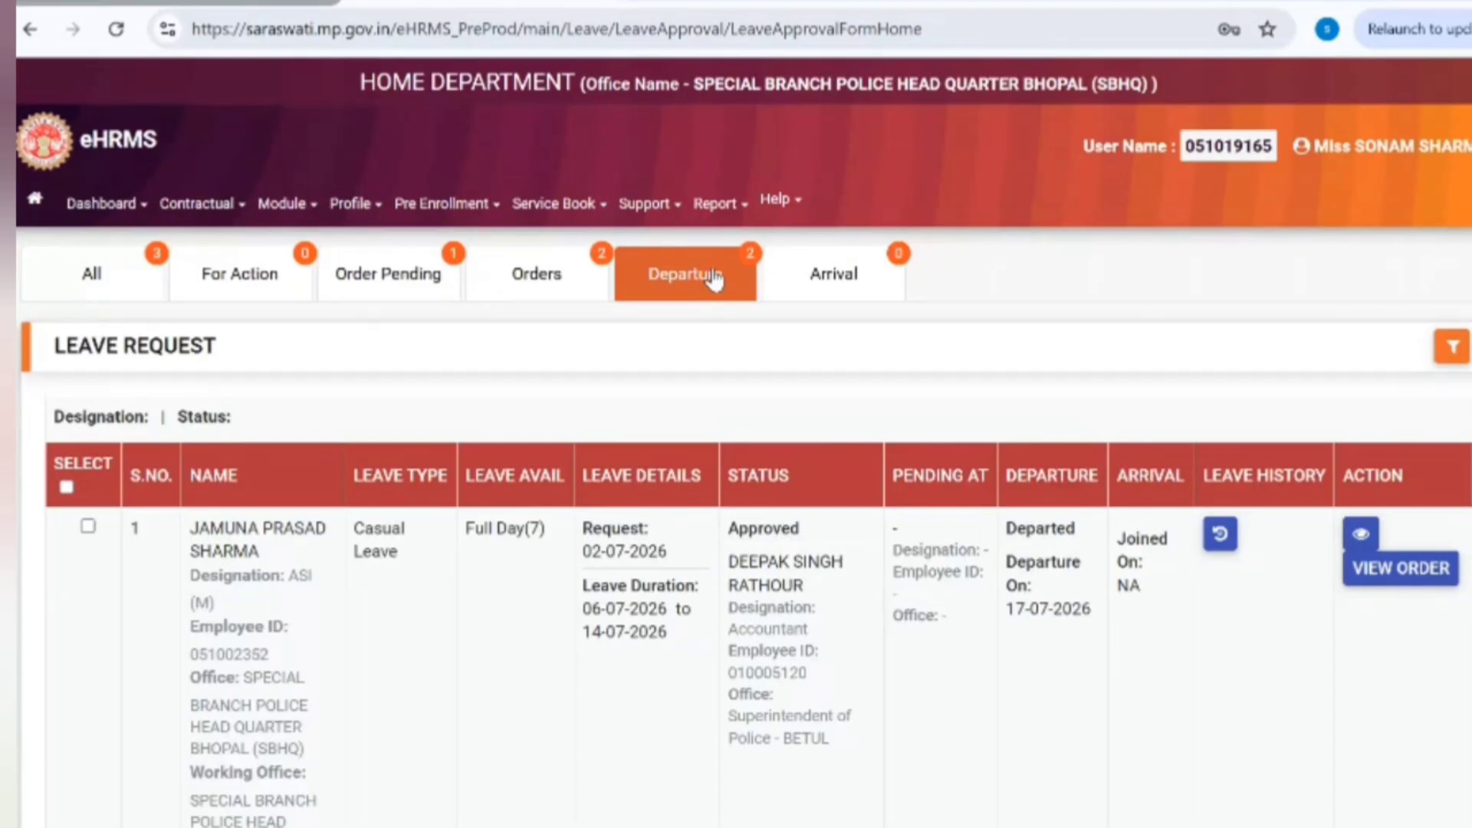
scroll(714, 281, "down", 3)
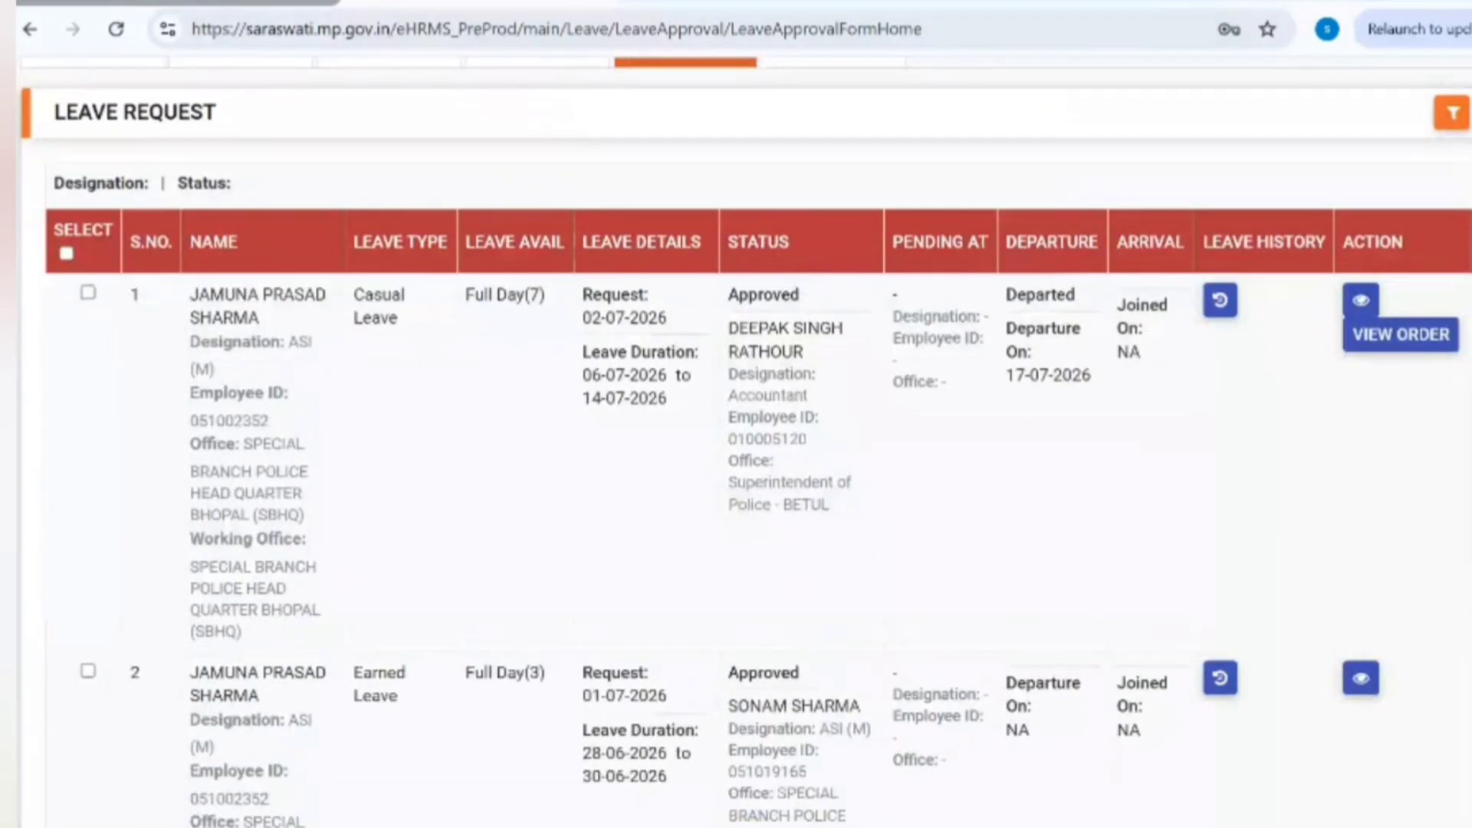
scroll(736, 442, "down", 1)
scroll(1151, 279, "up", 4)
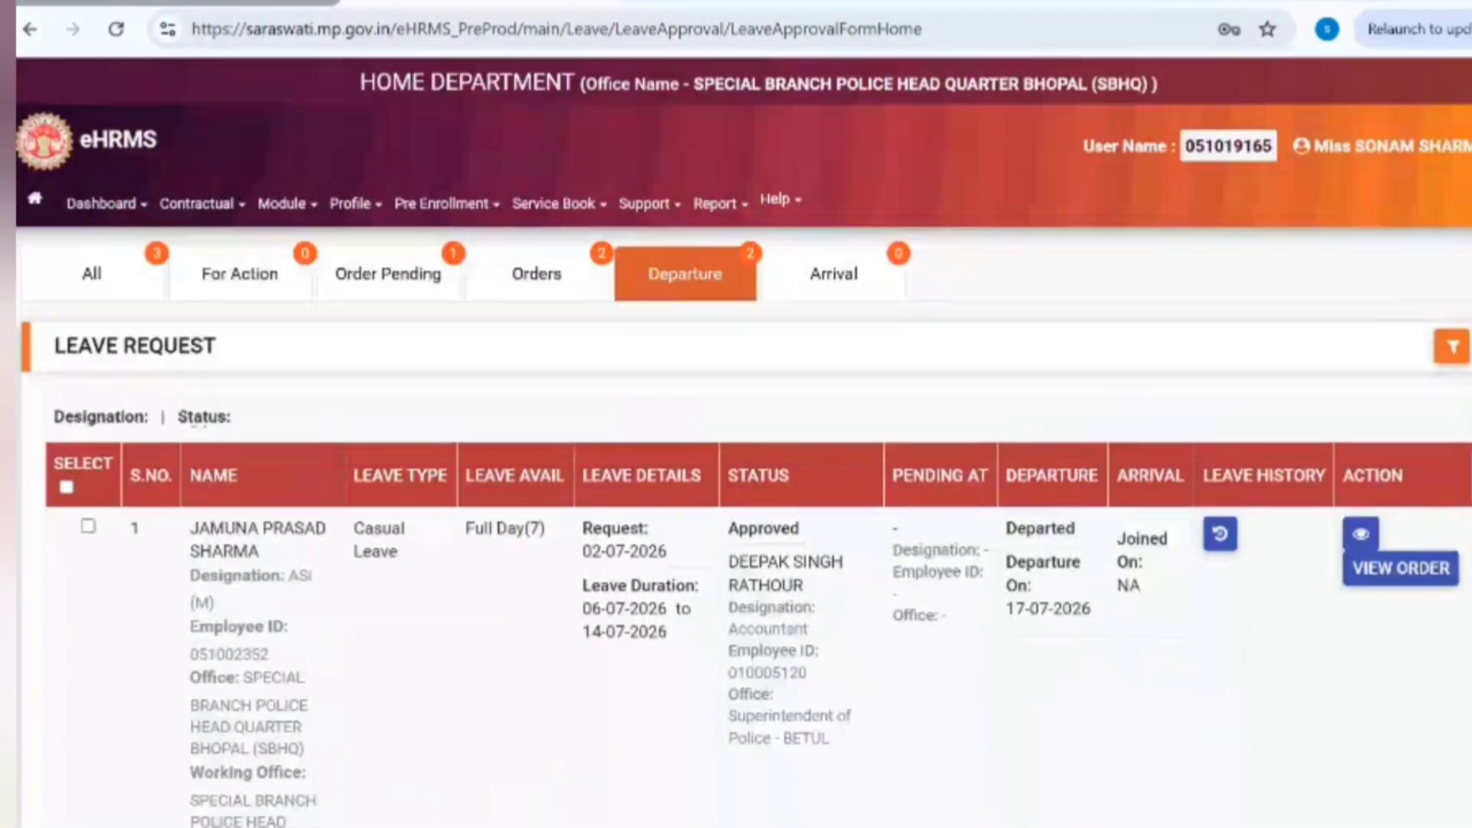
Step: Select the ASI's 7-day casual leave request for departure details
left_click(88, 527)
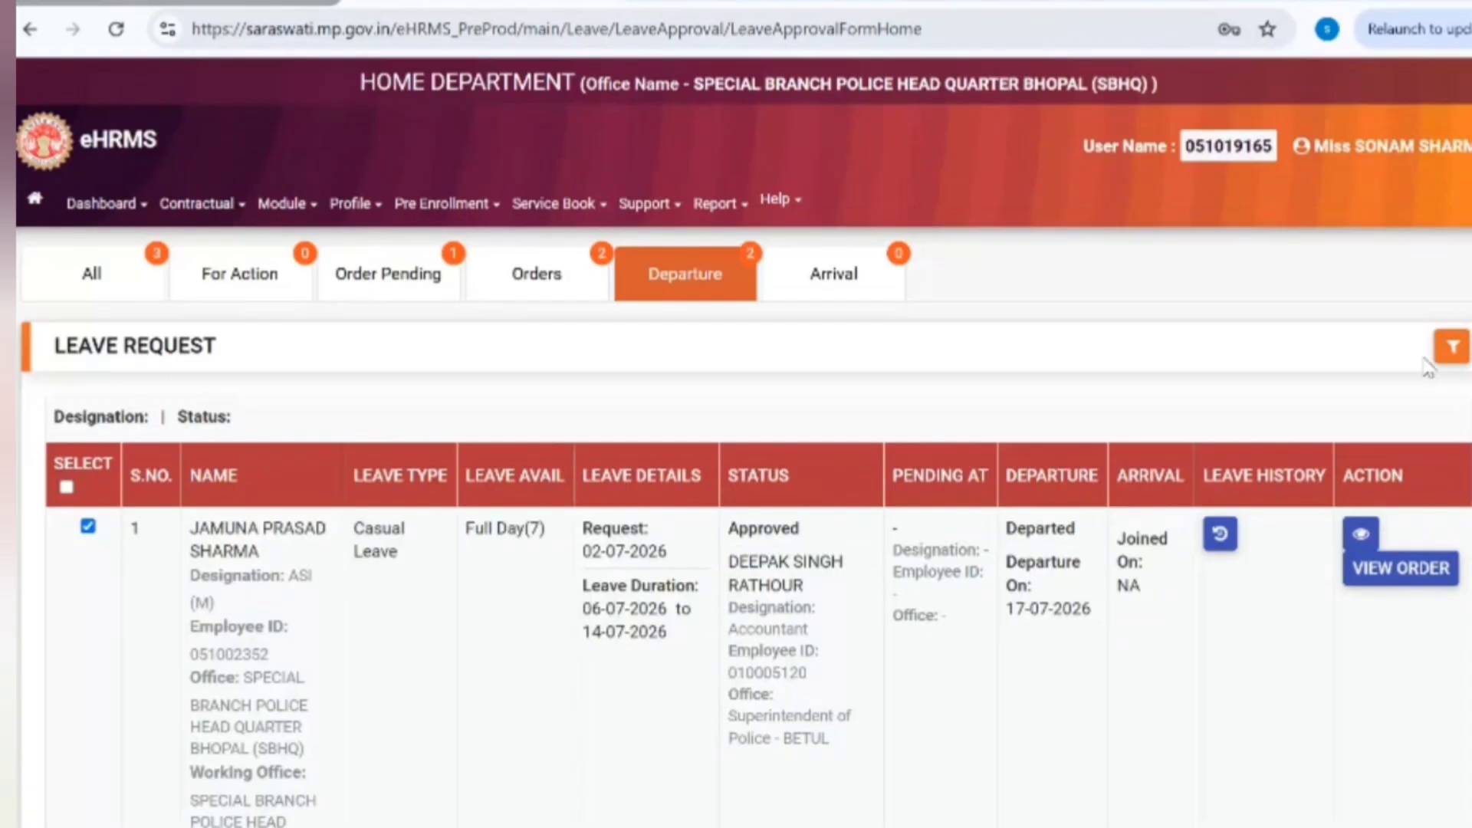
scroll(736, 460, "down", 7)
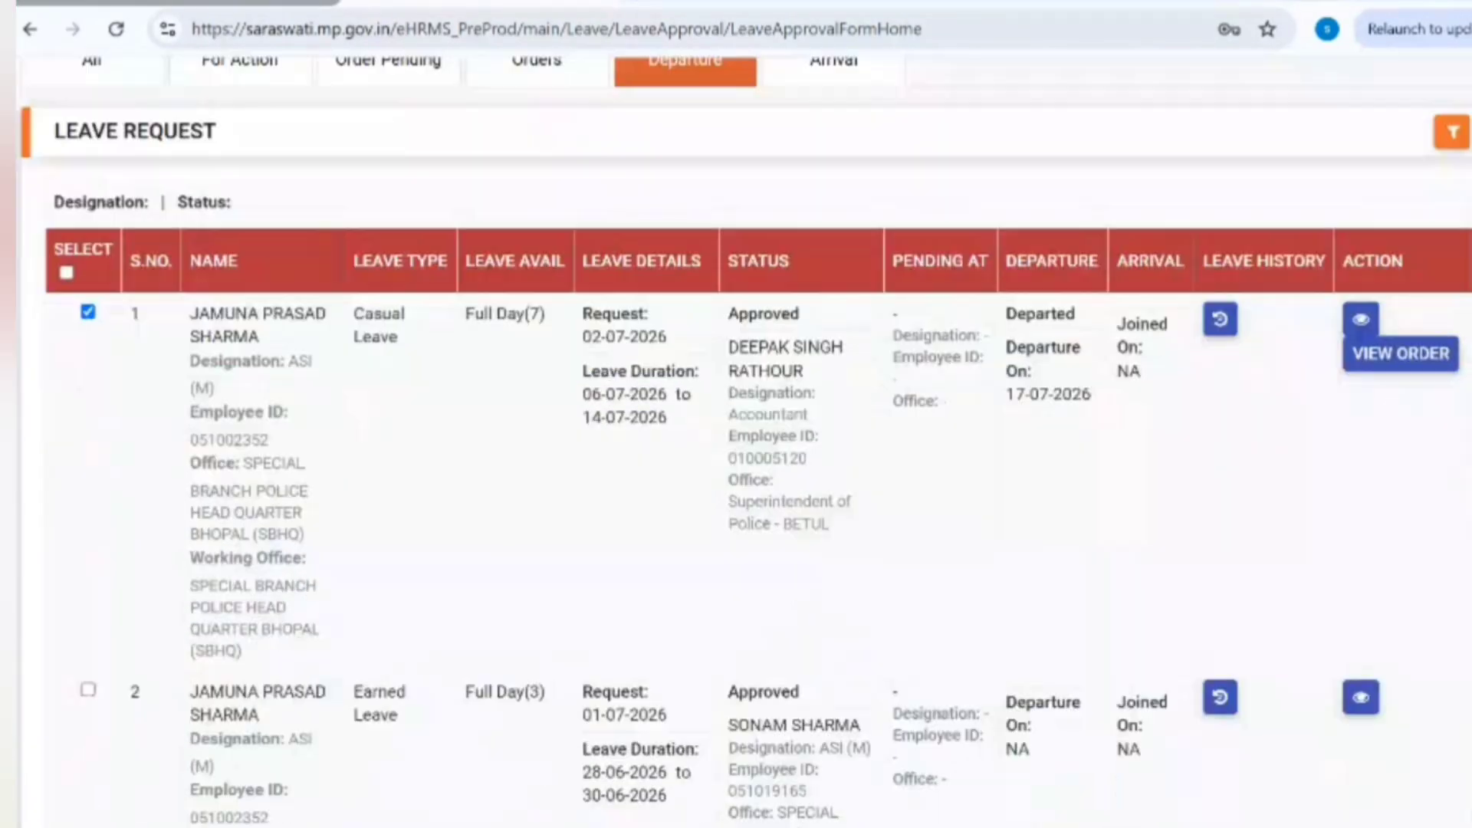
scroll(737, 460, "down", 2)
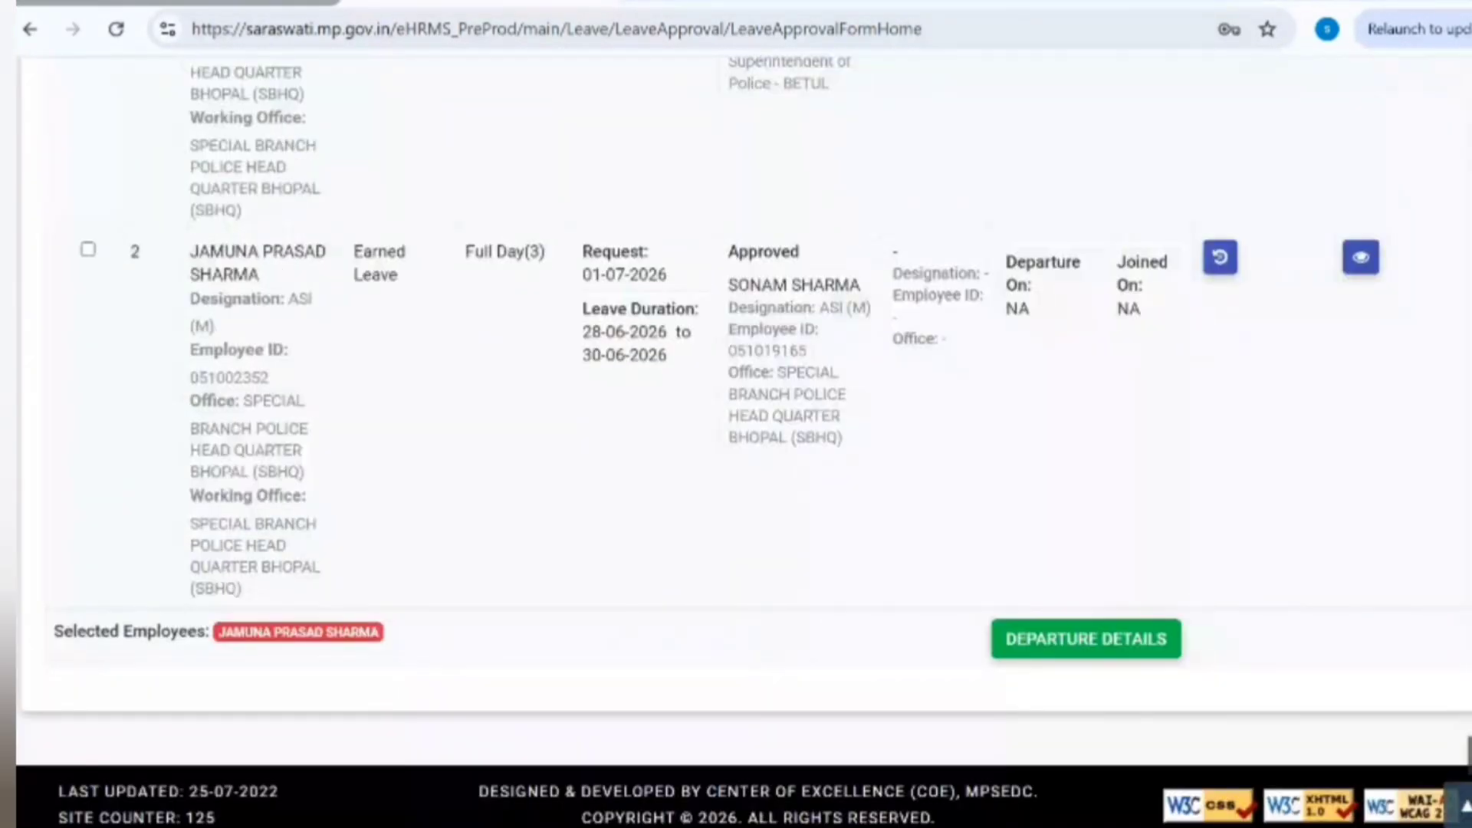
scroll(736, 441, "up", 1)
scroll(310, 678, "up", 4)
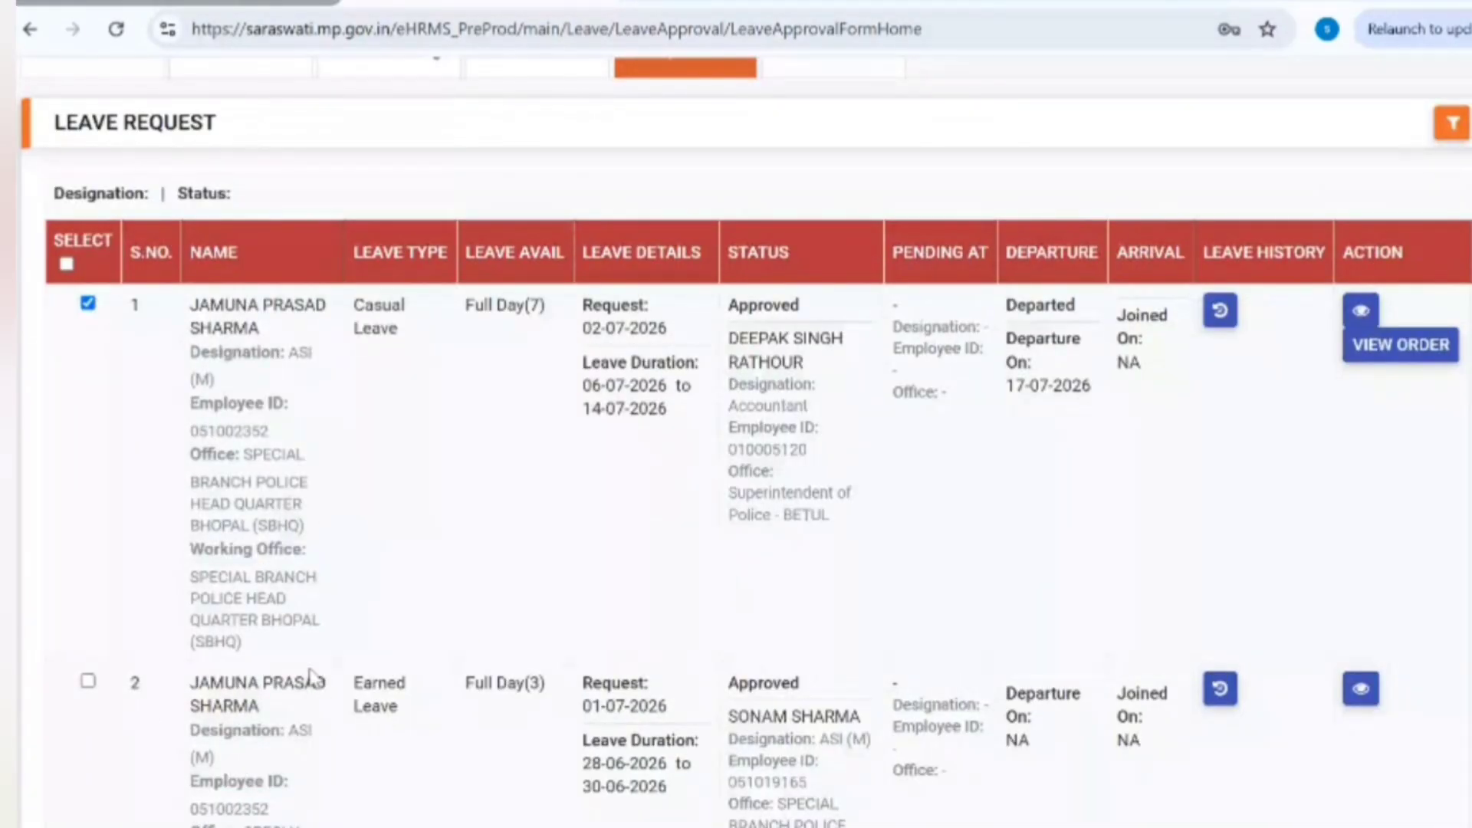
left_click(89, 680)
scroll(736, 442, "down", 3)
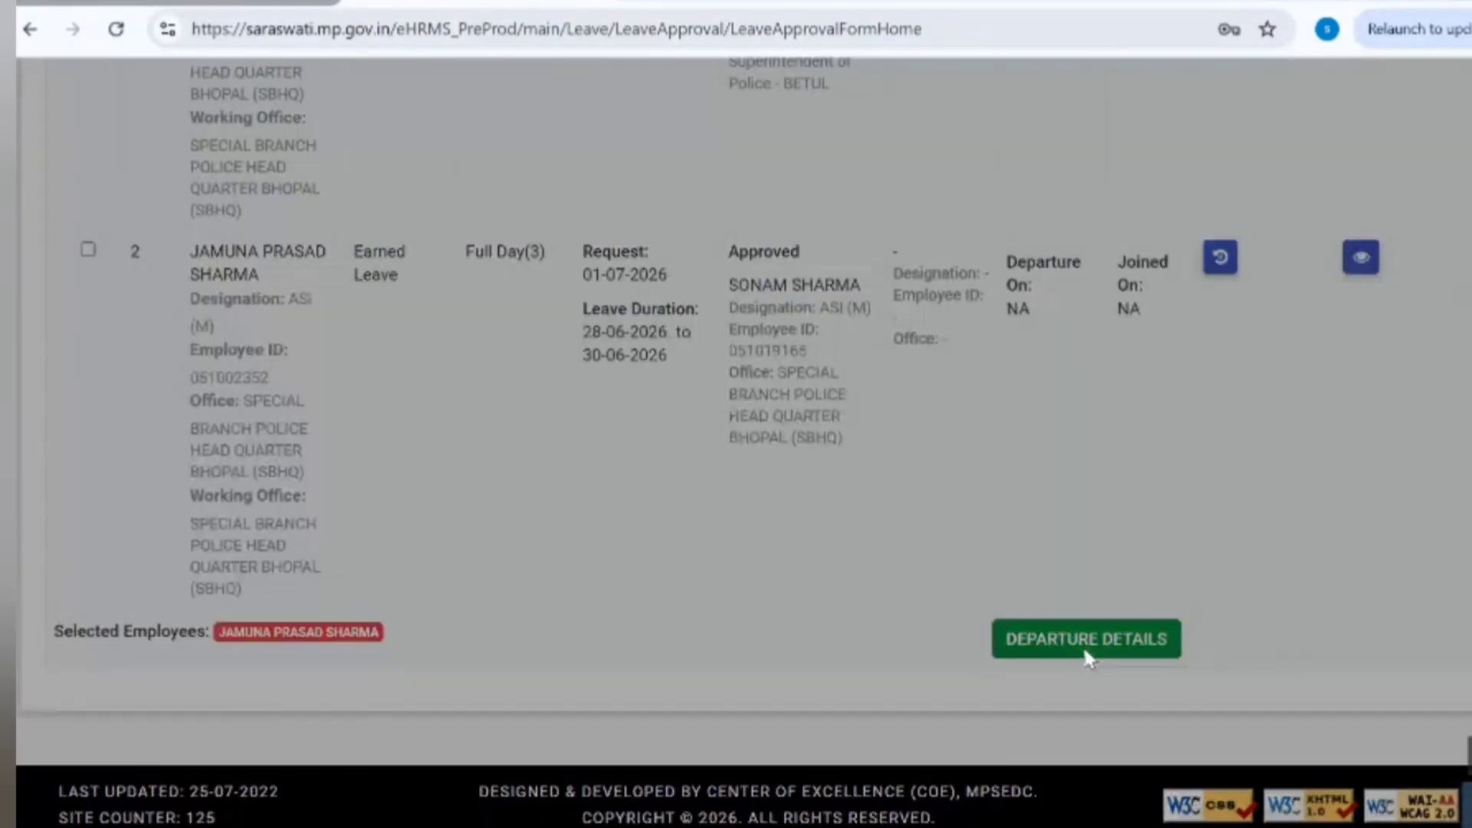
Step: Submit departure number 123 with departure date 24-07-2026 and confirm it
left_click(1084, 660)
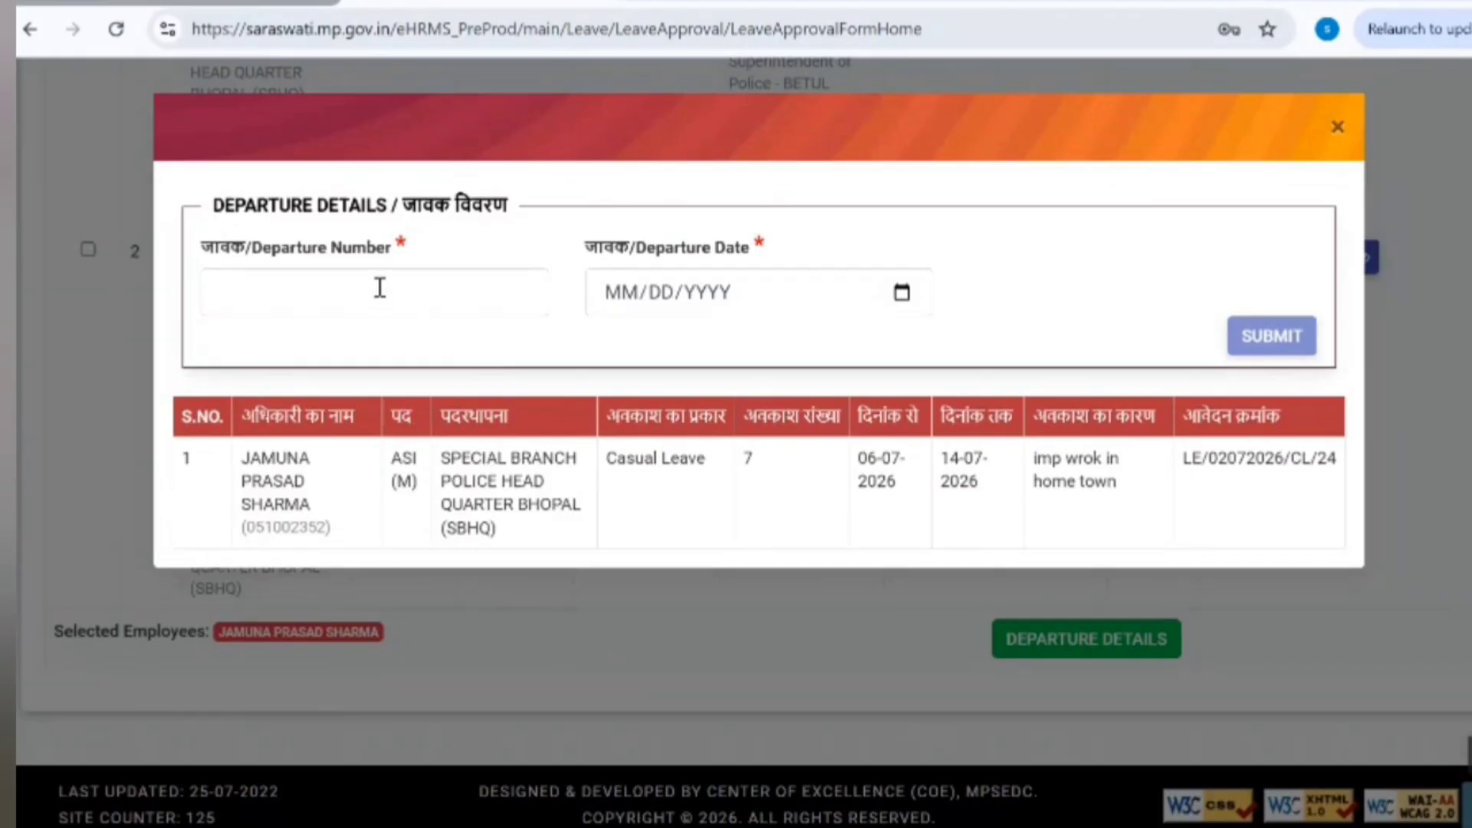
left_click(378, 289)
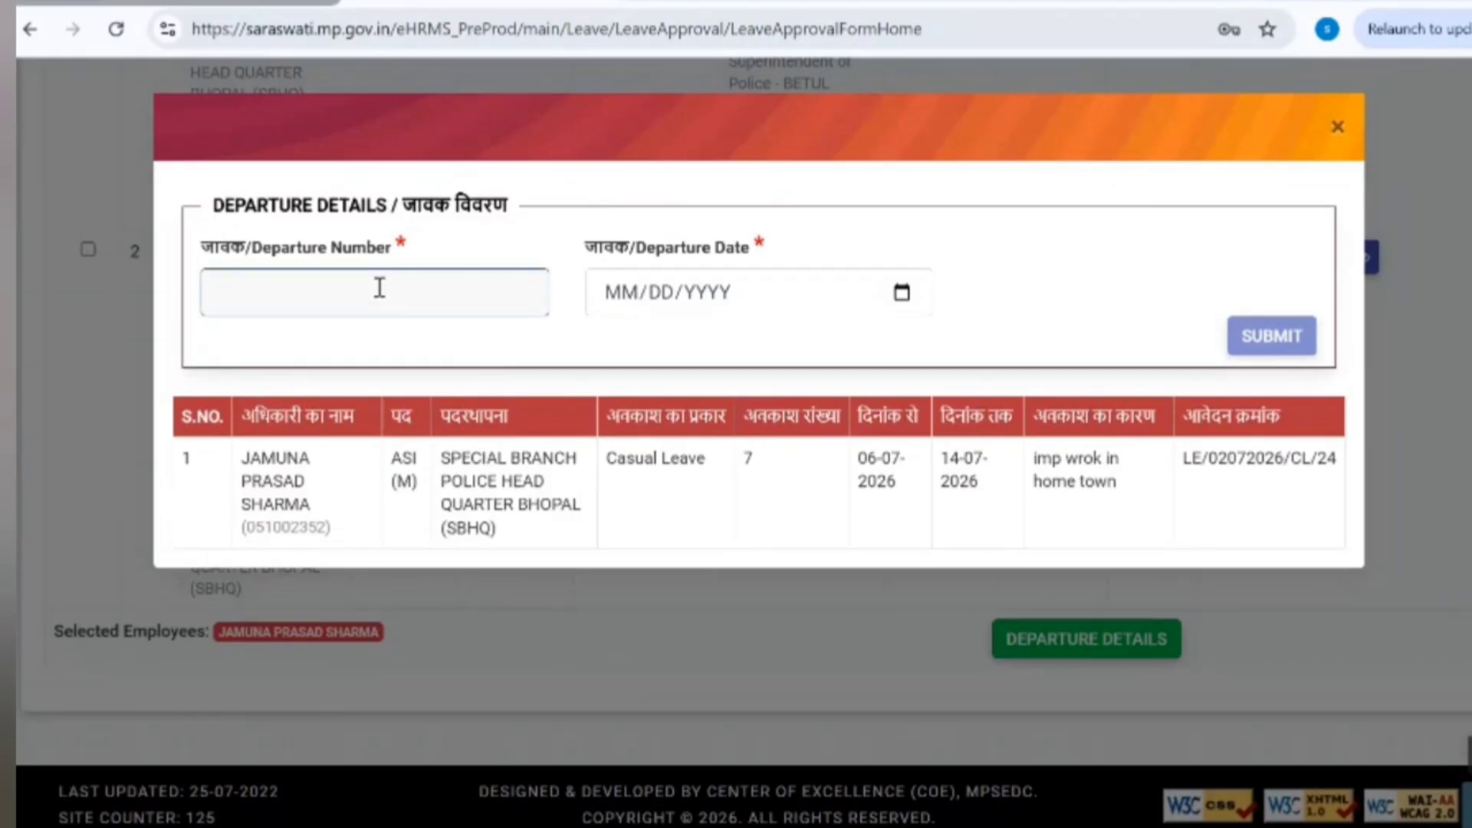
type("123")
left_click(902, 295)
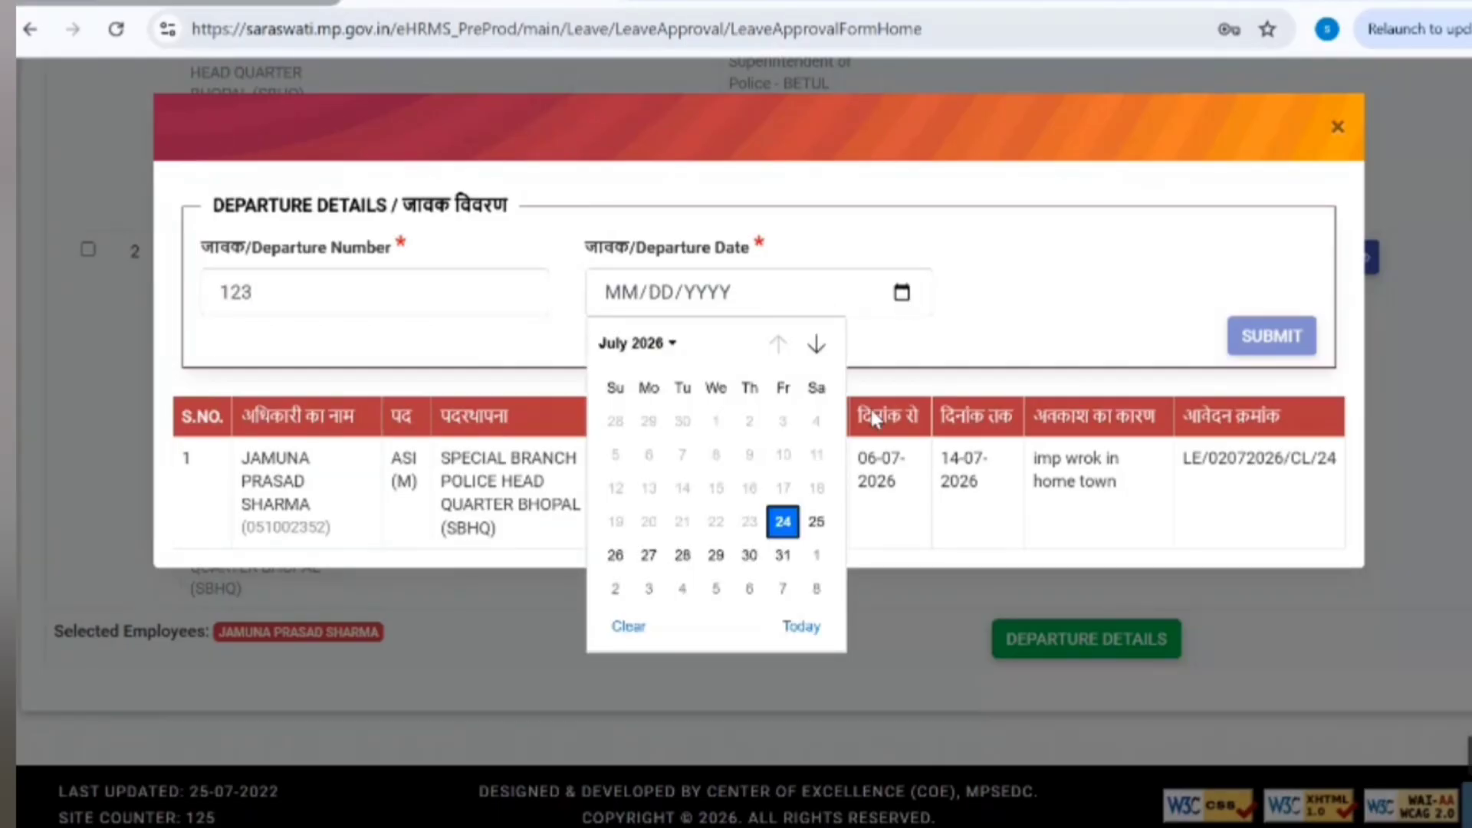
left_click(794, 528)
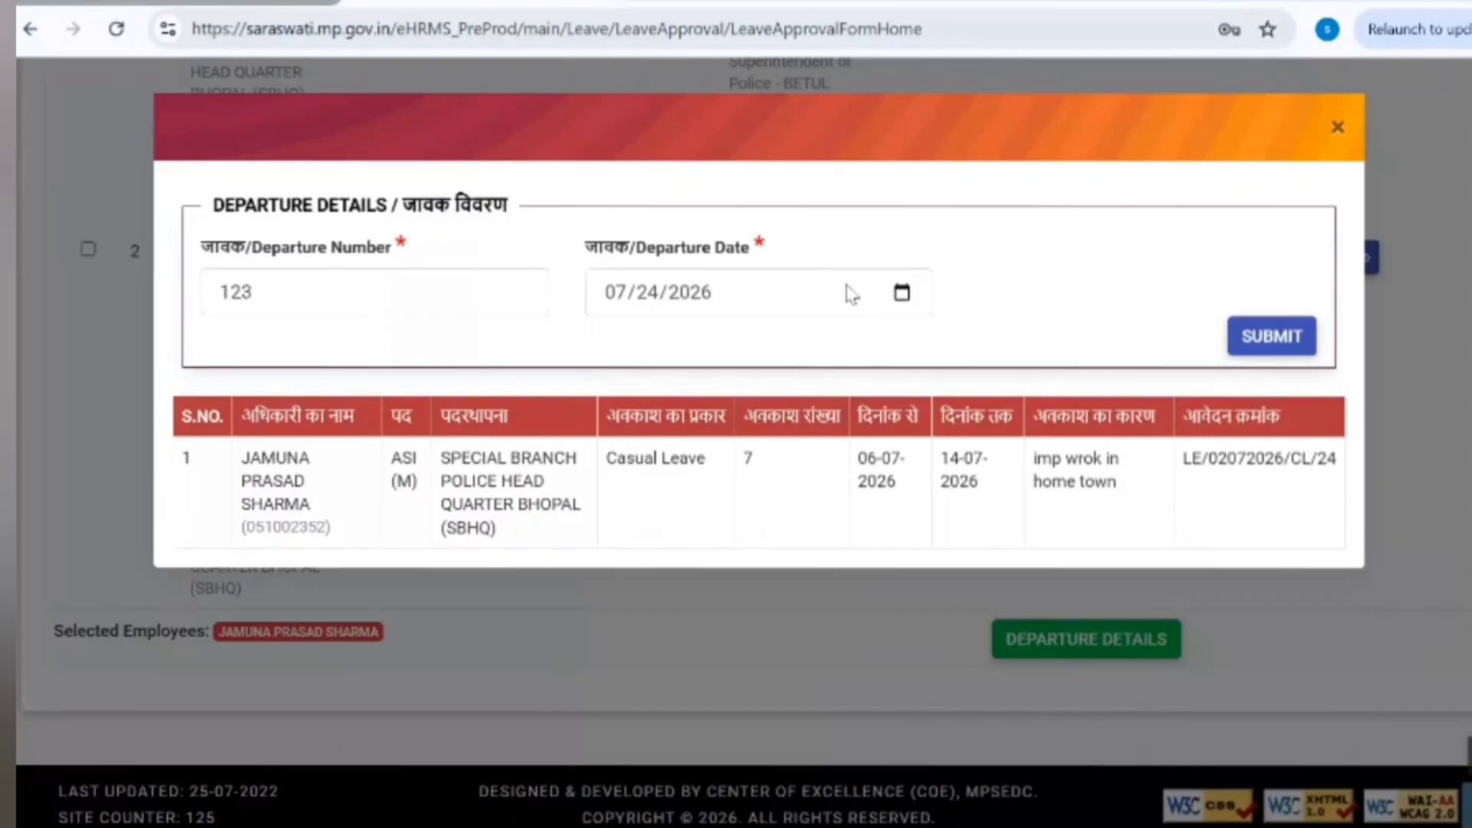
left_click(1282, 349)
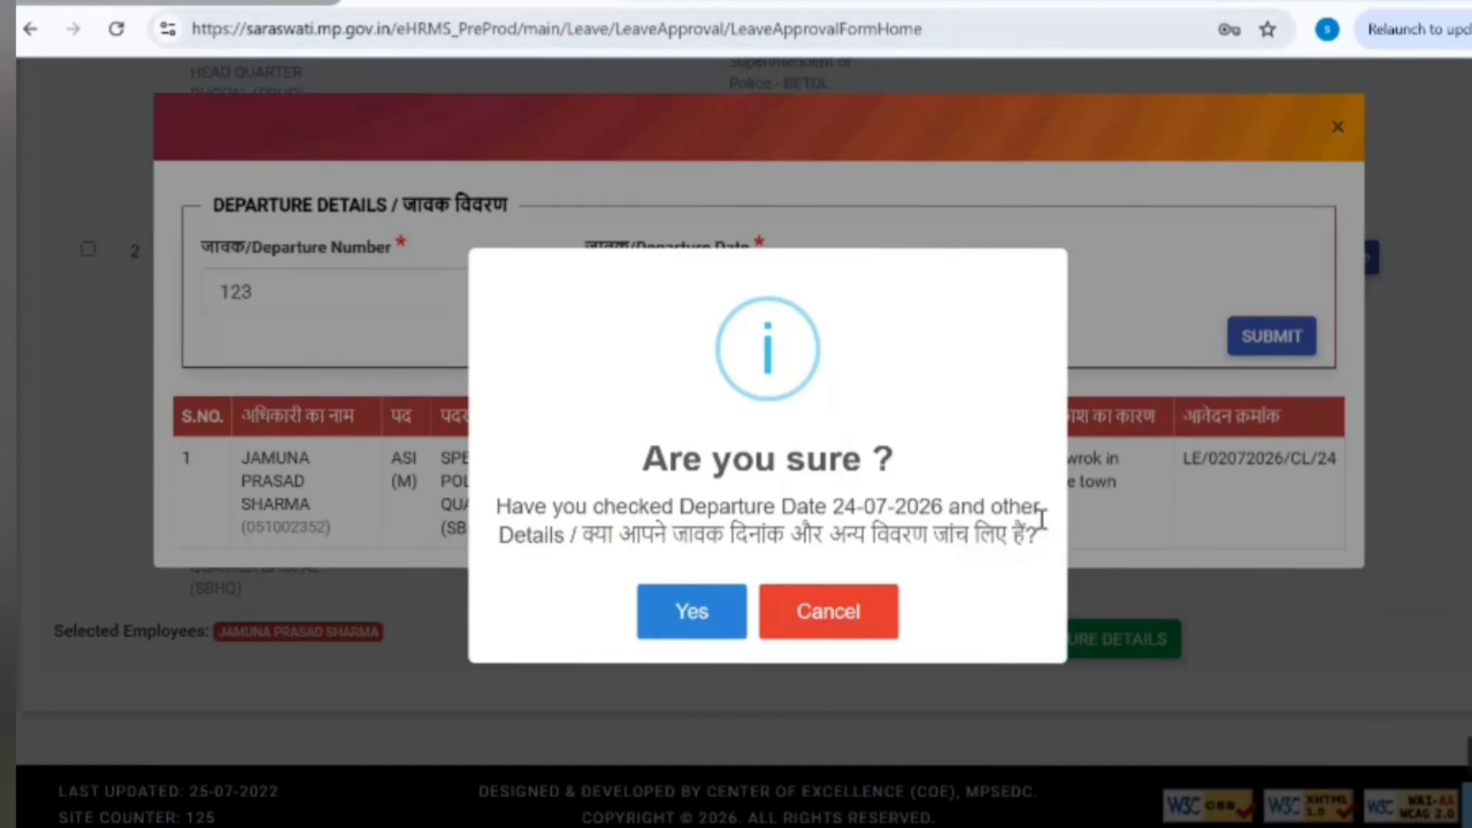
left_click(674, 613)
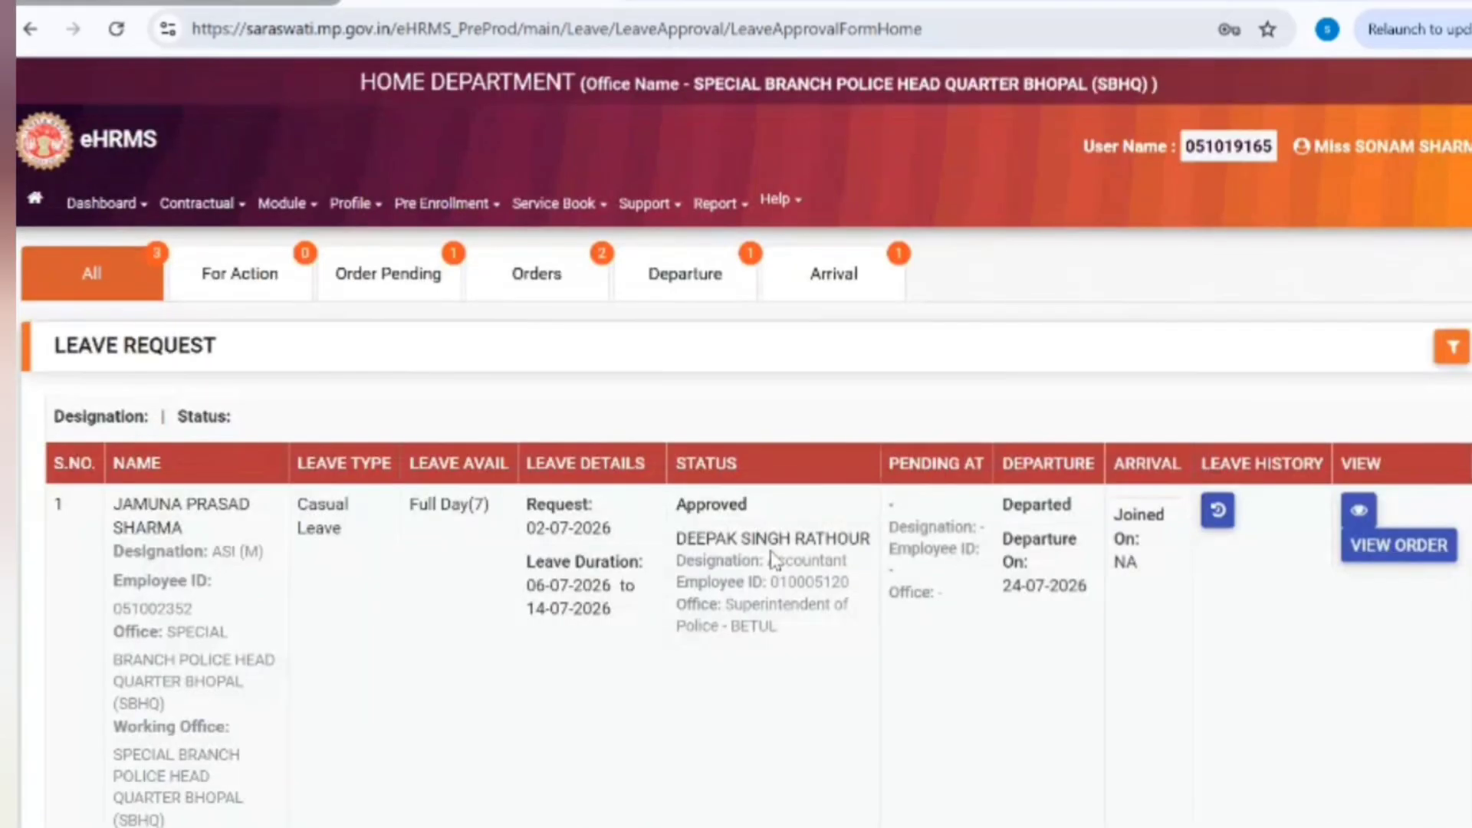
Step: Browse the Departure, All and Arrival leave request lists
left_click(682, 282)
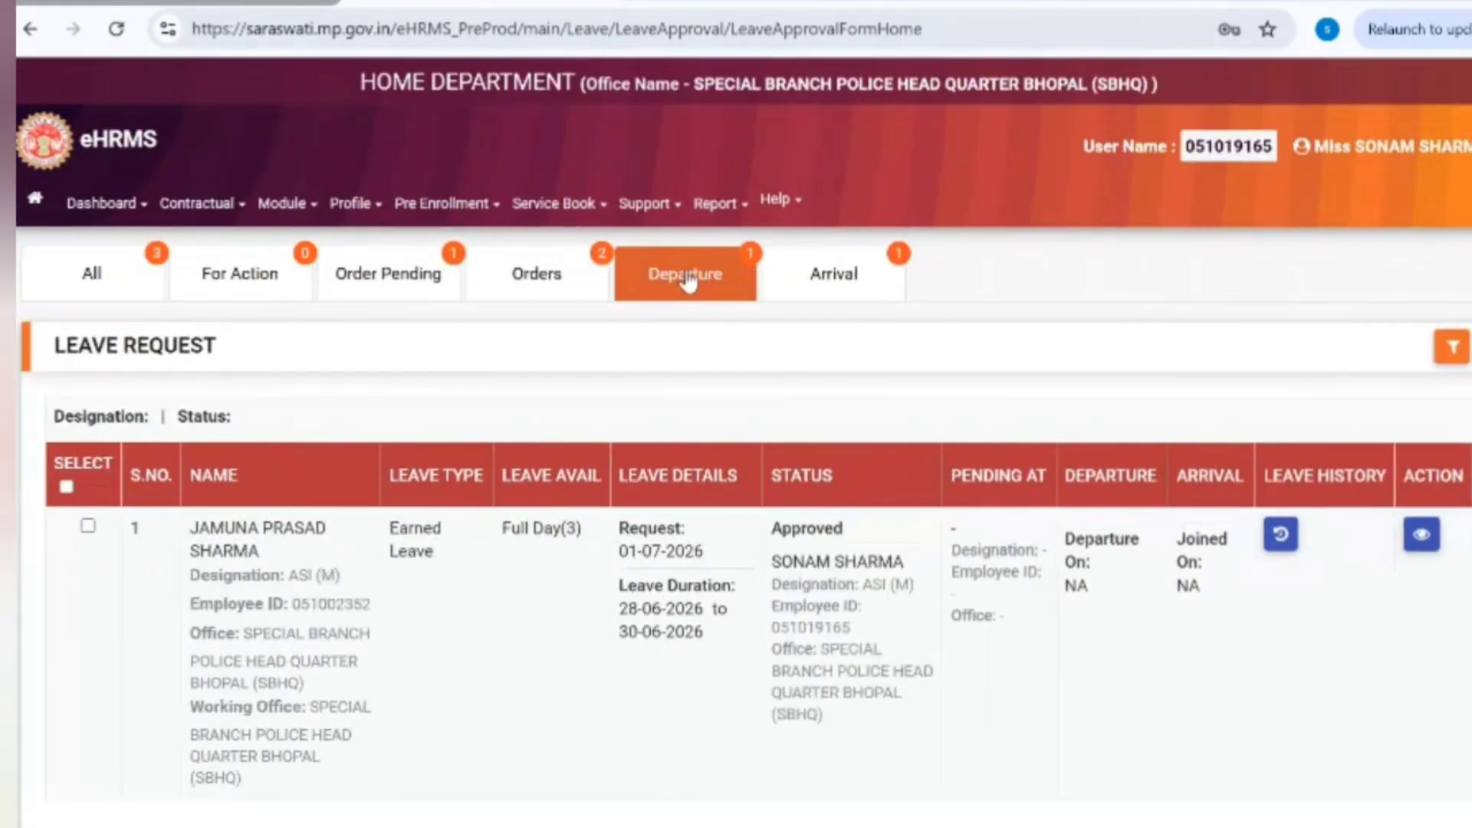
left_click(107, 270)
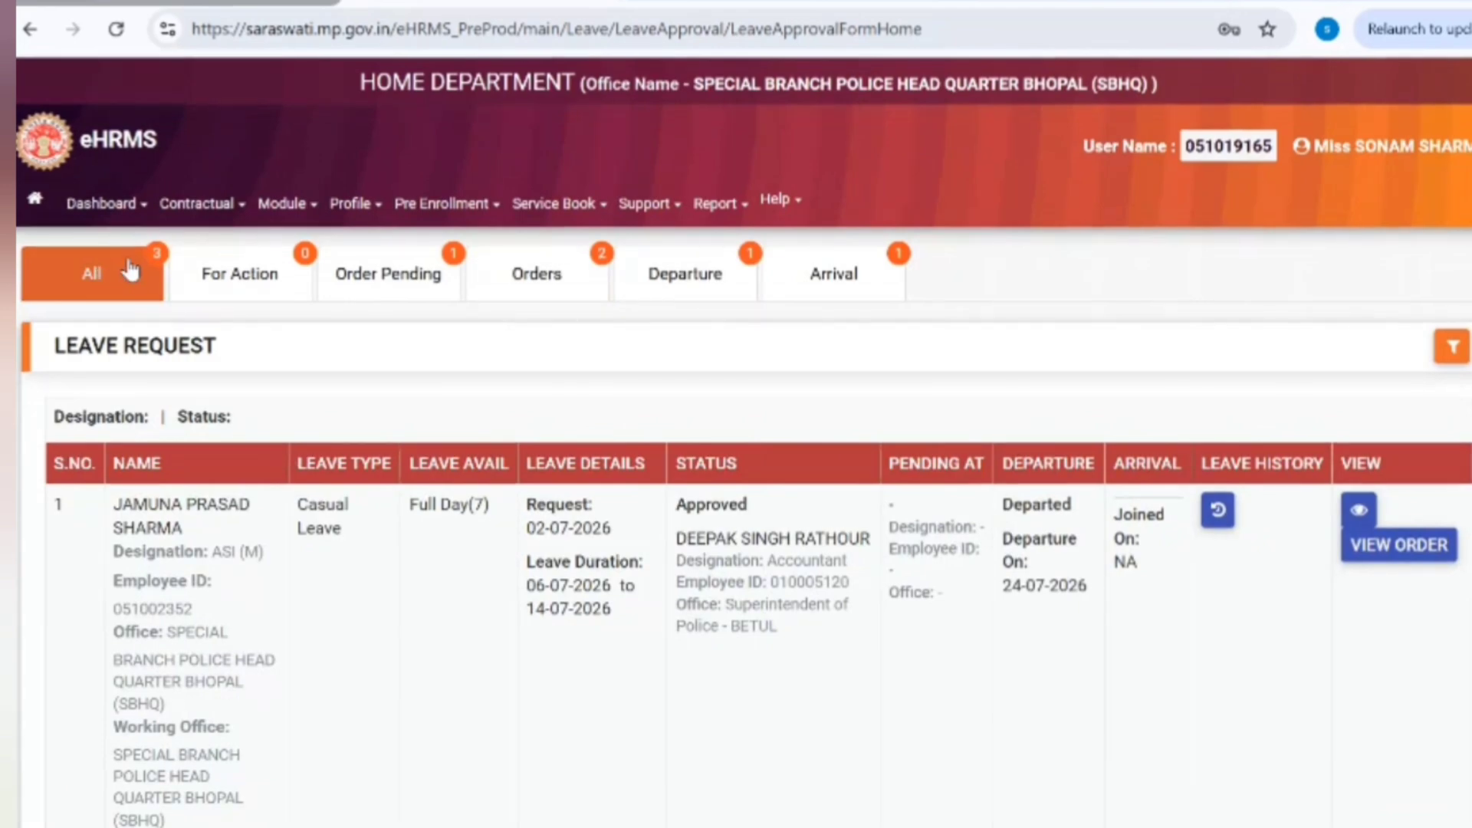
left_click(839, 295)
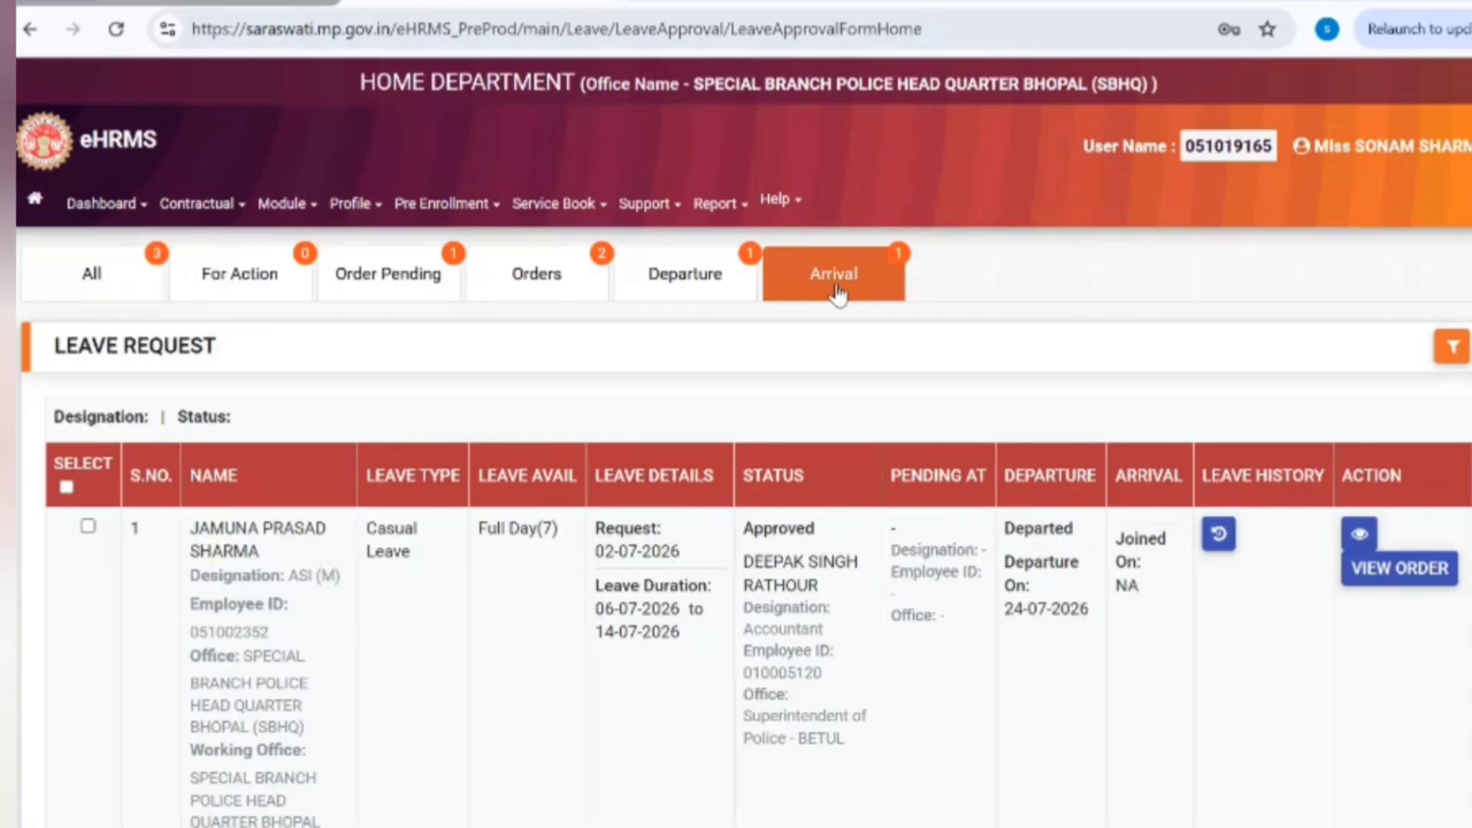
scroll(737, 441, "down", 3)
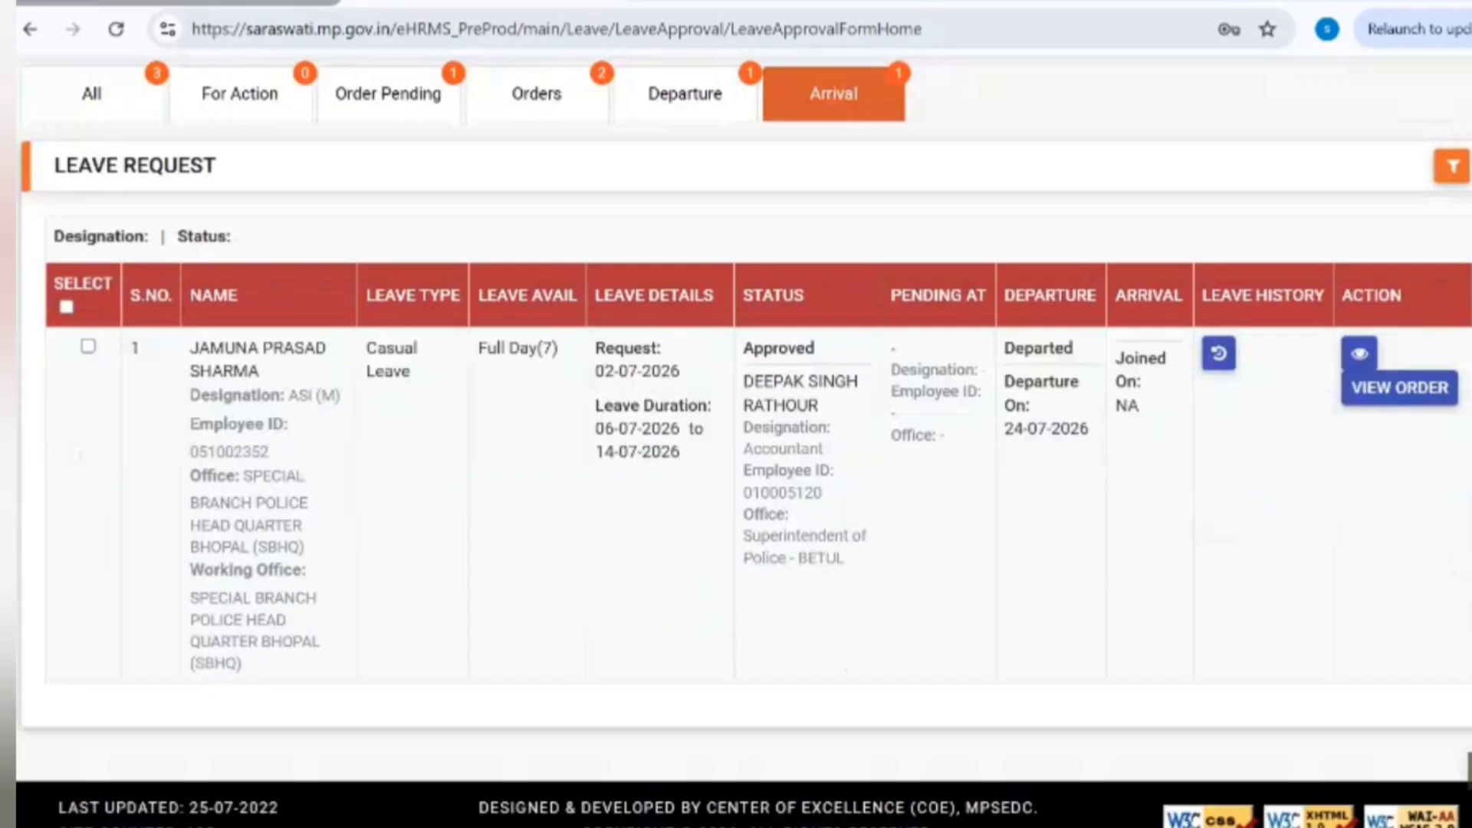
scroll(385, 328, "up", 3)
left_click(131, 270)
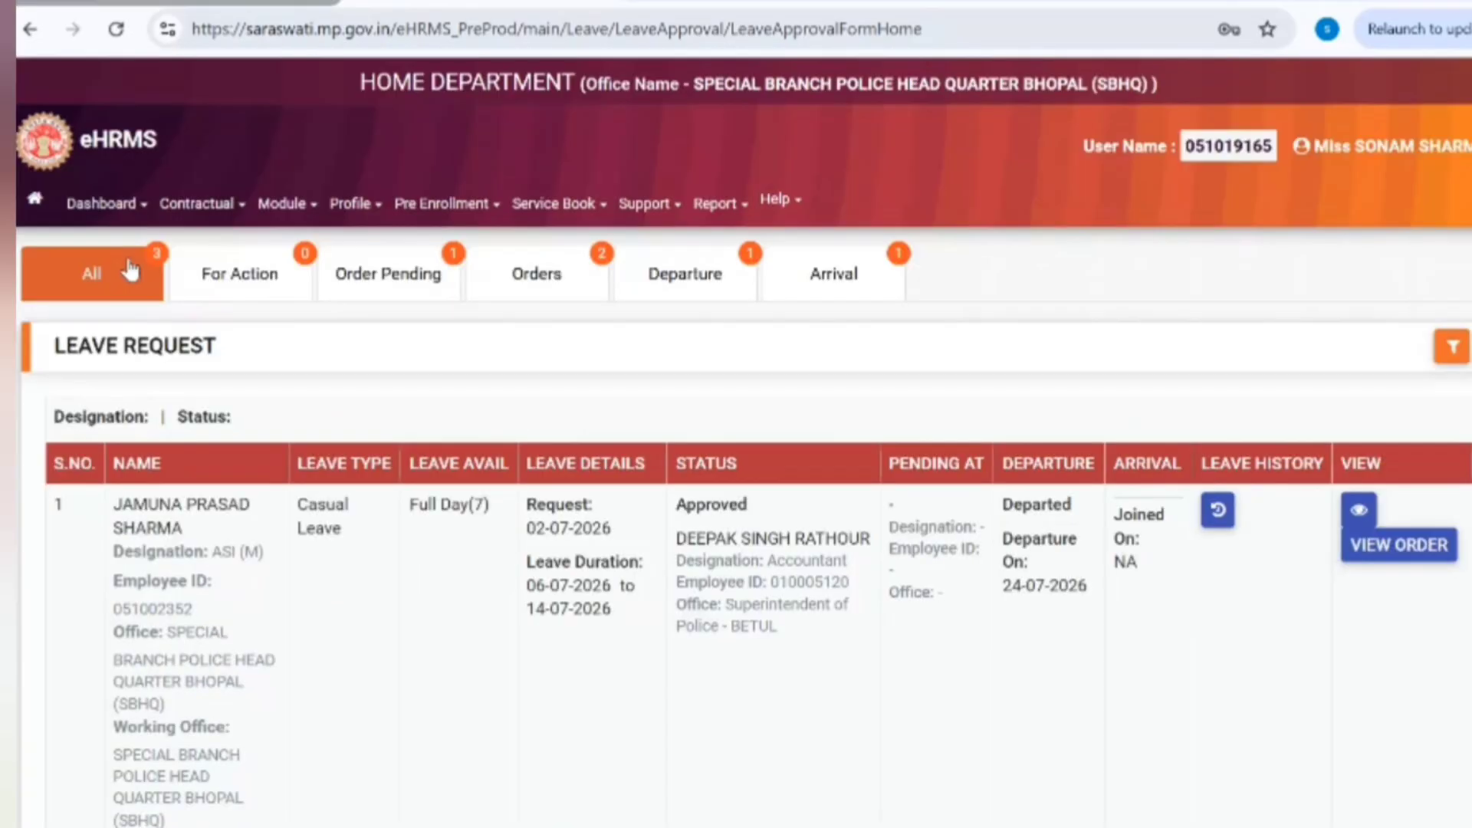
left_click(838, 295)
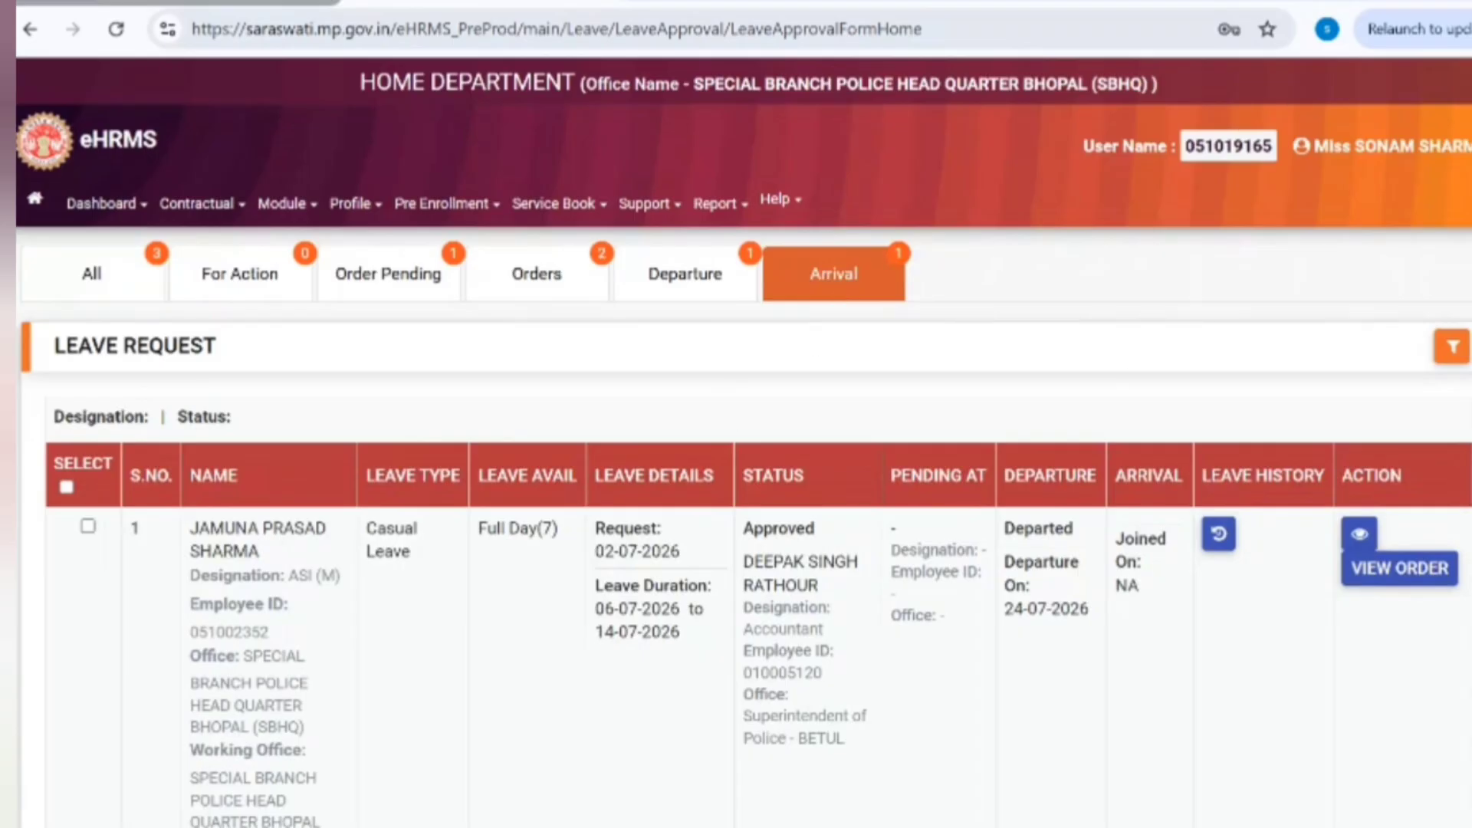
scroll(1199, 568, "down", 3)
Step: Show the Order Pending list with the 3-day Earned Leave, 28-06-2026 to 30-06-2026
left_click(406, 76)
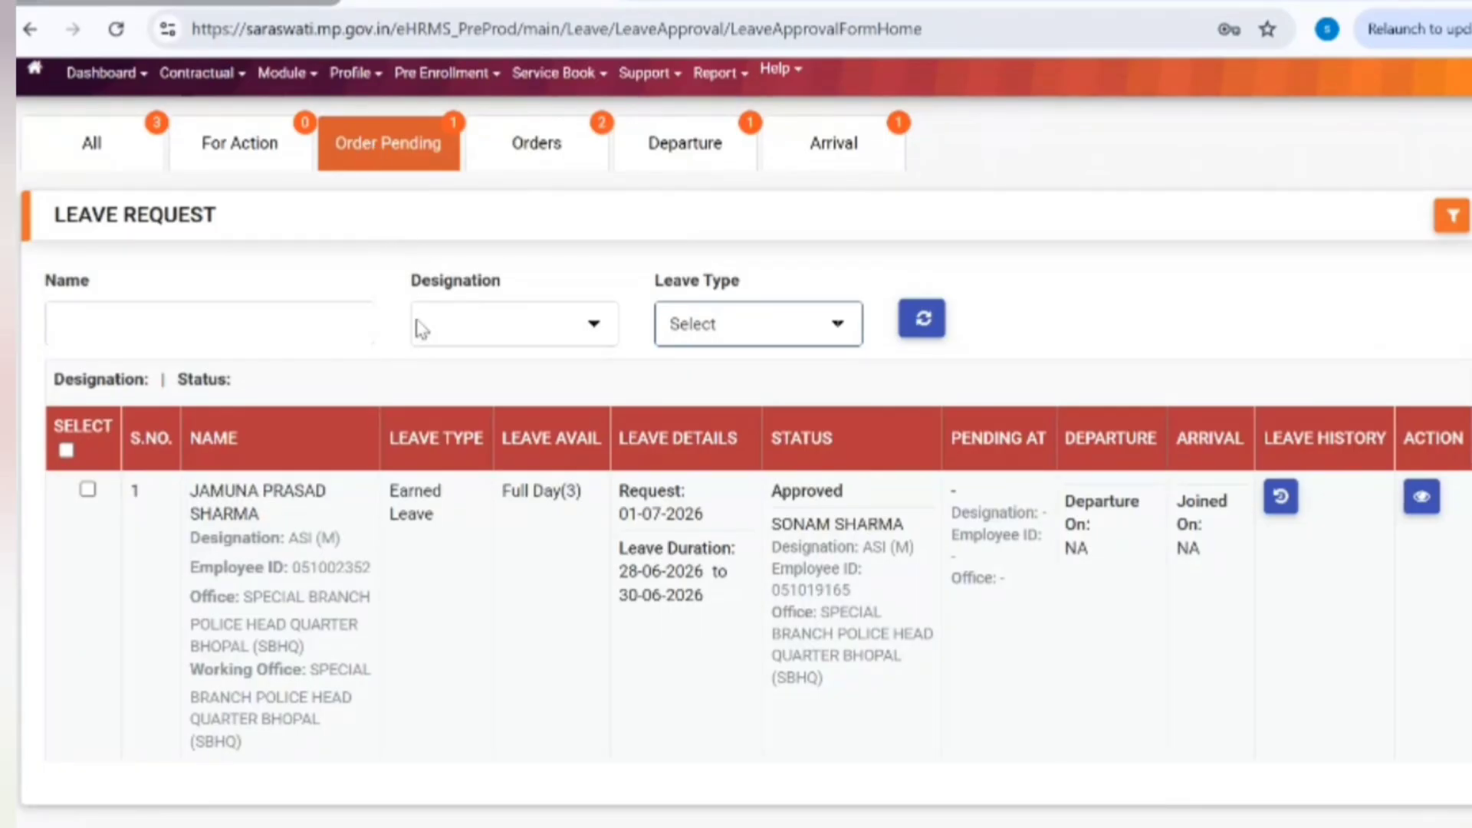
left_click(119, 163)
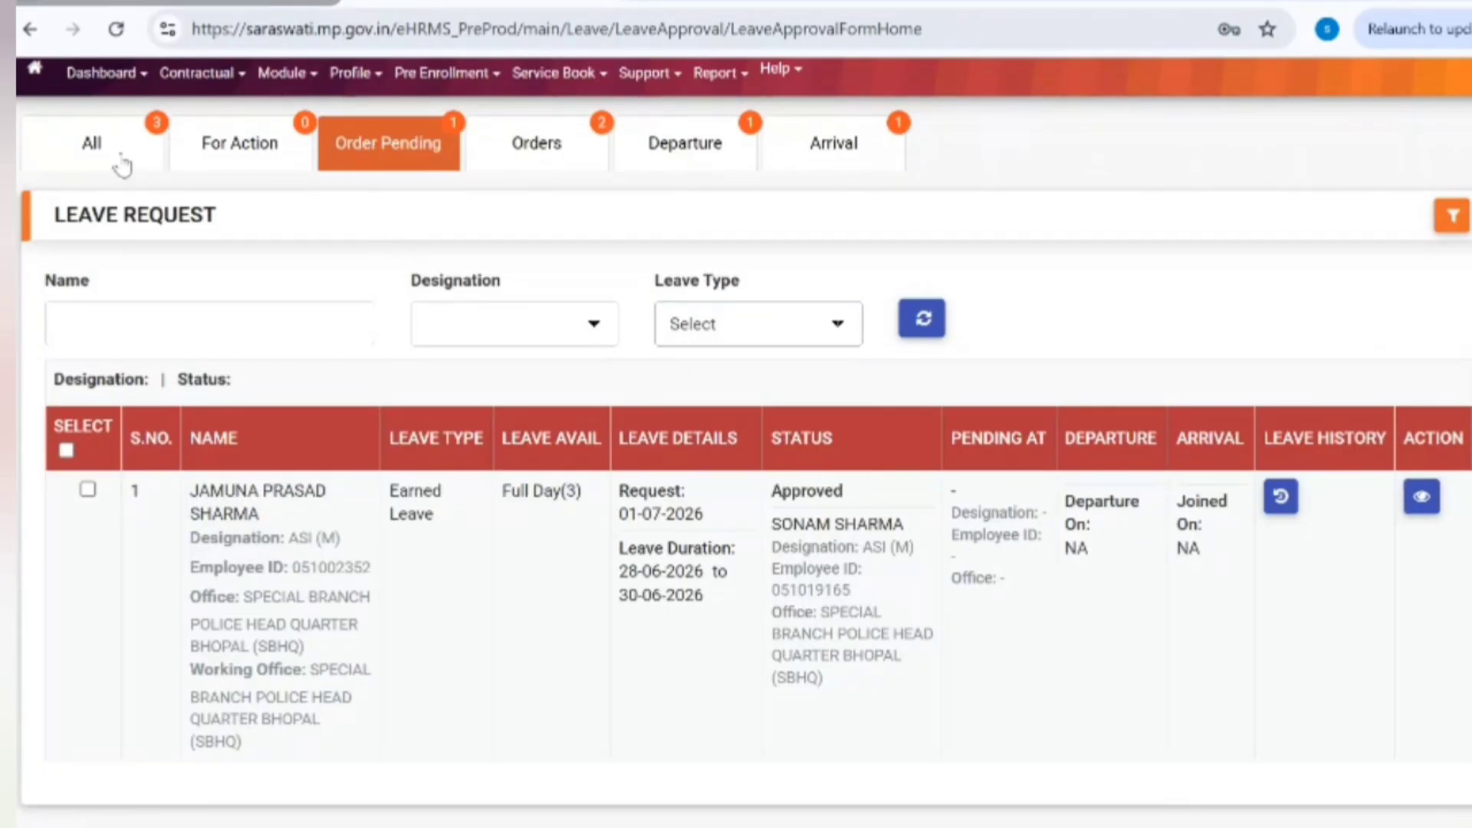
left_click(381, 143)
scroll(1422, 468, "down", 1)
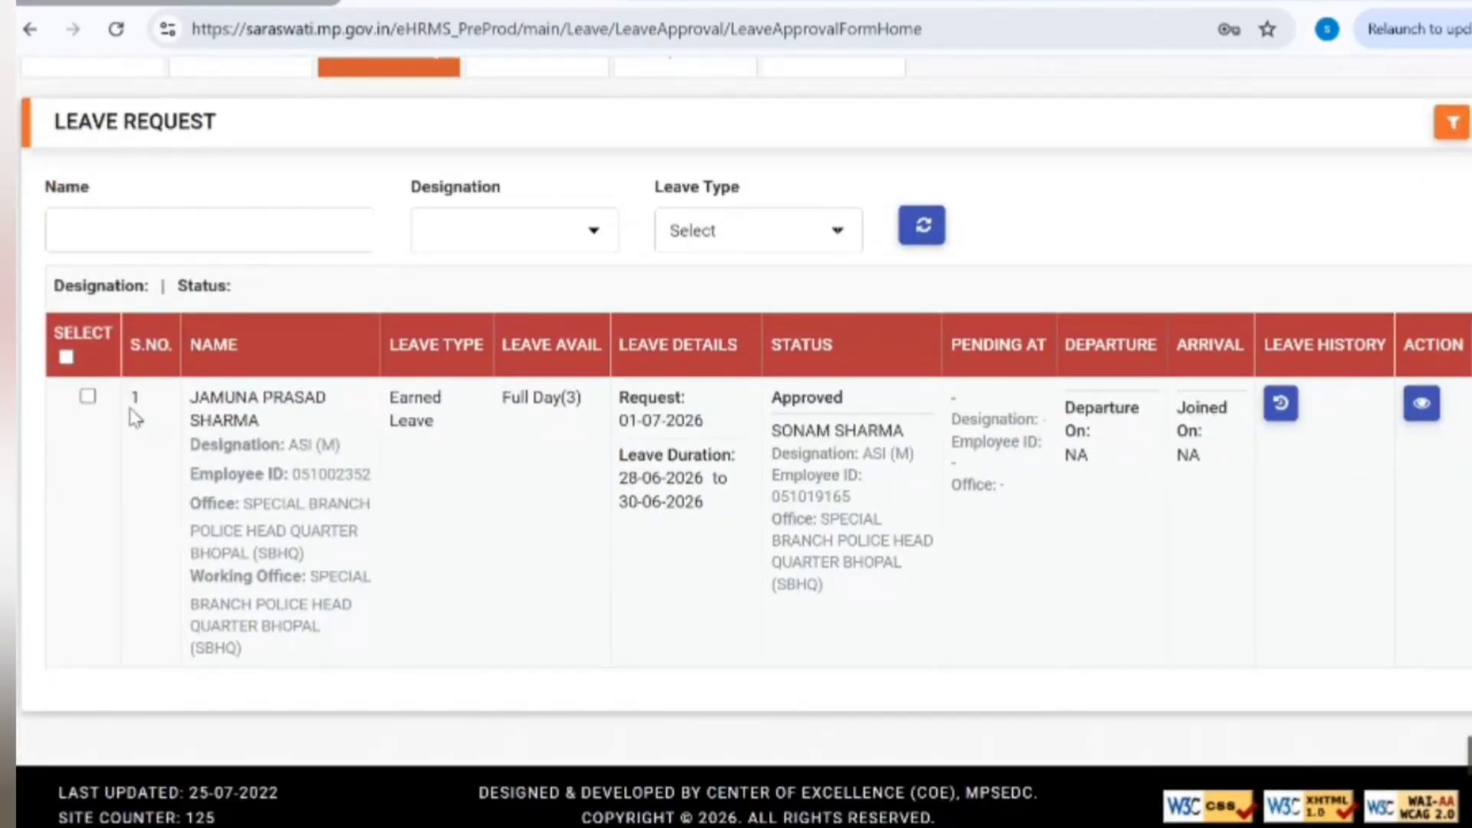
Step: Tick SELECT on the ASI's 3-day Earned Leave row in Order Pending
left_click(87, 396)
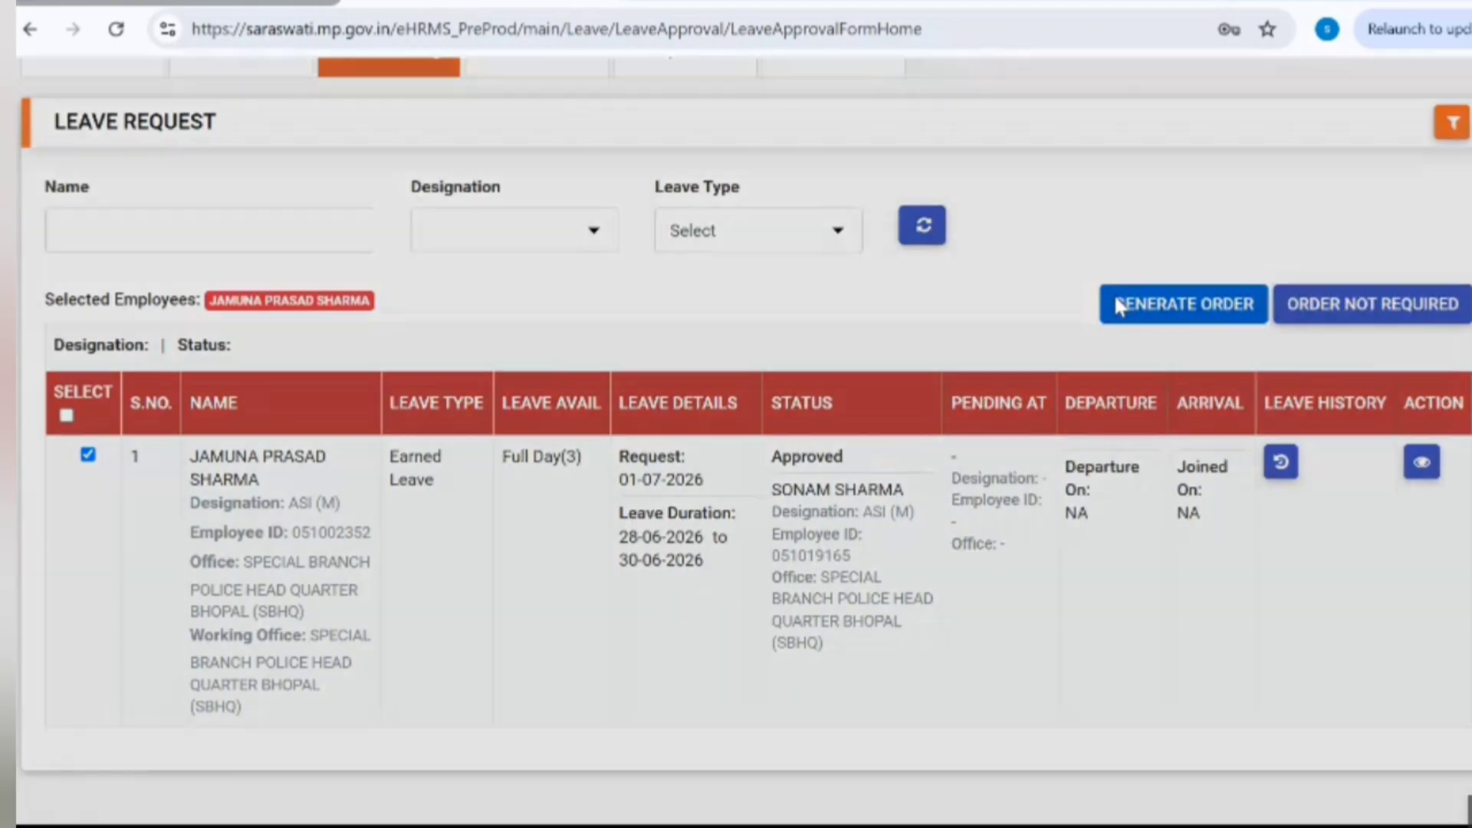
Step: Generate the draft Hindi leave order for the Earned Leave and review its preview
left_click(1117, 305)
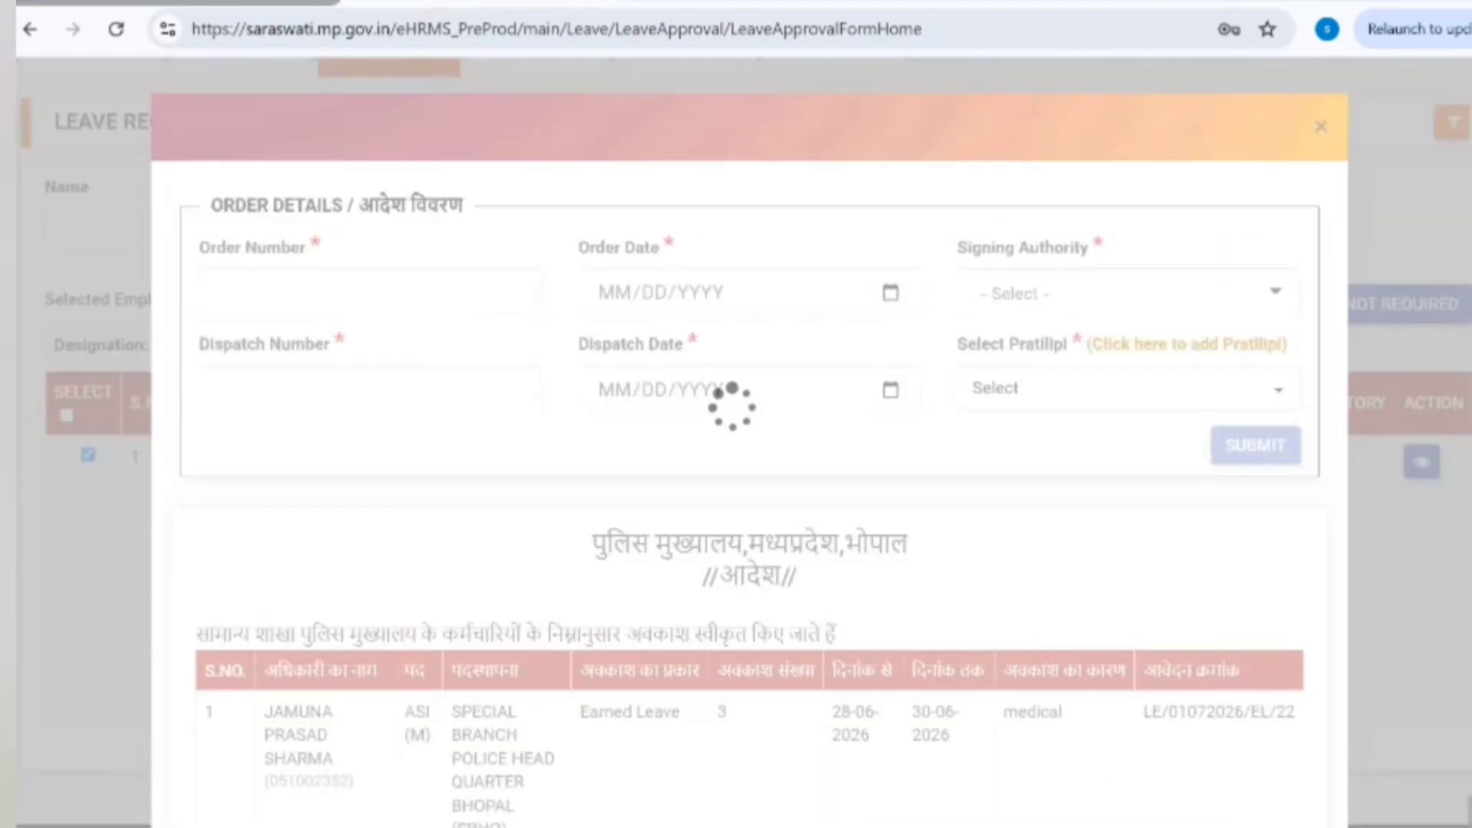
scroll(749, 441, "down", 7)
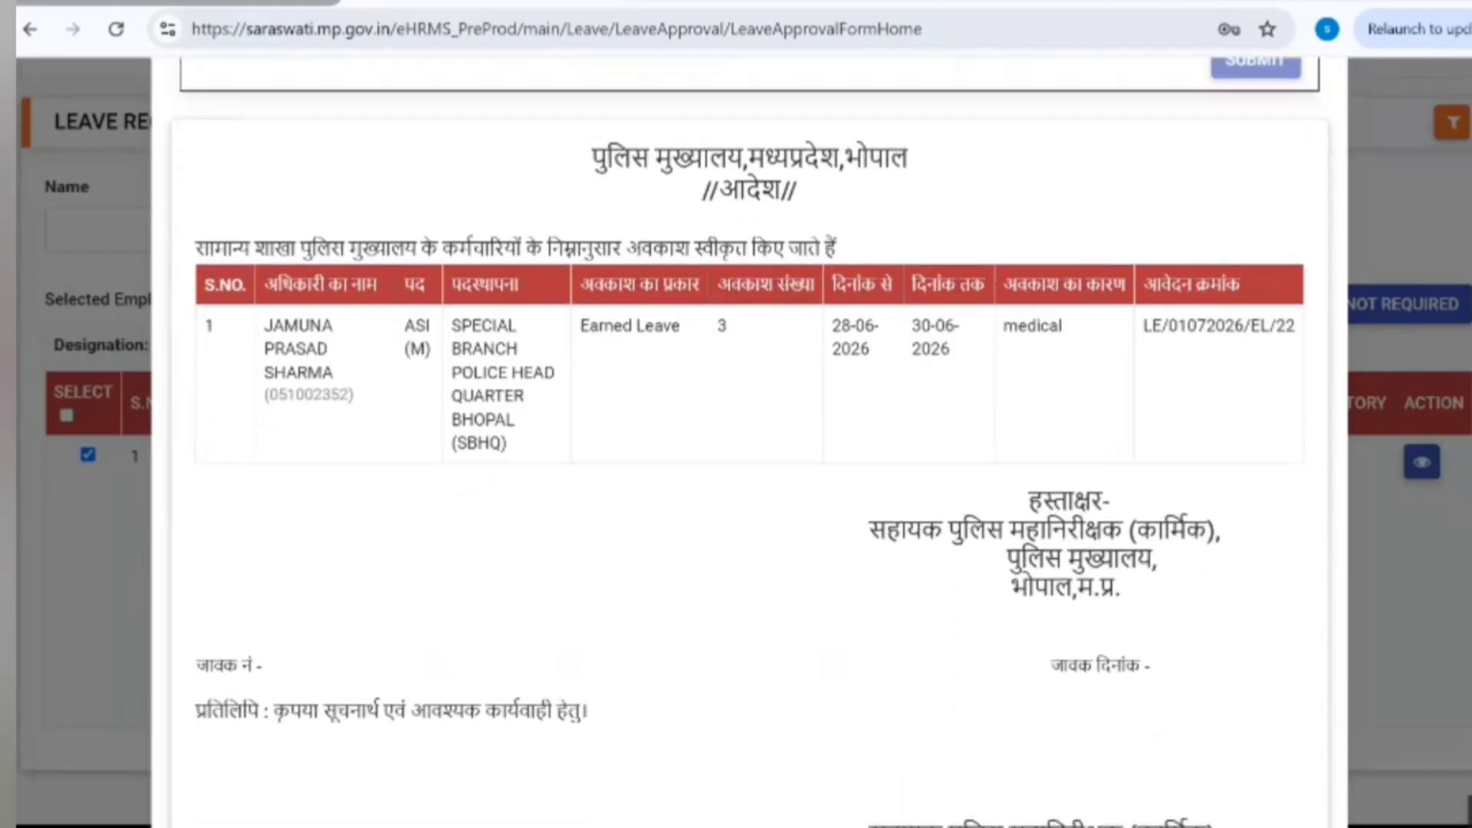
scroll(750, 441, "up", 5)
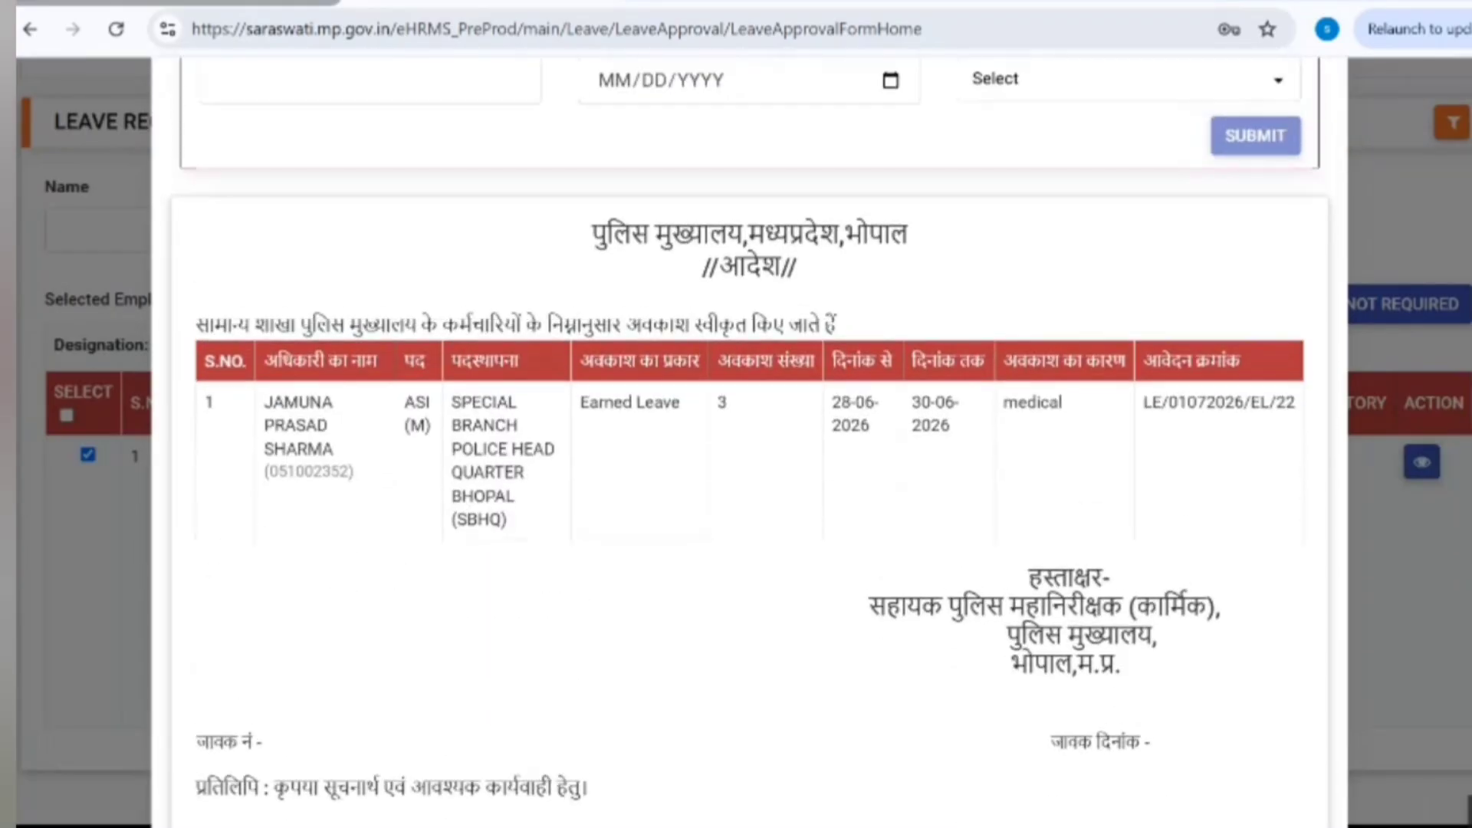
scroll(750, 442, "up", 2)
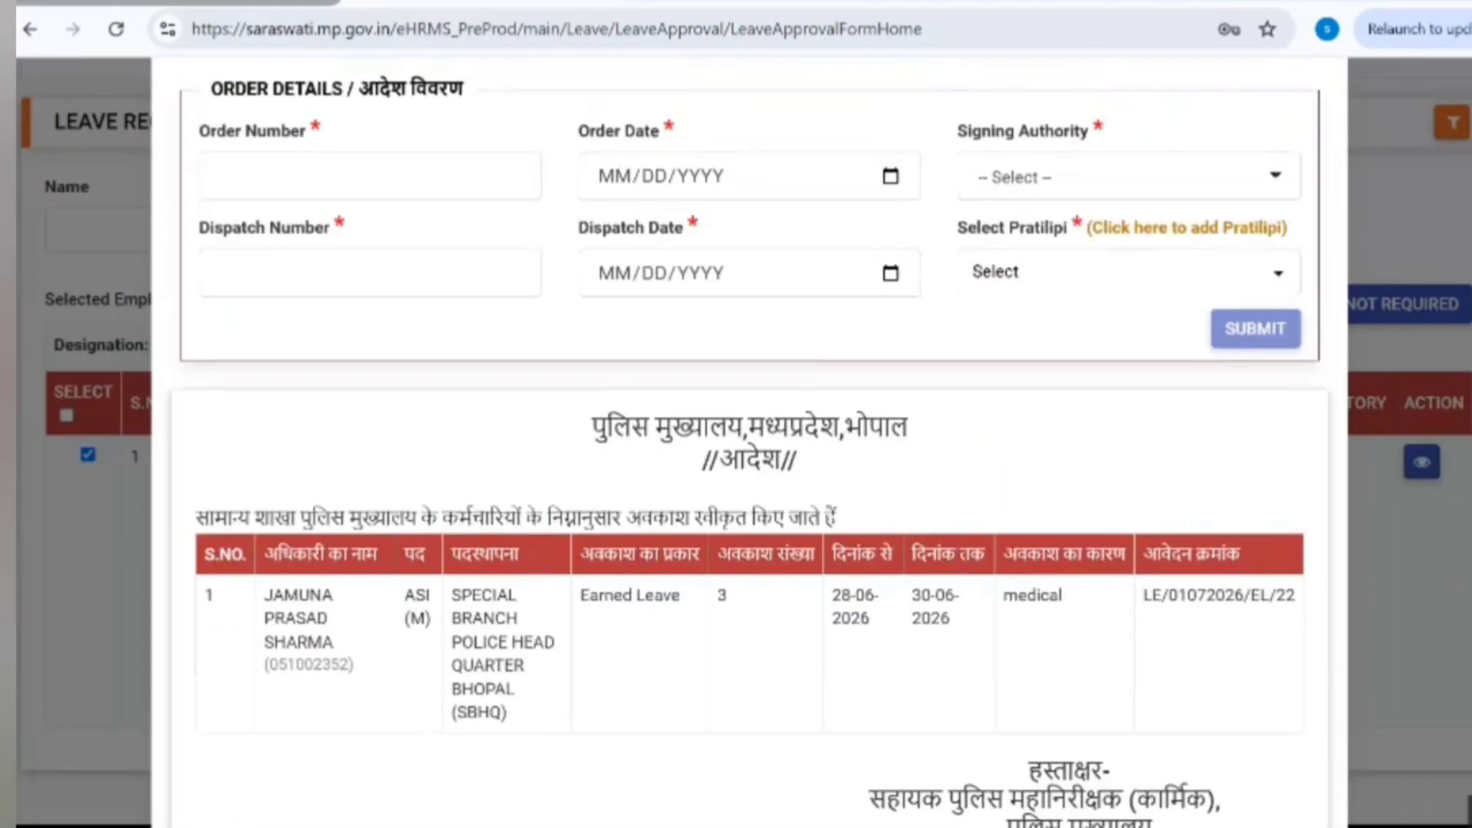
scroll(1116, 418, "down", 3)
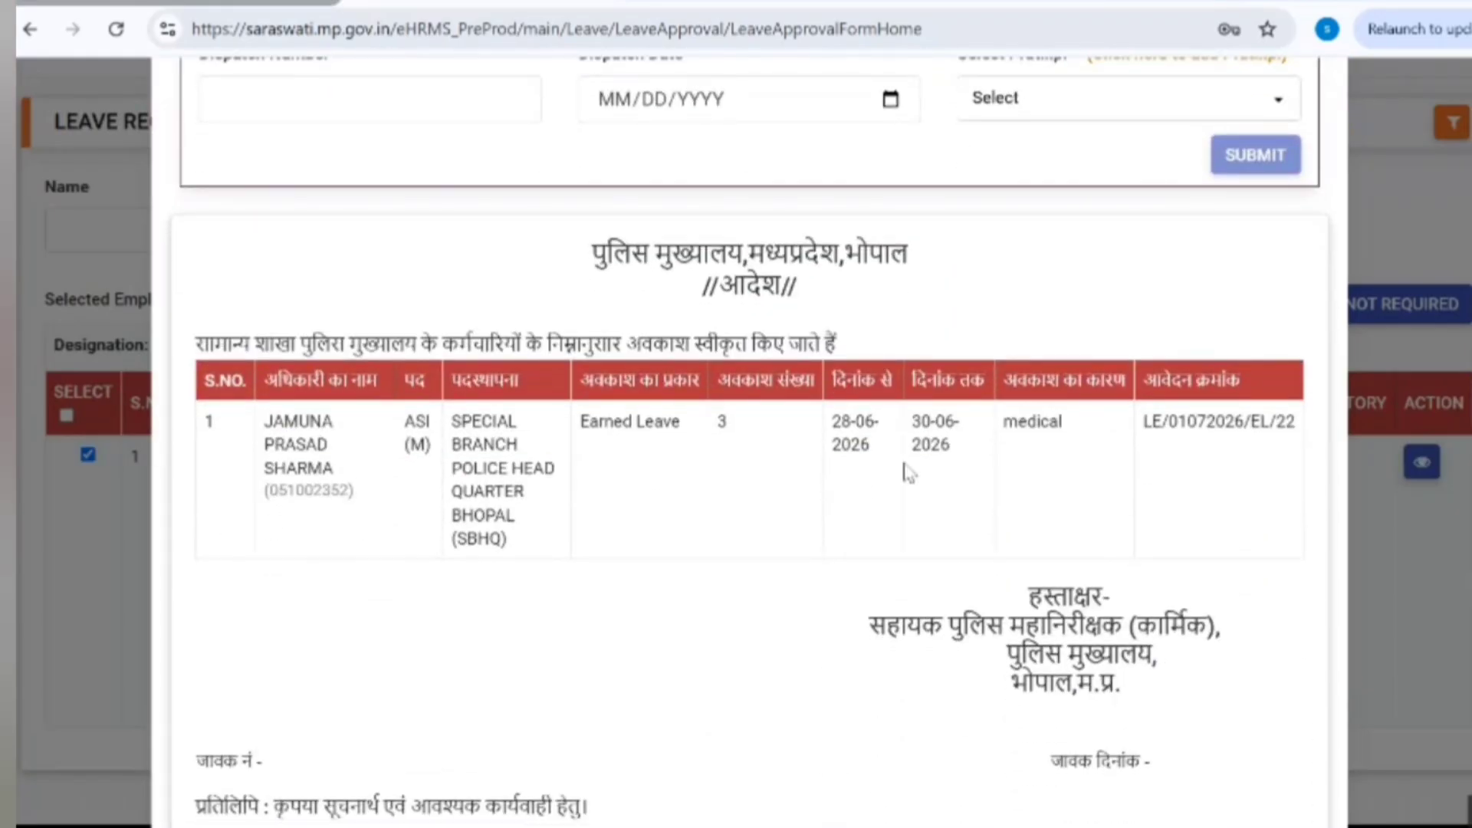
scroll(635, 278, "up", 3)
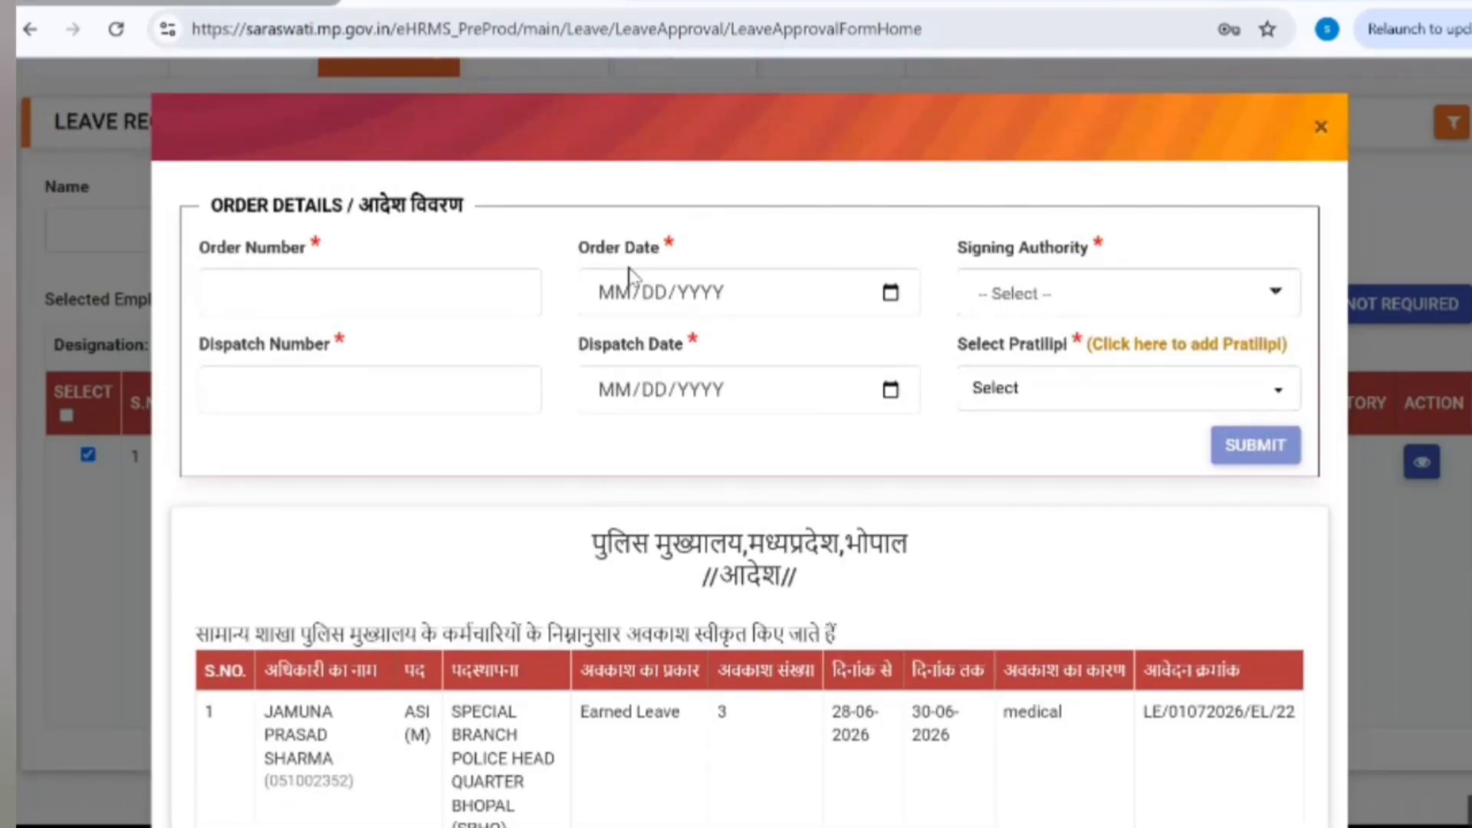
Step: Enter order number 123, order date 24-07-2026, and the approving accountant as signing authority
left_click(338, 303)
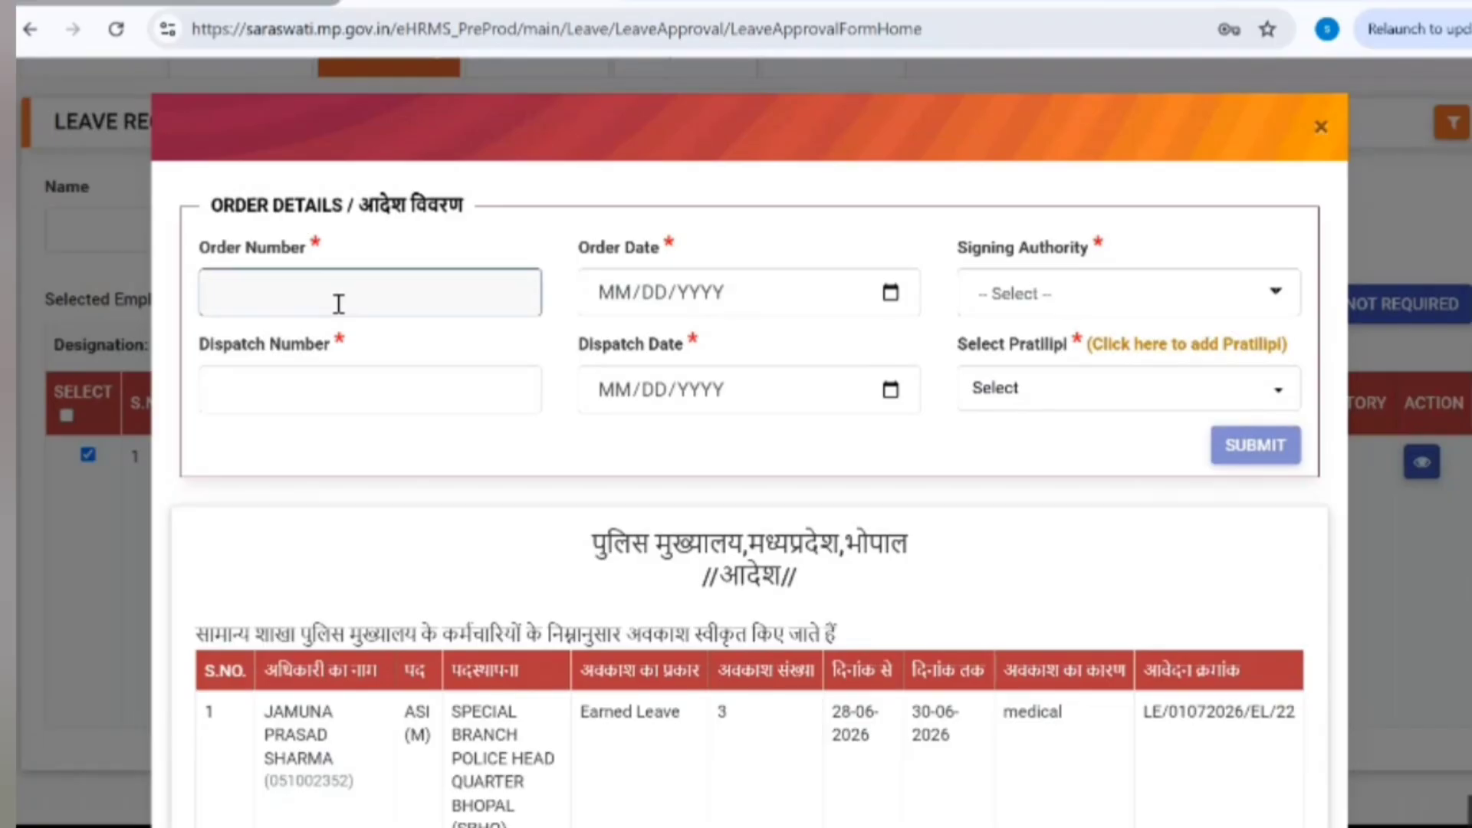
type("123")
left_click(890, 292)
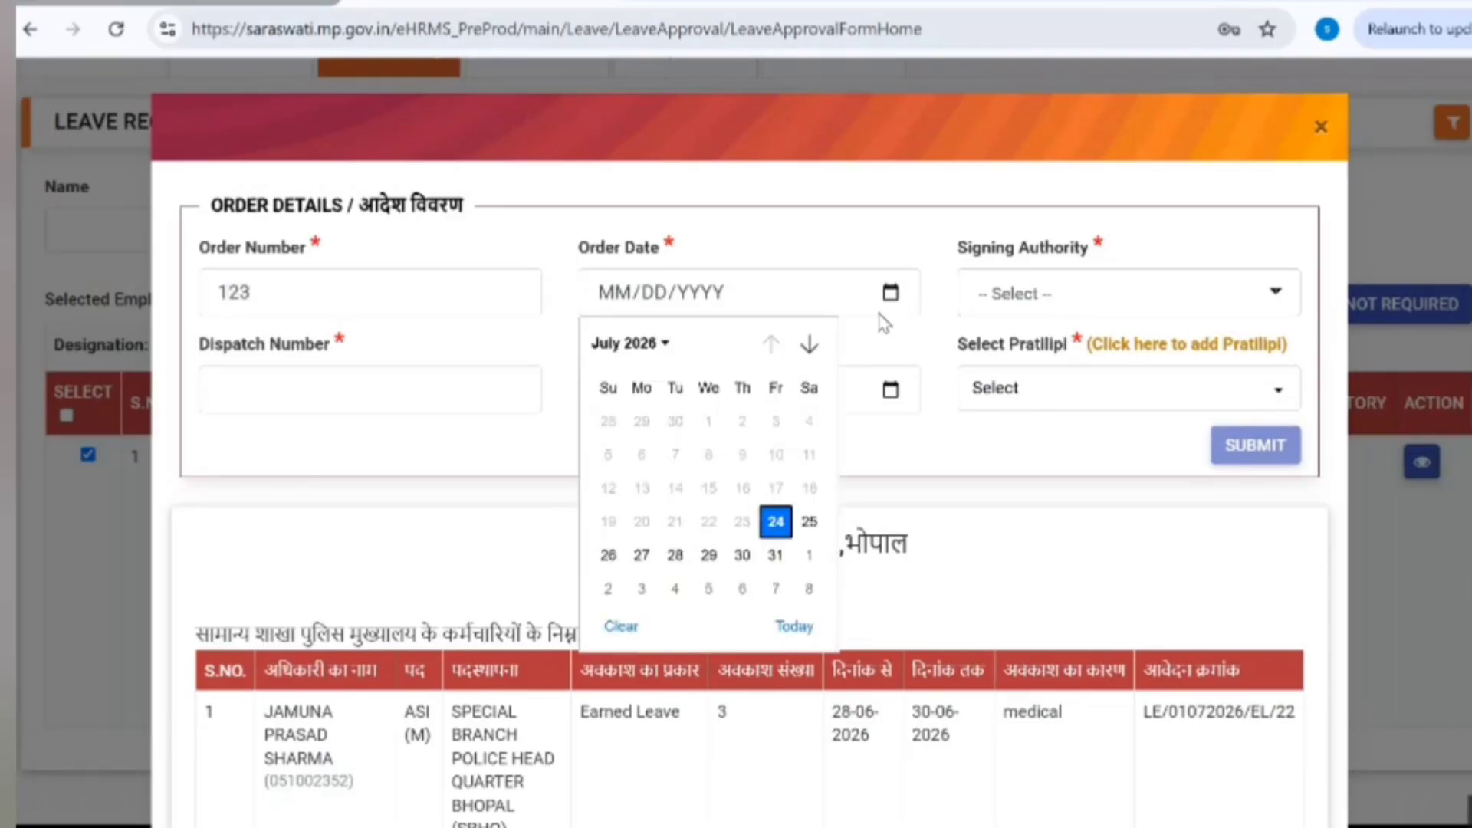
left_click(786, 521)
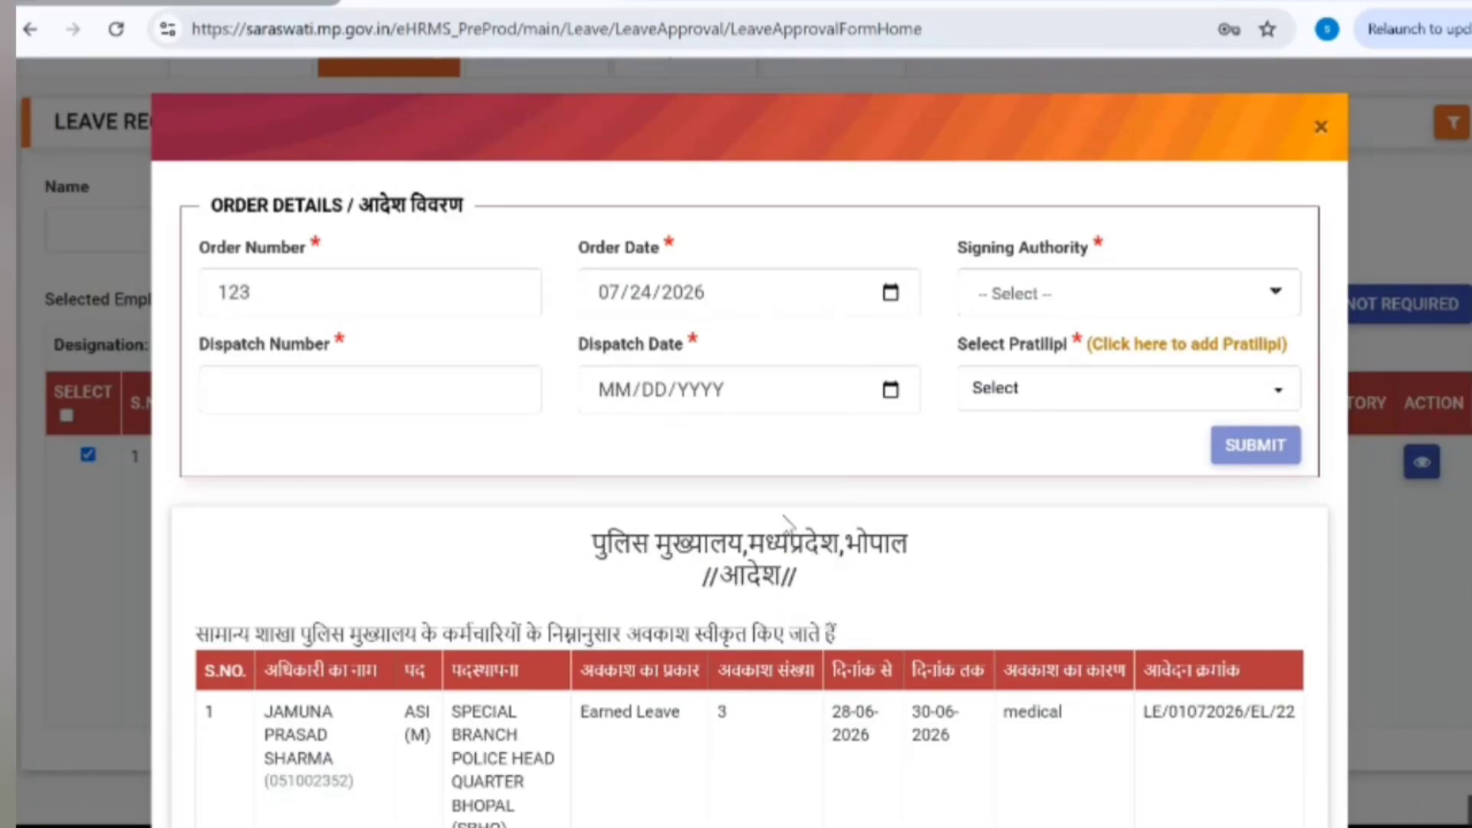
left_click(1139, 305)
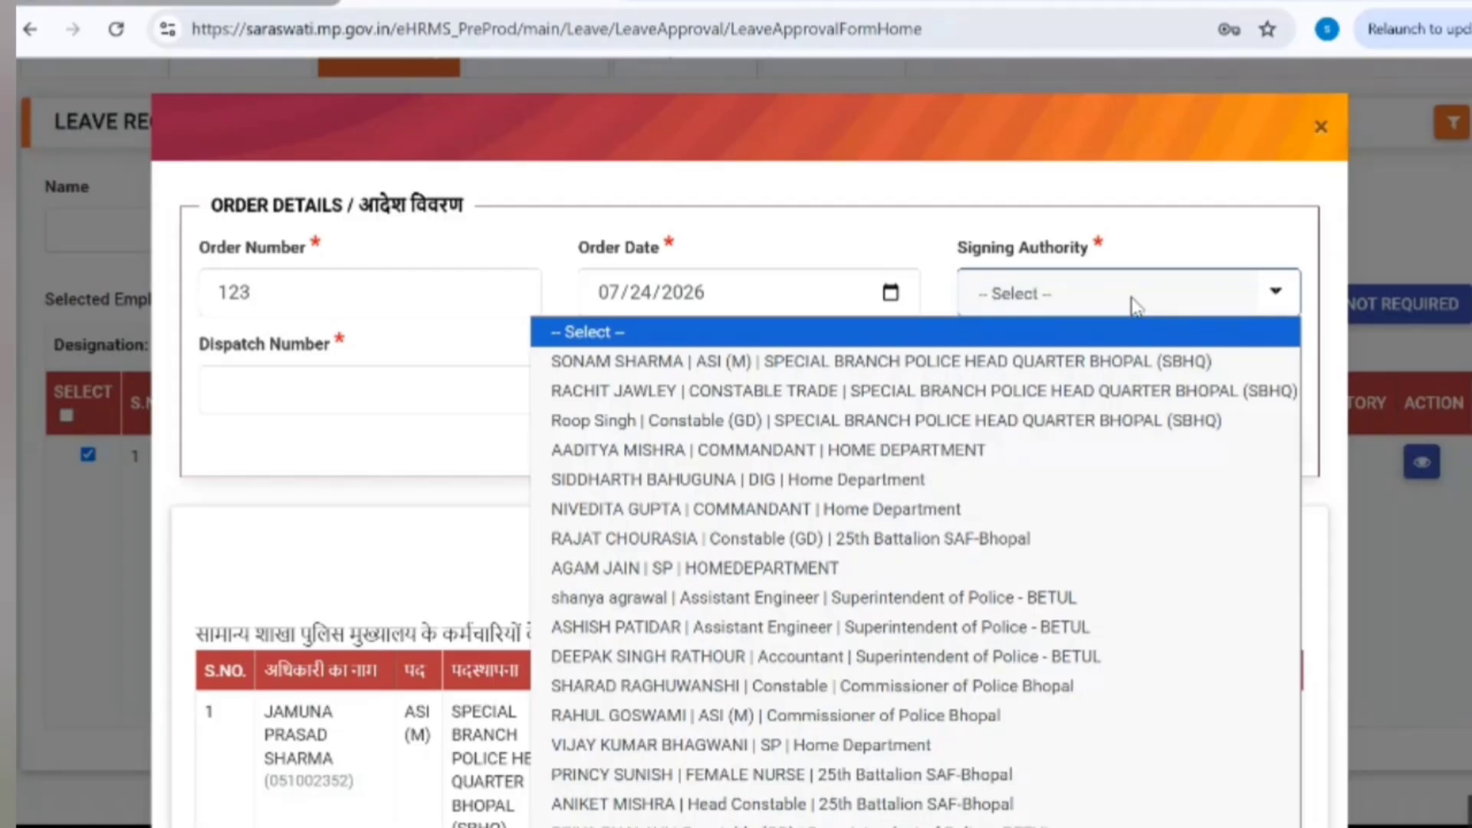
left_click(824, 657)
Step: Enter dispatch number 1234 and dispatch date 24-07-2026, then open the Pratilipi list
left_click(394, 391)
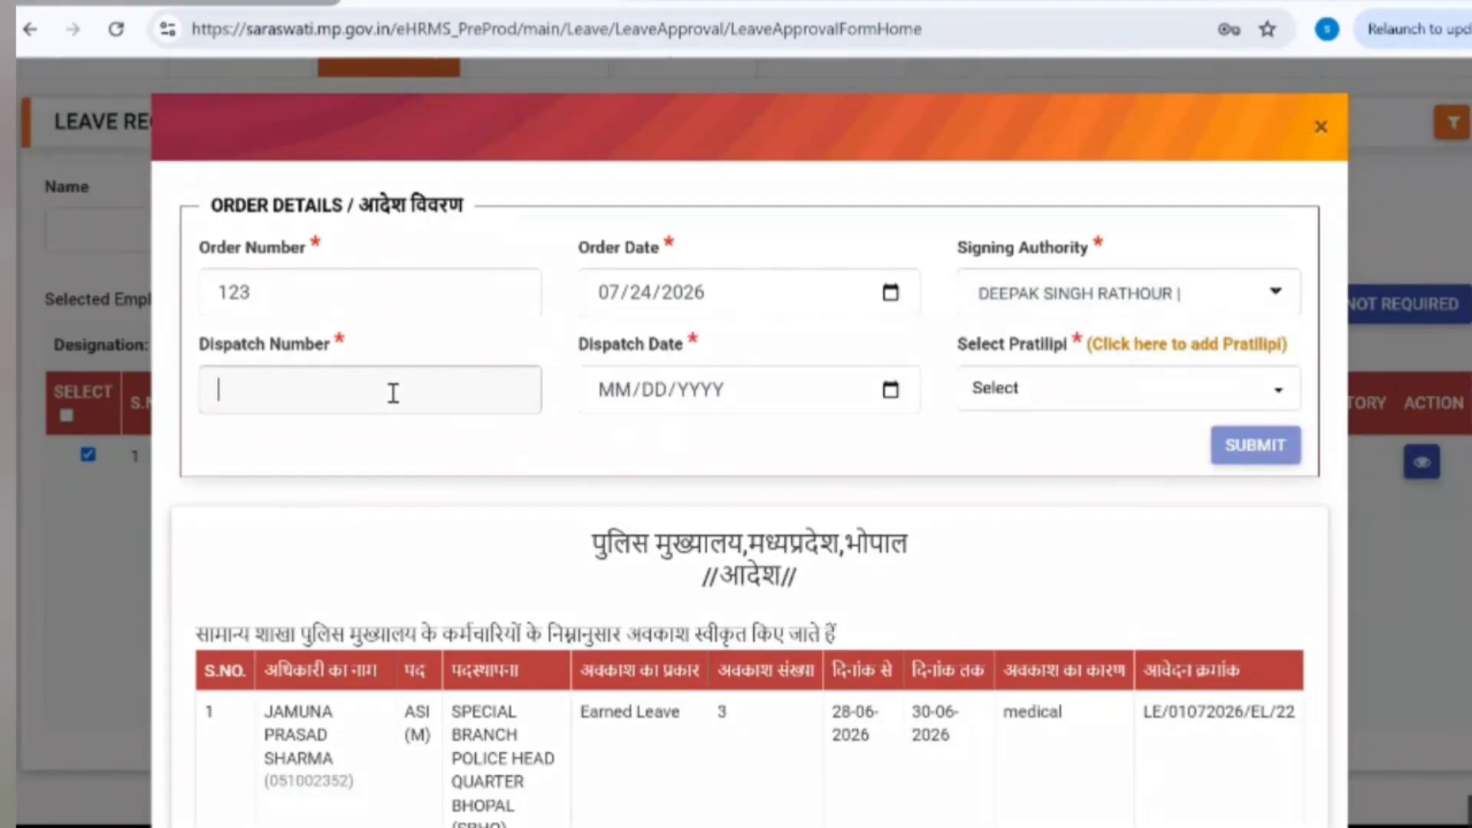
type("1234")
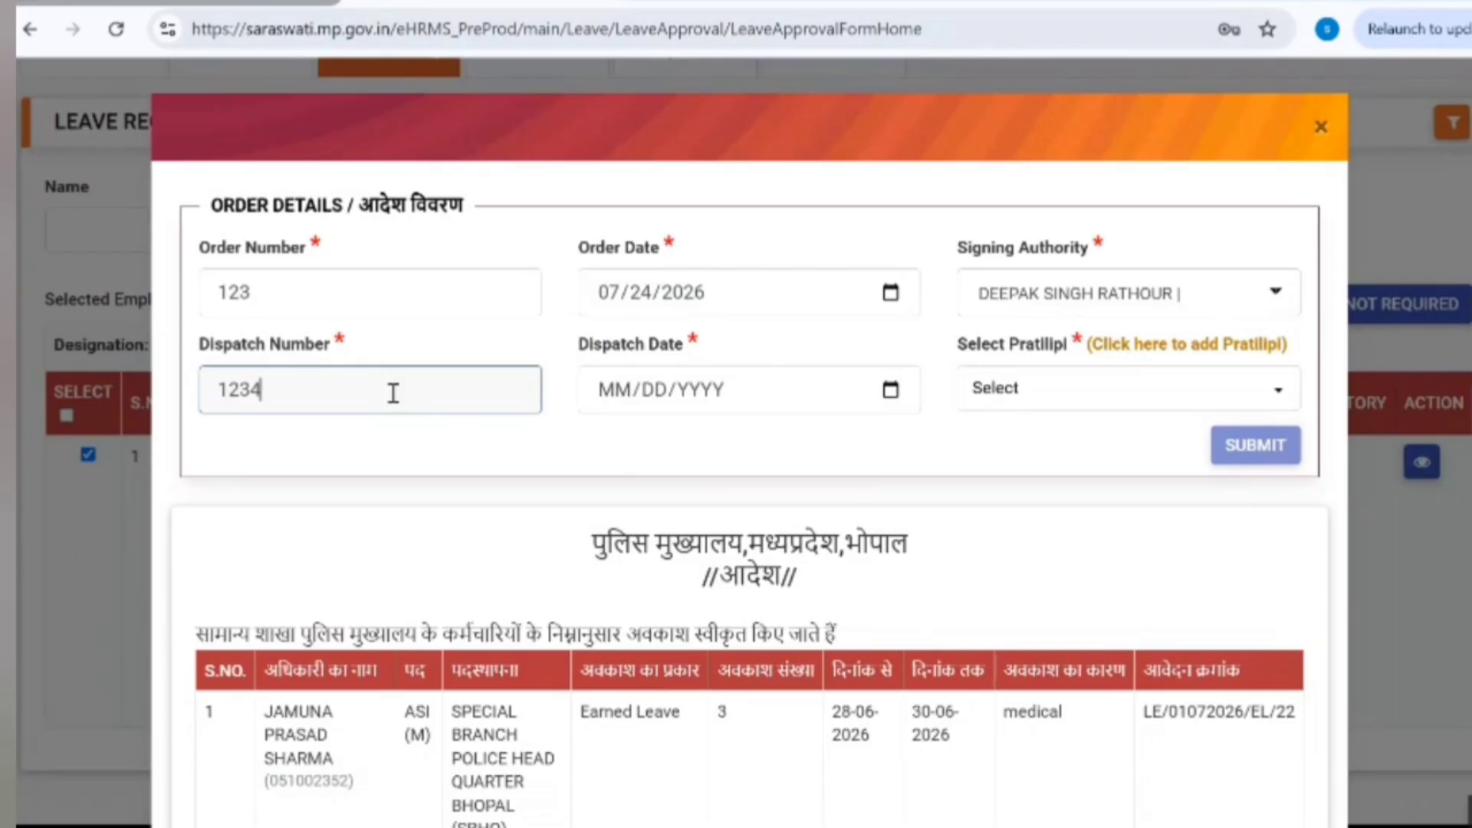
left_click(891, 391)
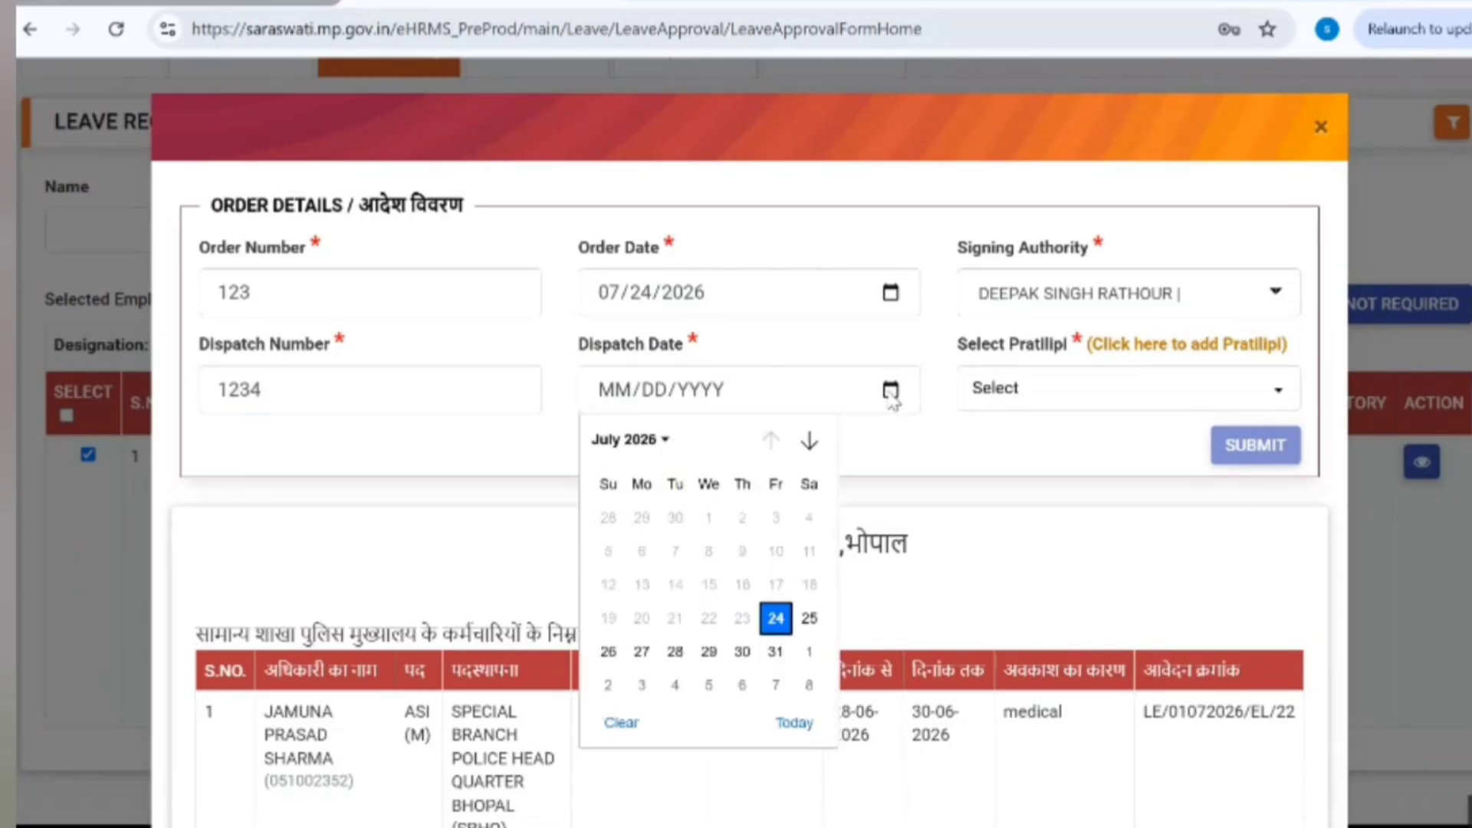
left_click(778, 619)
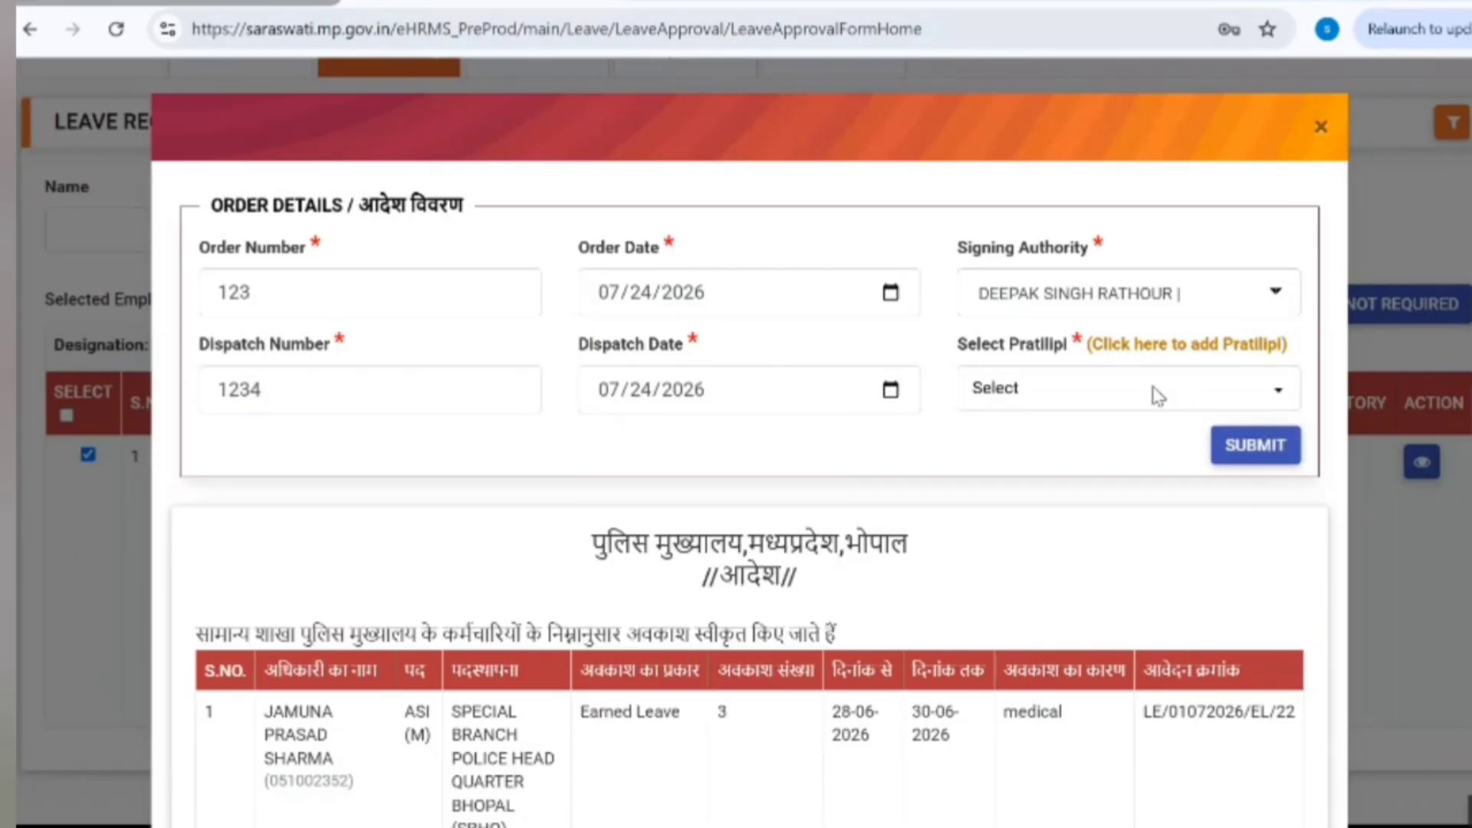
left_click(1088, 404)
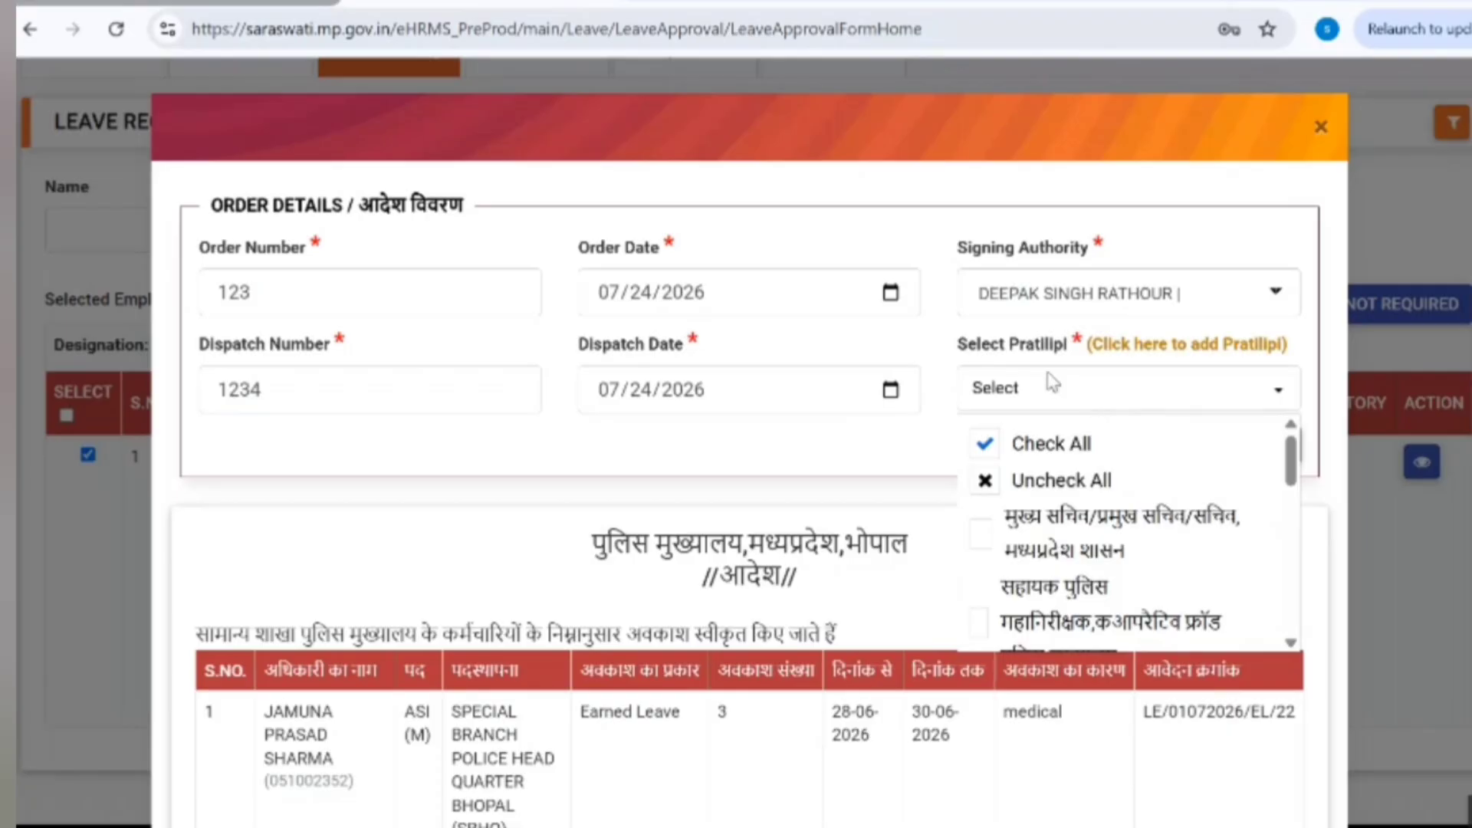
Step: Close the Pratilipi list and review the copy-to line in the order preview
double_click(1012, 351)
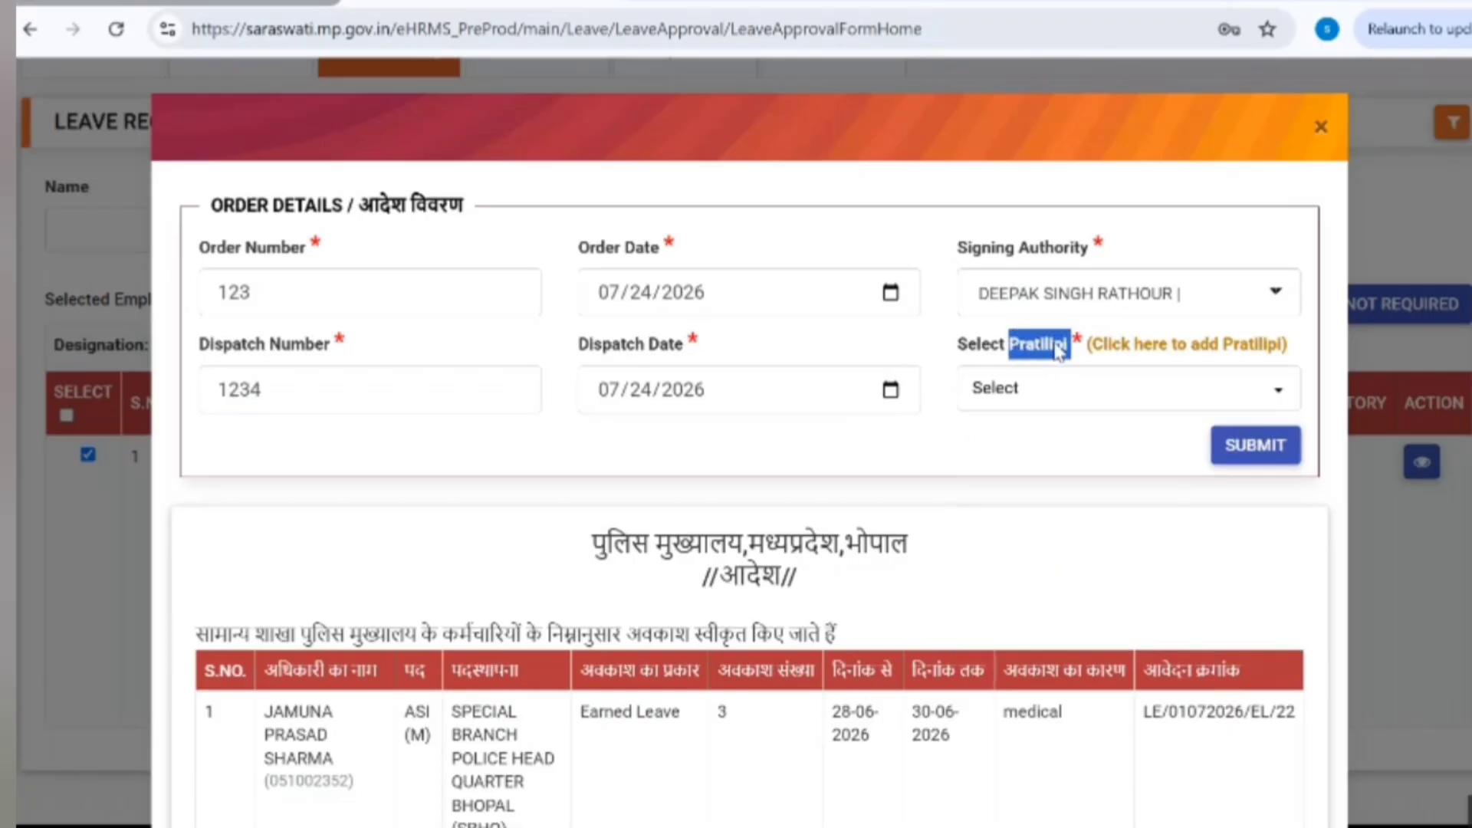
scroll(1059, 351, "down", 1)
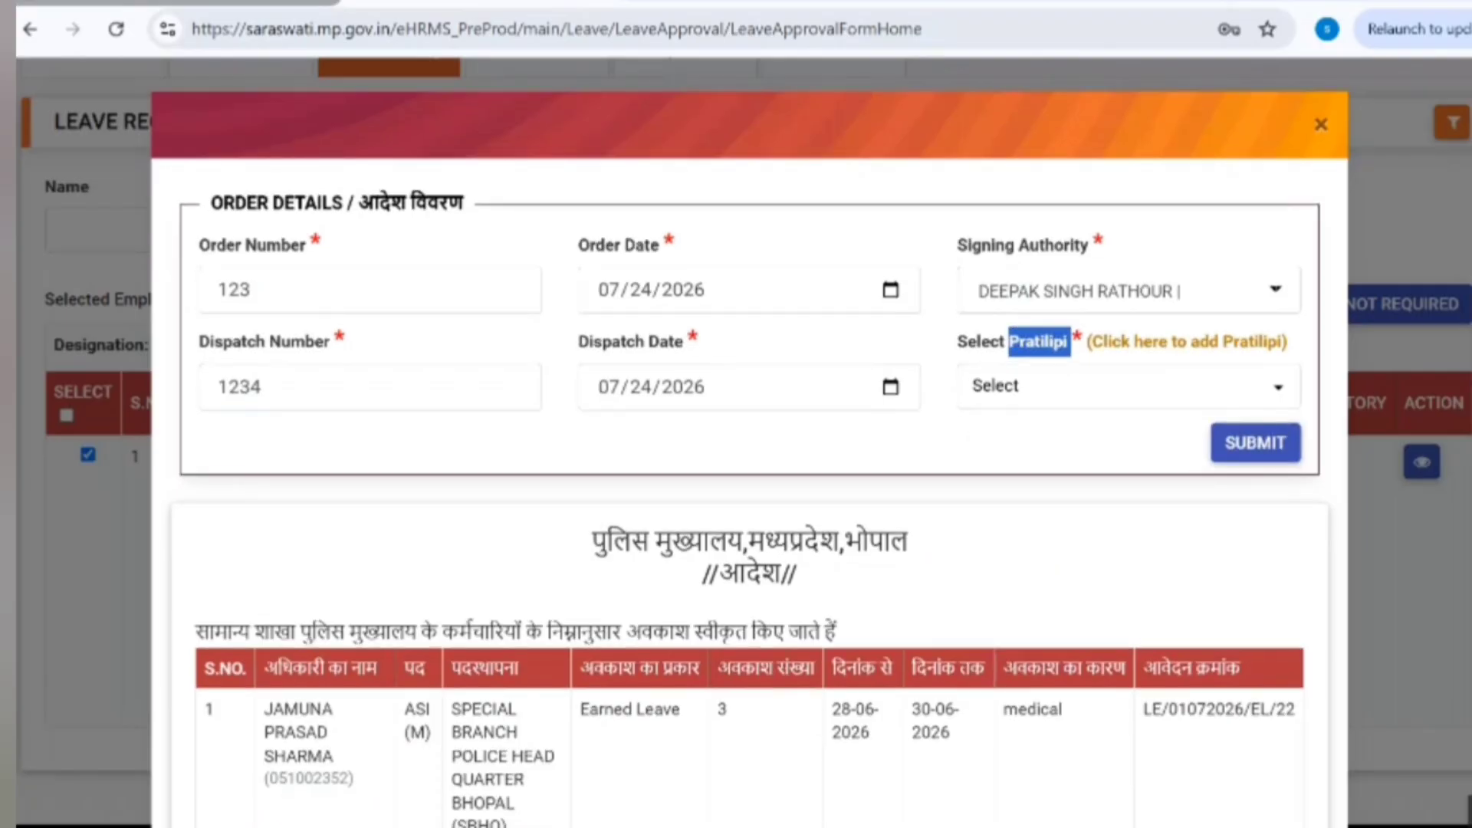
scroll(749, 460, "down", 4)
scroll(1272, 565, "down", 1)
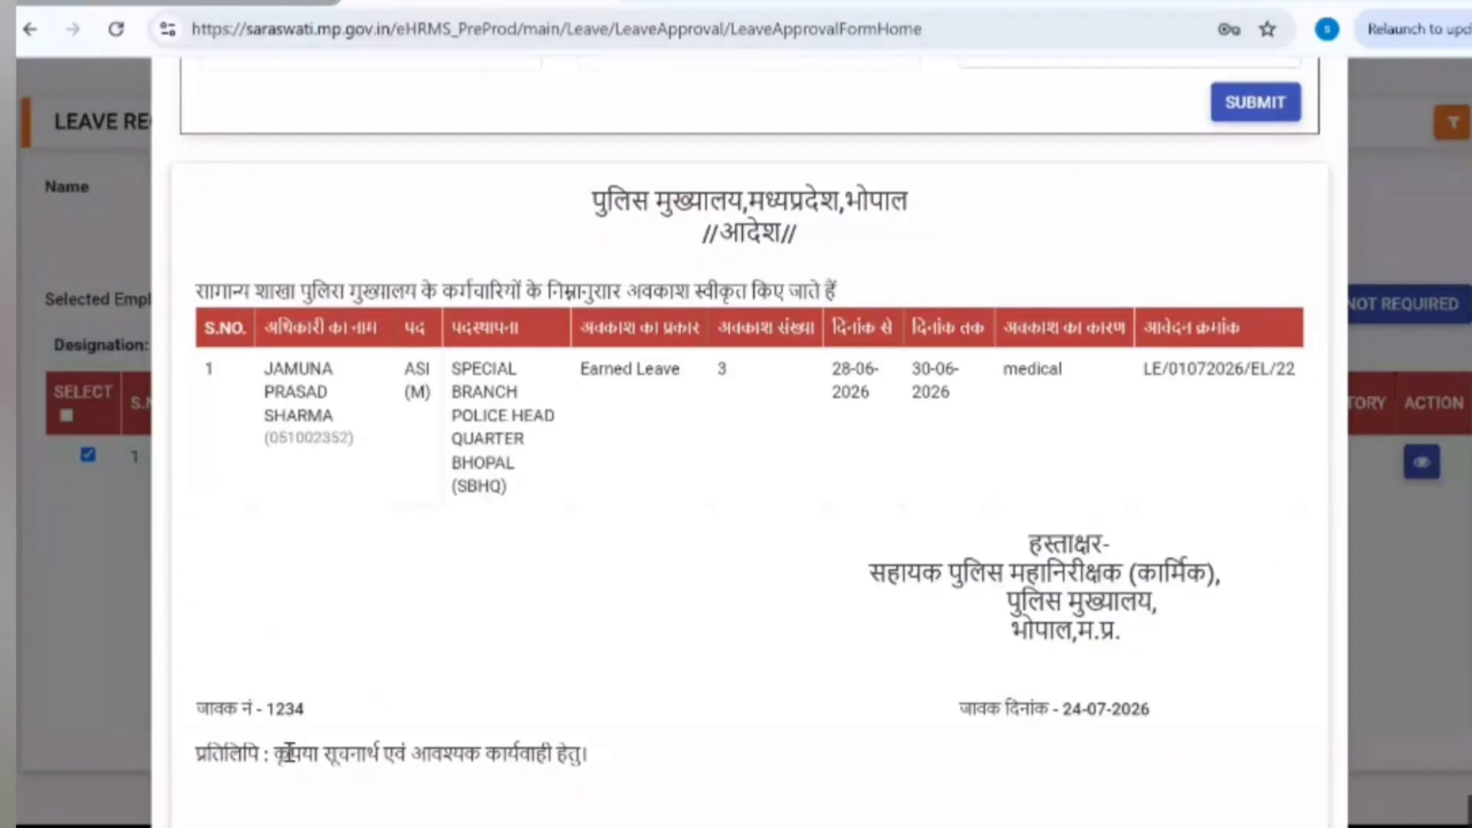
left_click_drag(275, 755, 589, 763)
scroll(766, 675, "up", 3)
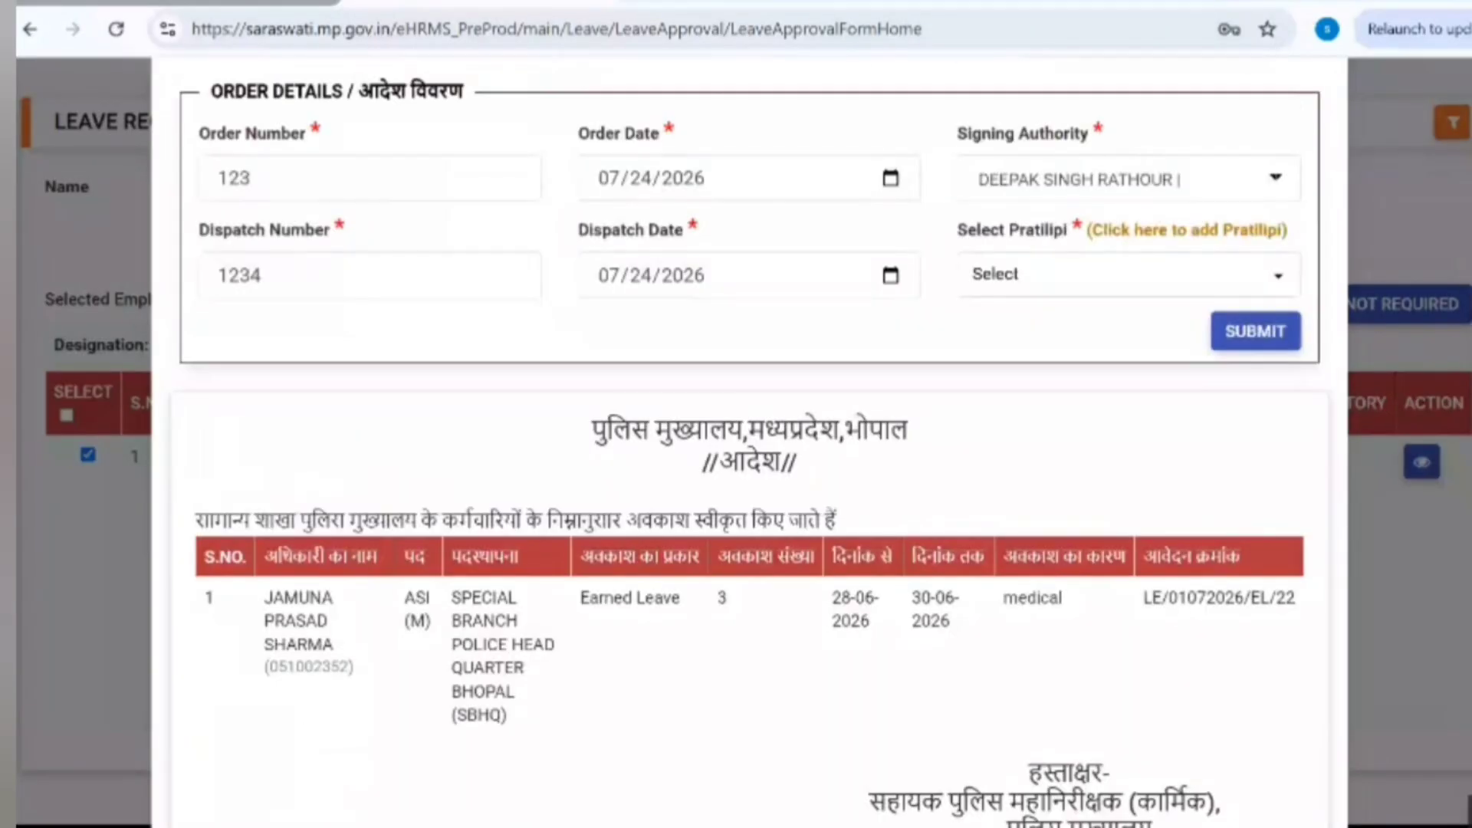
Step: Tick the chief secretary and two cooperative-fraud offices as recipients, then open Pratilipi Master
left_click(1092, 285)
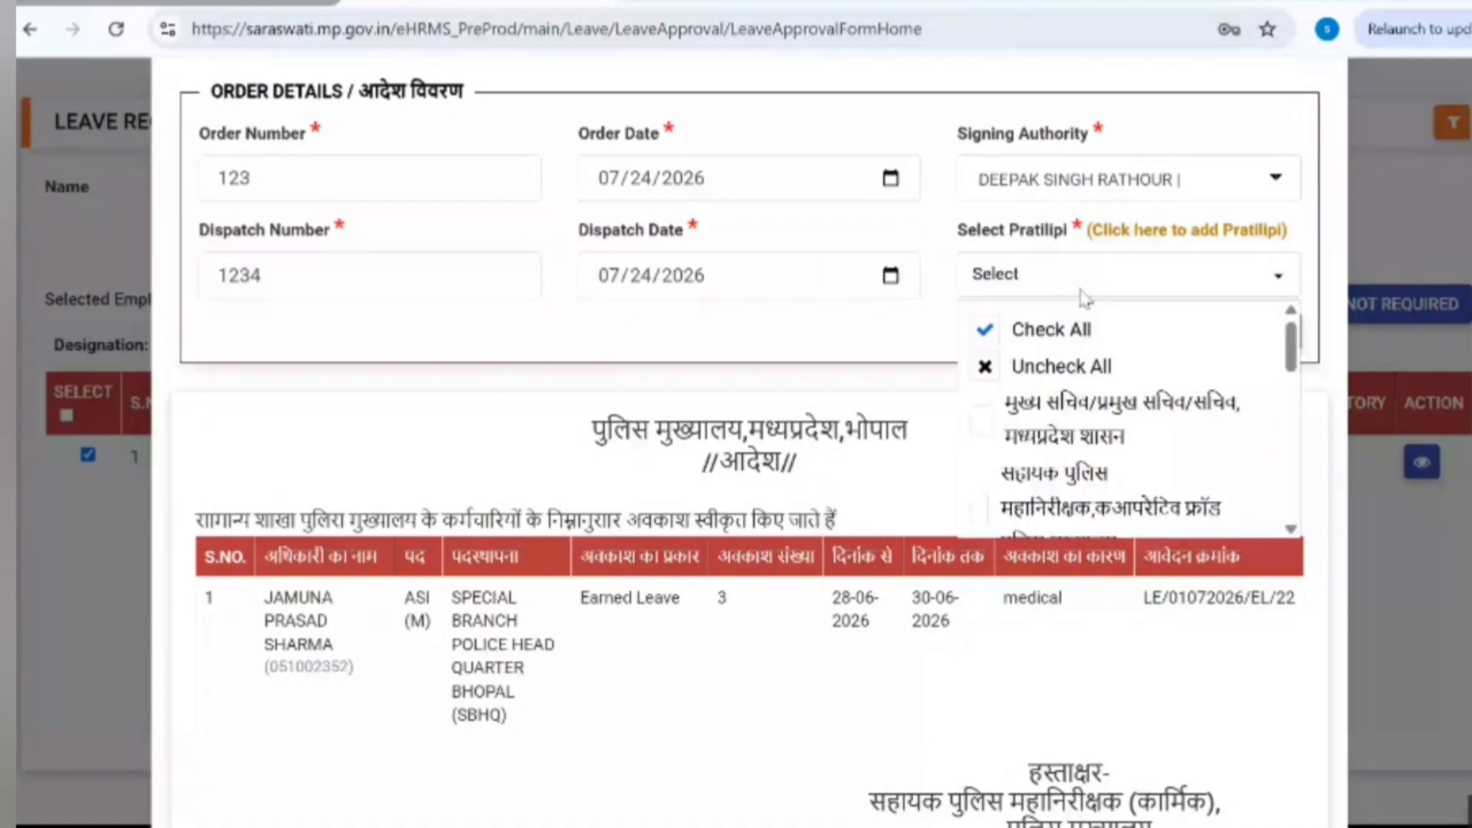
left_click(1089, 420)
scroll(1294, 387, "down", 3)
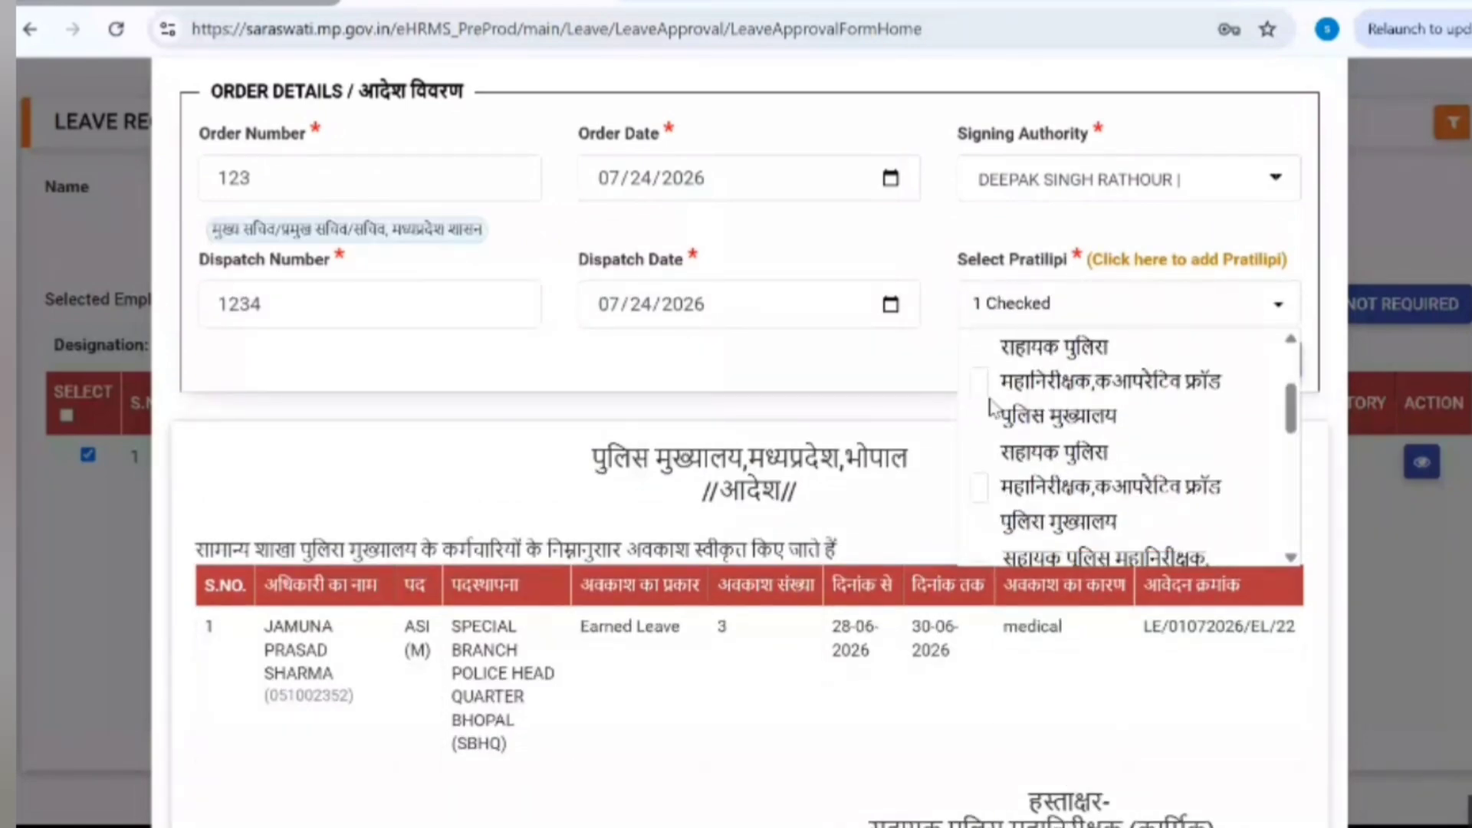
left_click(979, 381)
left_click(980, 487)
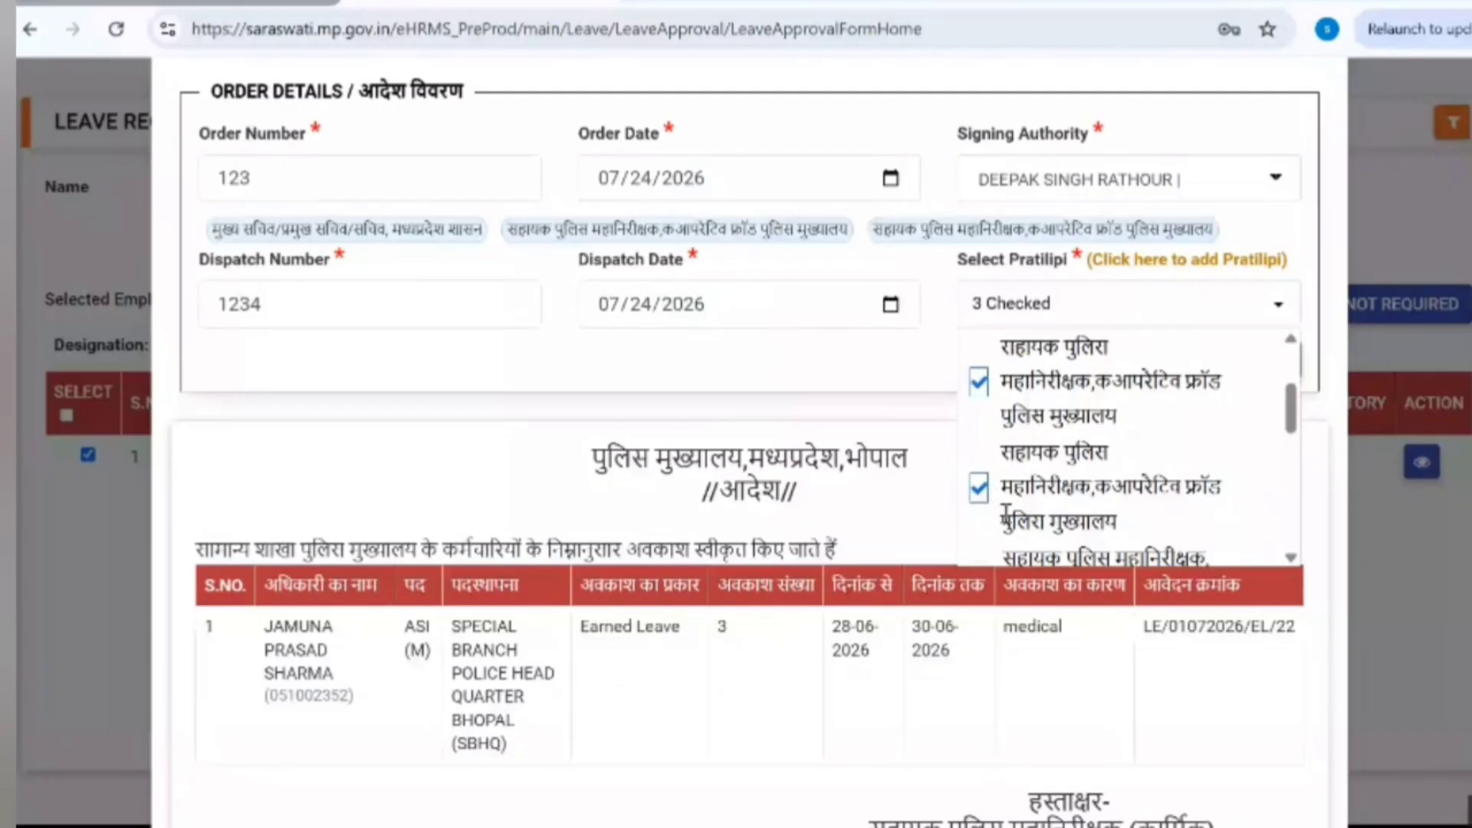
scroll(1292, 418, "up", 3)
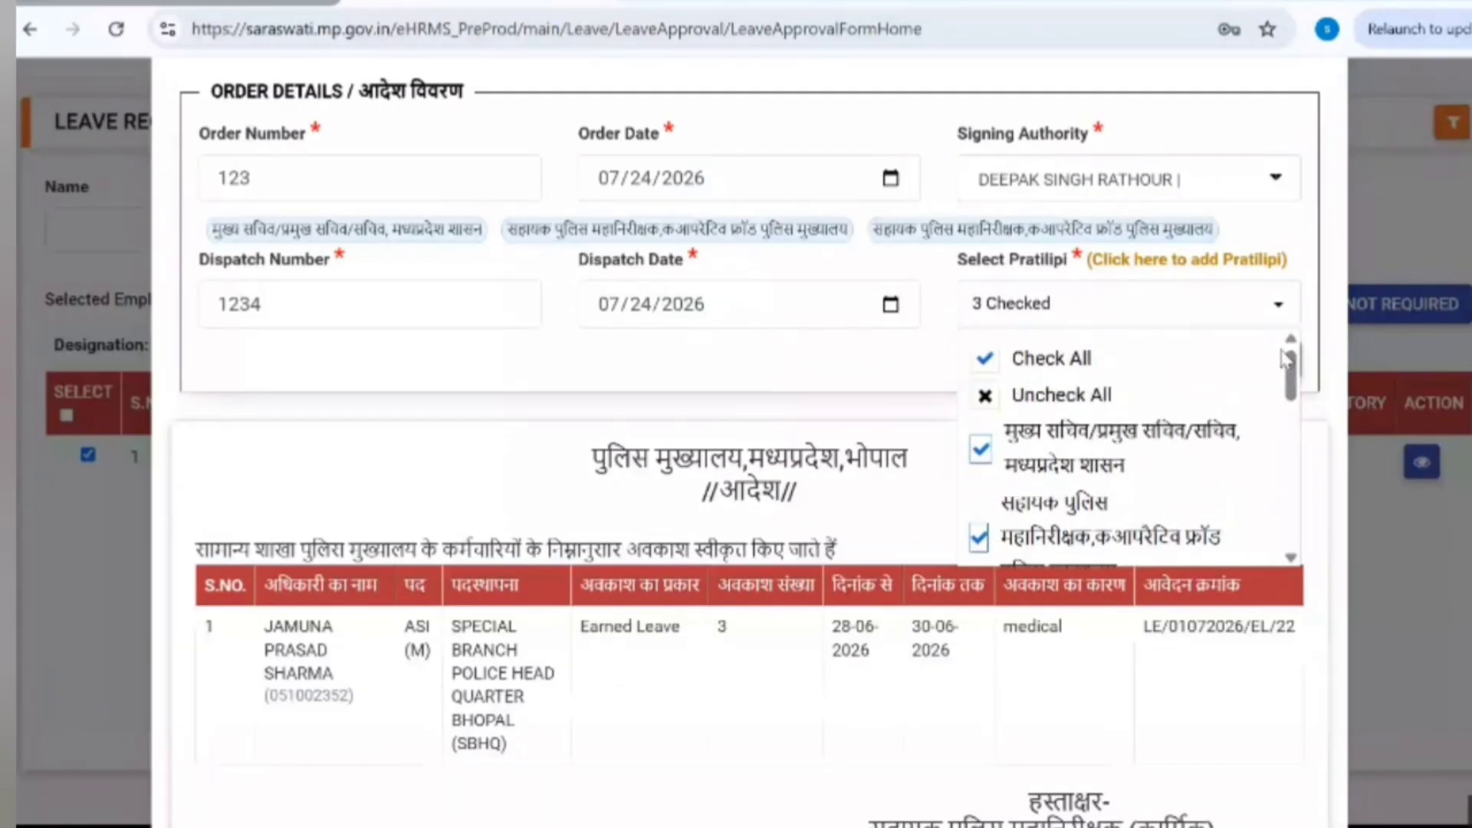
left_click(1159, 261)
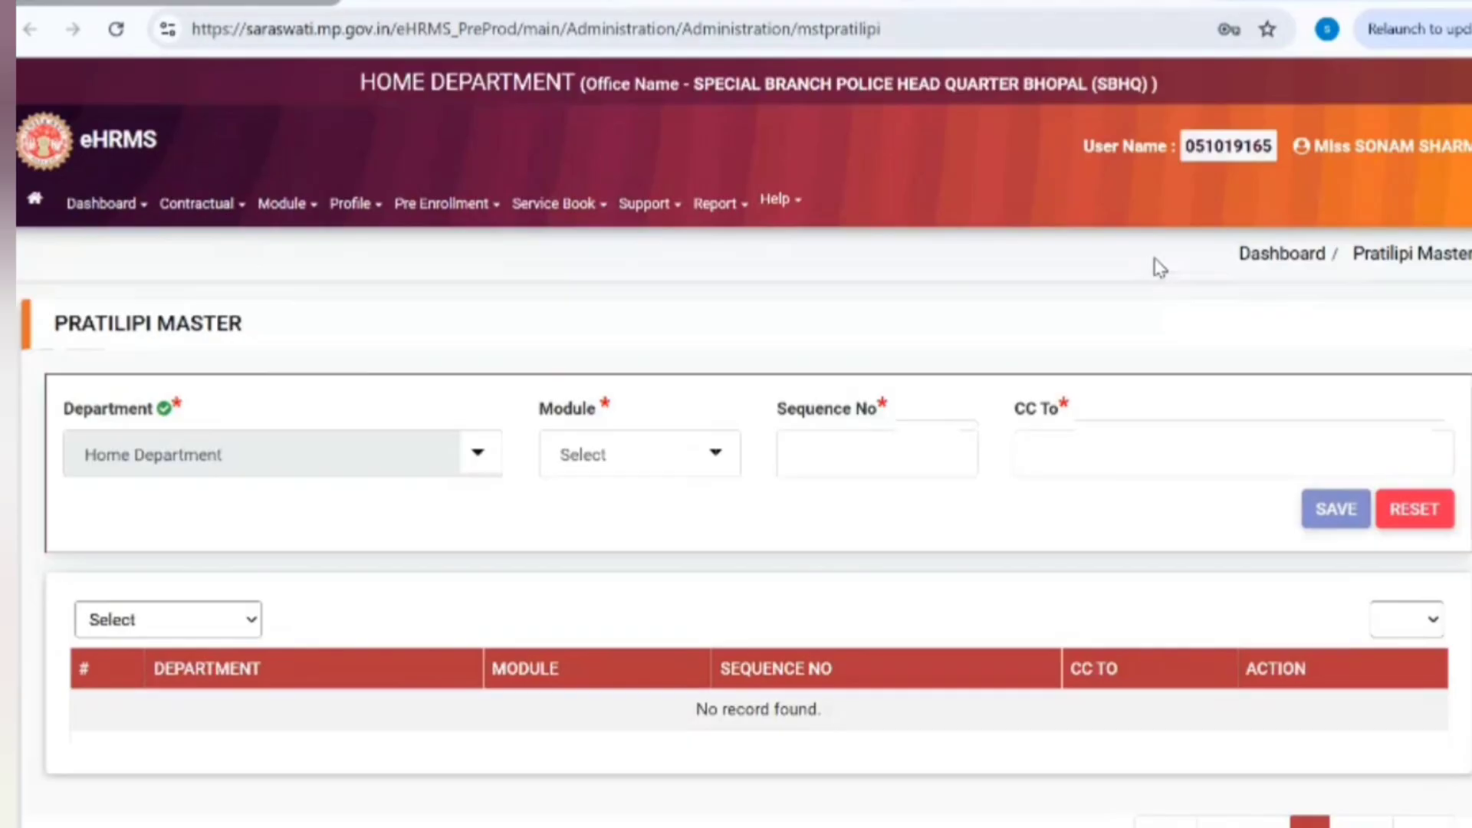
Step: Fill a Leave-module Pratilipi for head of Special Branch with sequence 11; saving hits a duplicate warning
left_click(585, 458)
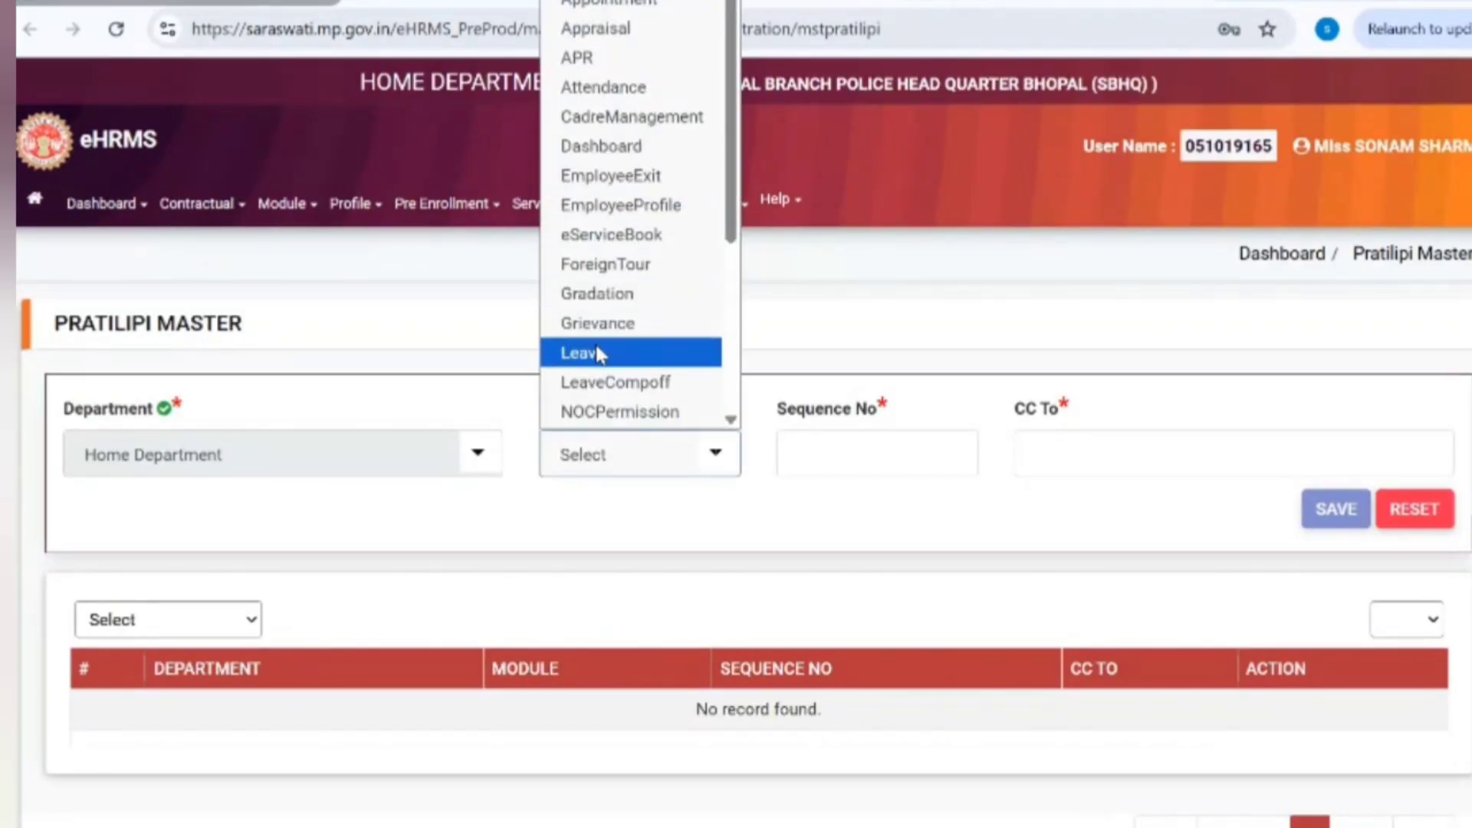
left_click(597, 355)
left_click(884, 458)
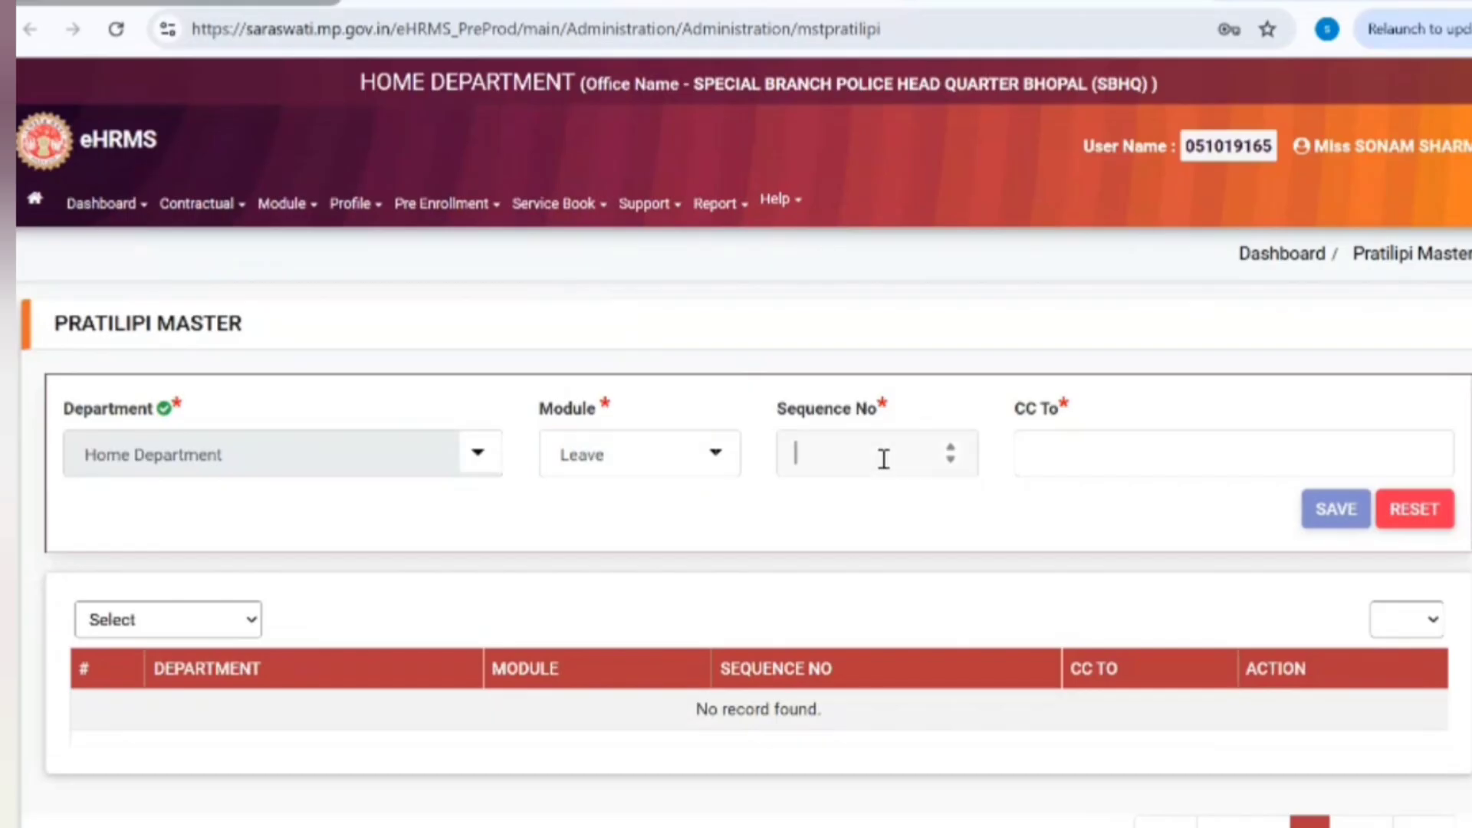
type("11")
left_click(1108, 461)
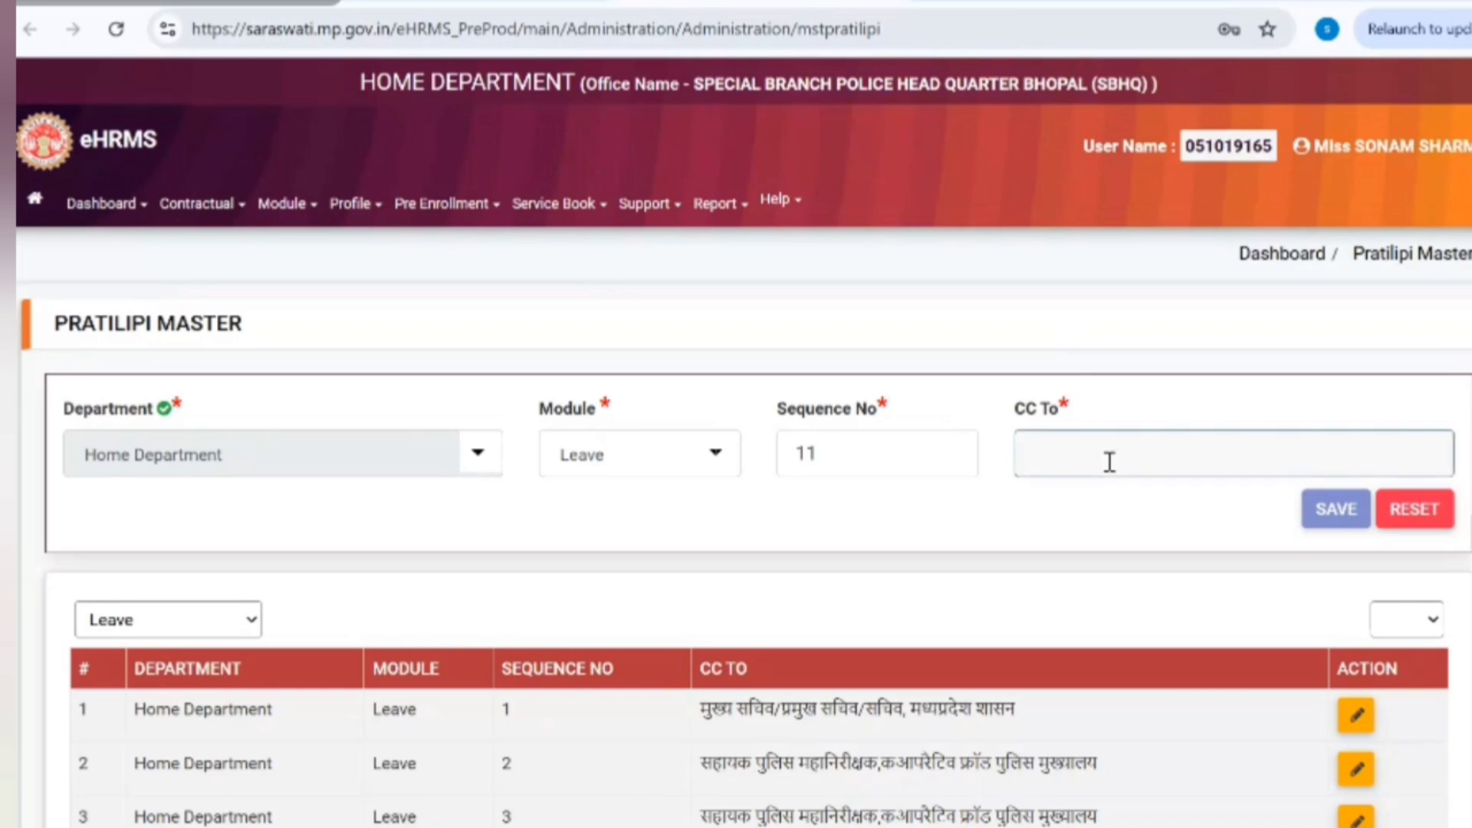
type("head ")
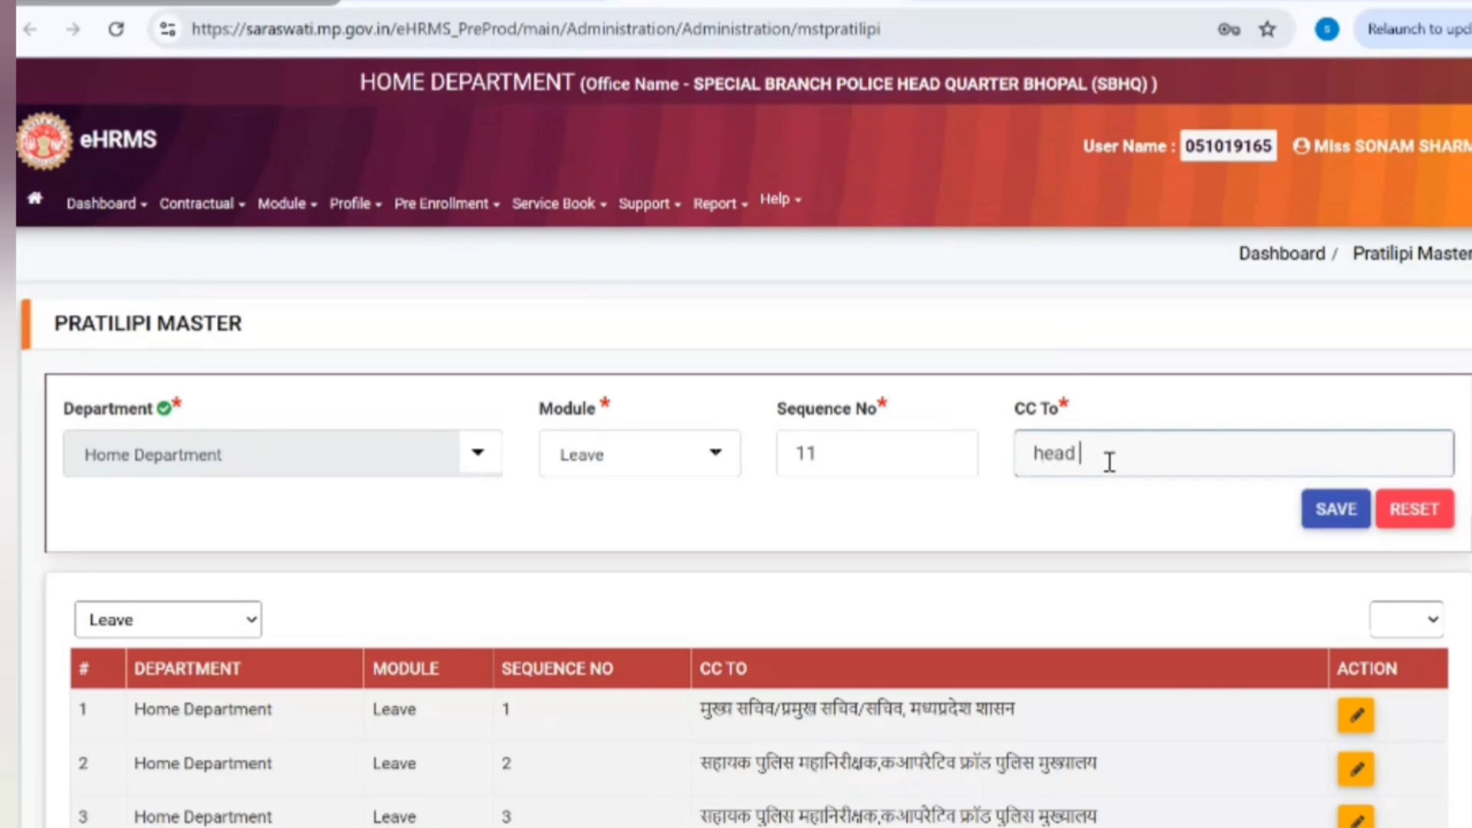
type("of")
key("ctrl+v")
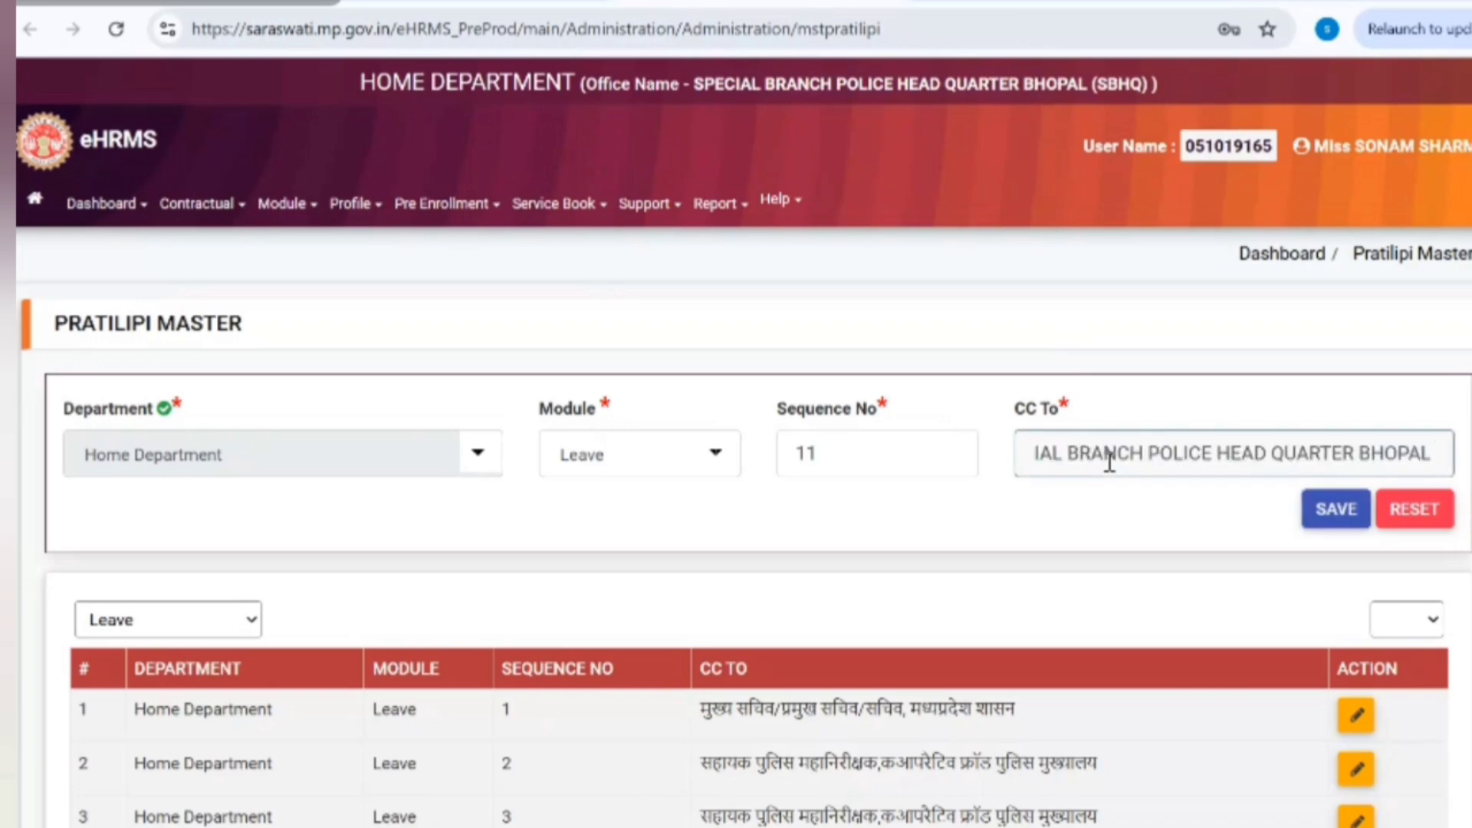
left_click(1335, 509)
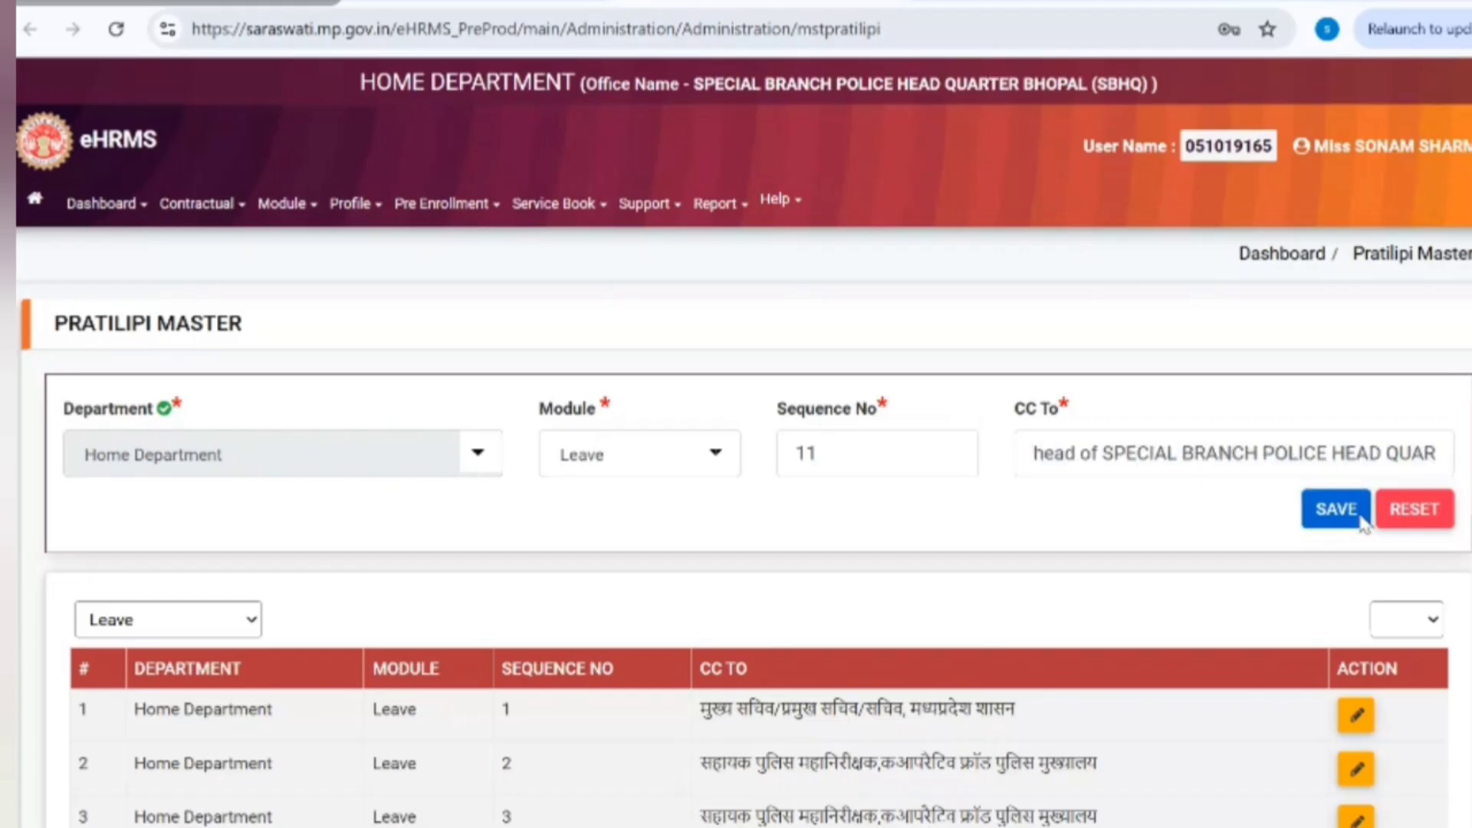
left_click(686, 606)
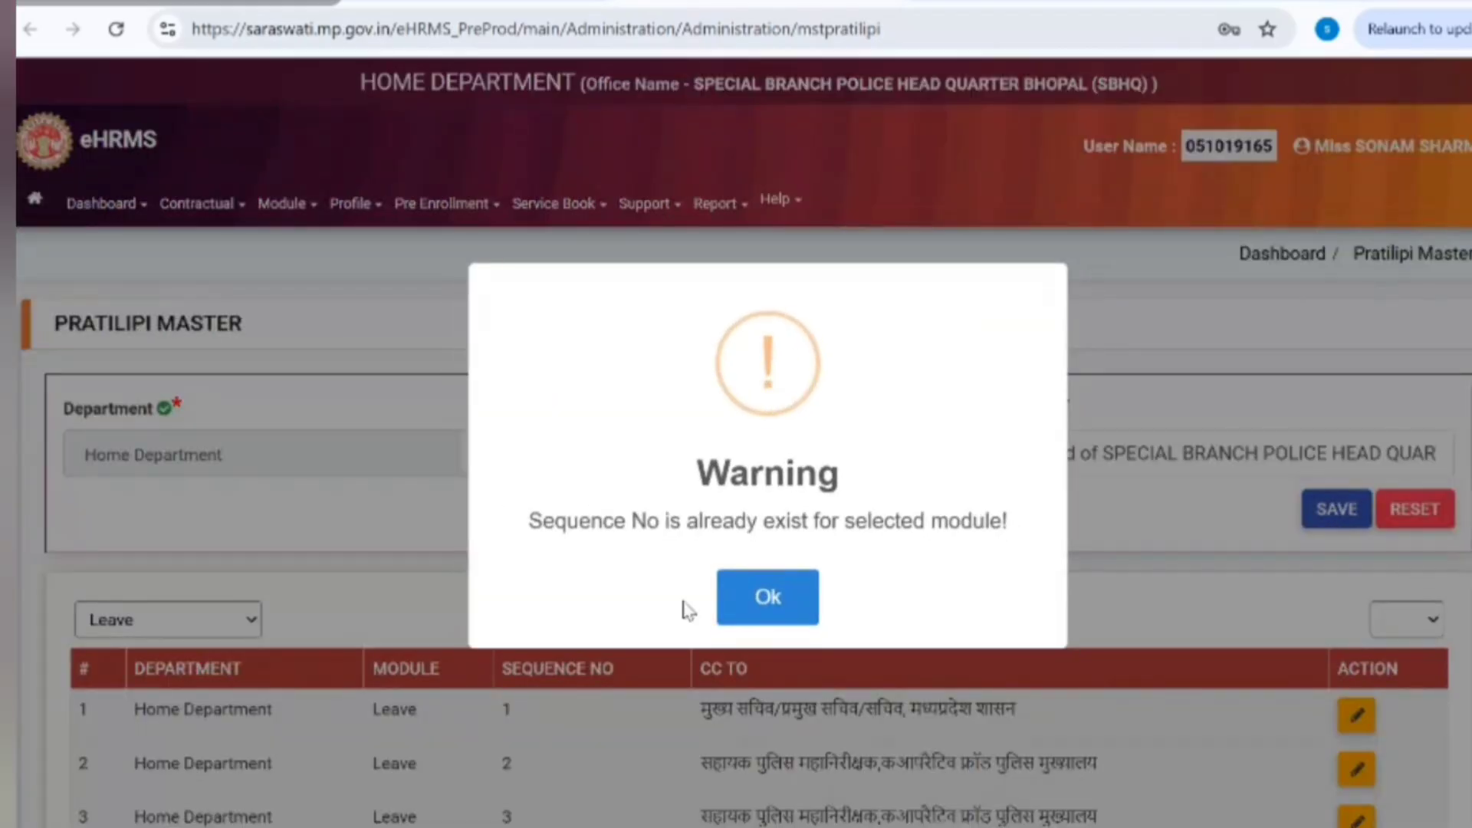
left_click(761, 610)
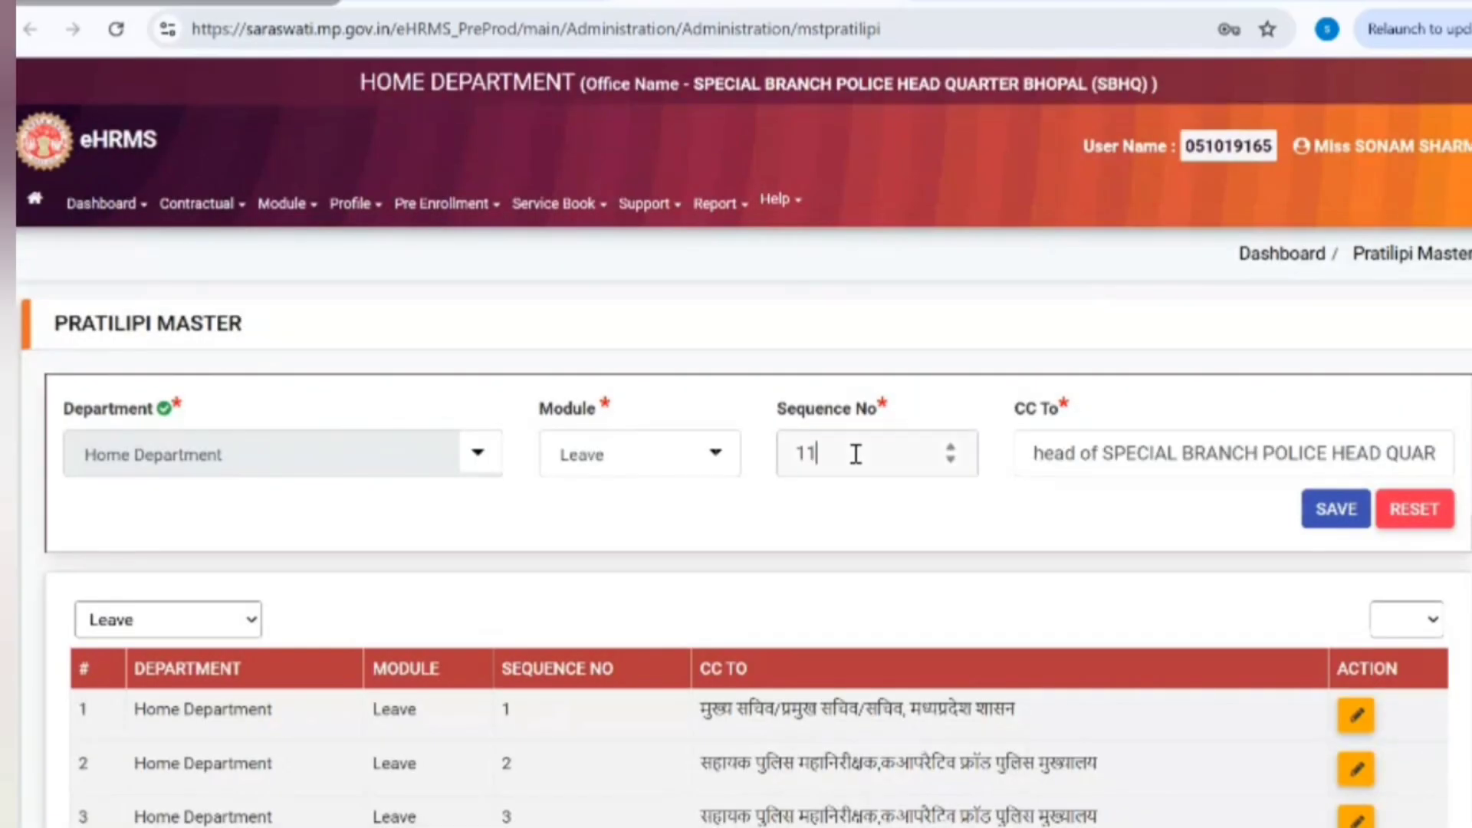
Step: Change the sequence number to 12 and save the Pratilipi entry successfully
double_click(855, 454)
type("12")
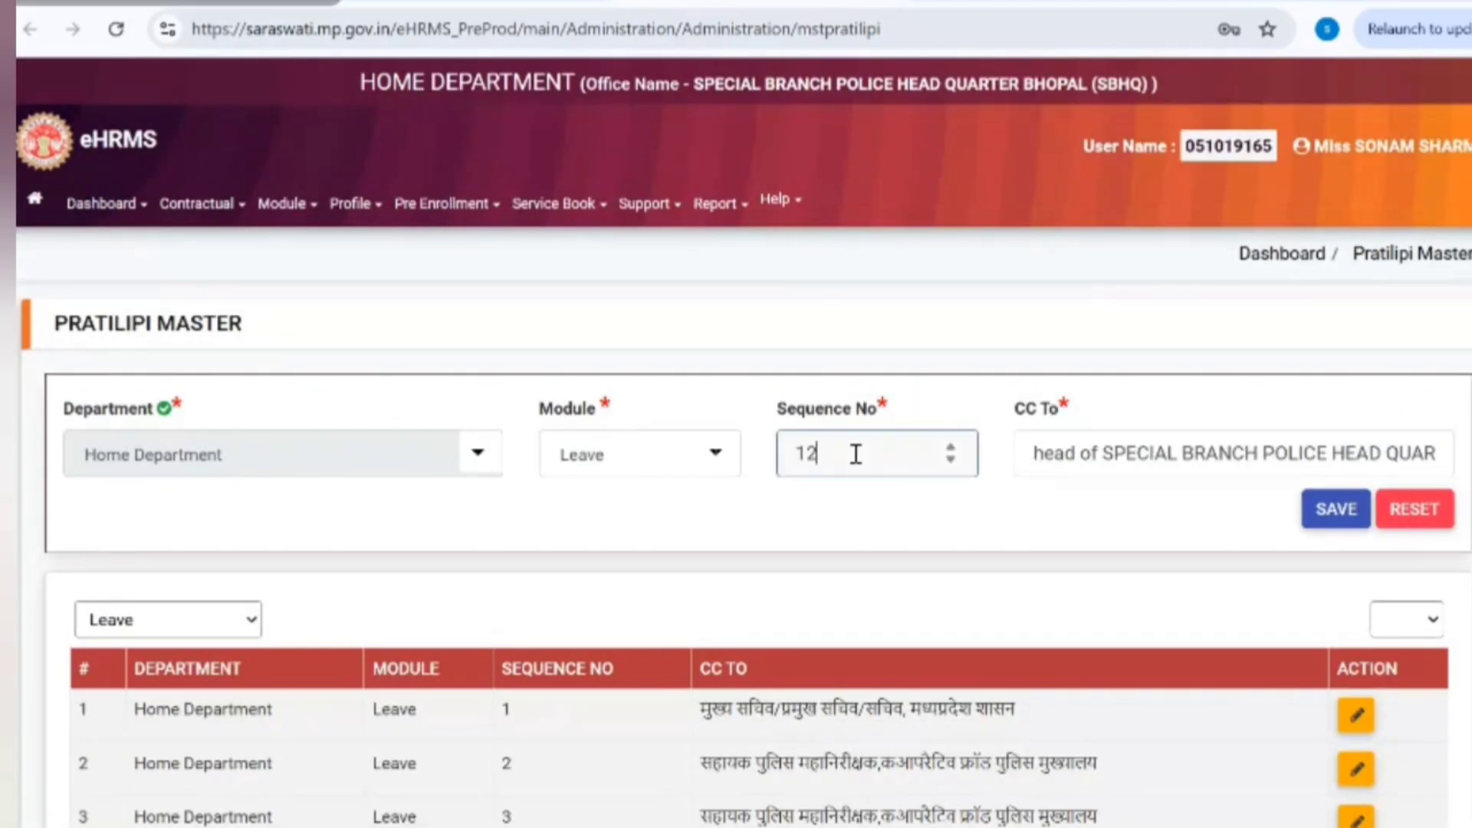
left_click(1336, 510)
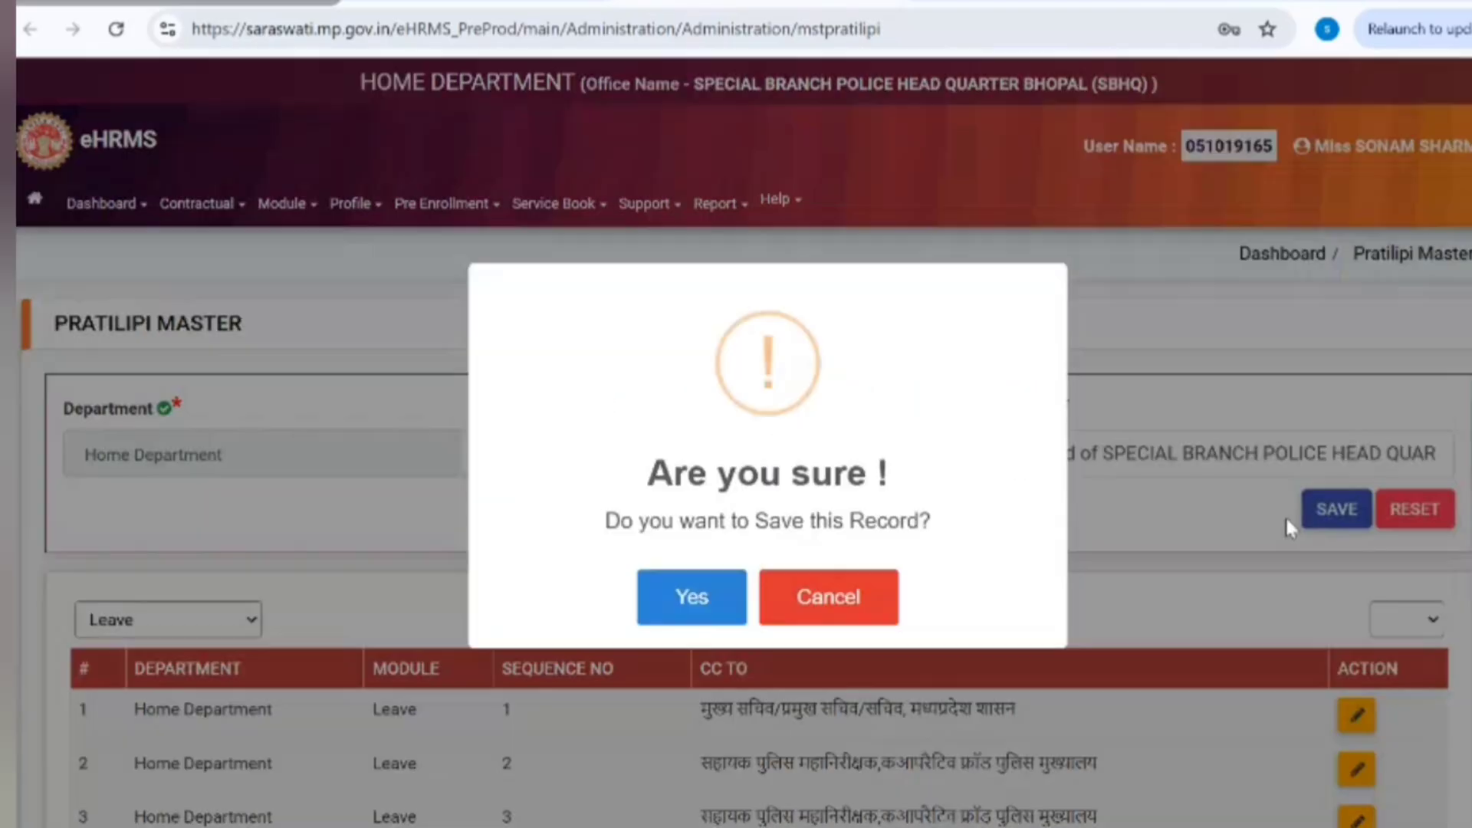
left_click(734, 605)
left_click(759, 599)
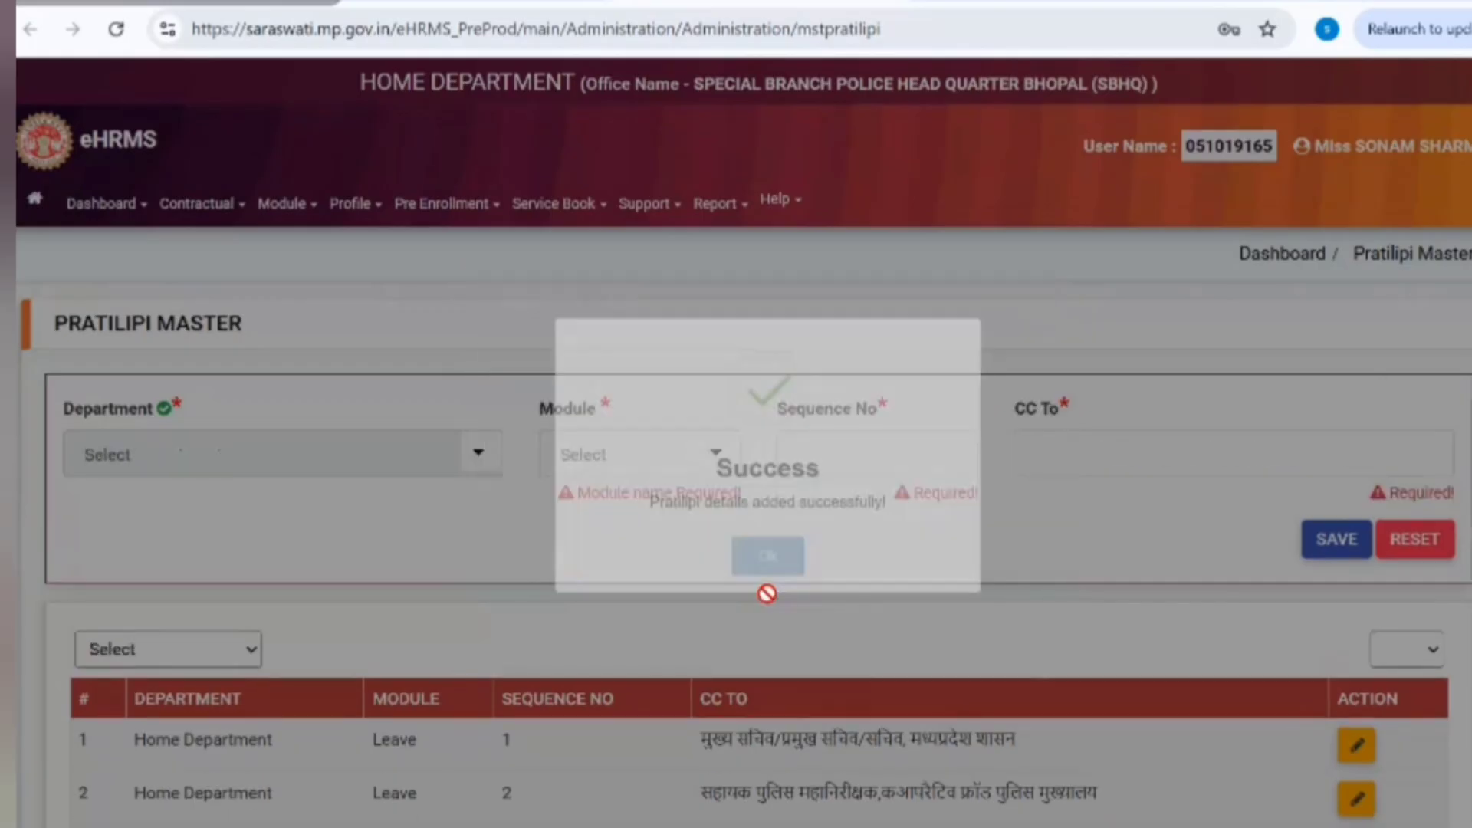
scroll(774, 239, "down", 3)
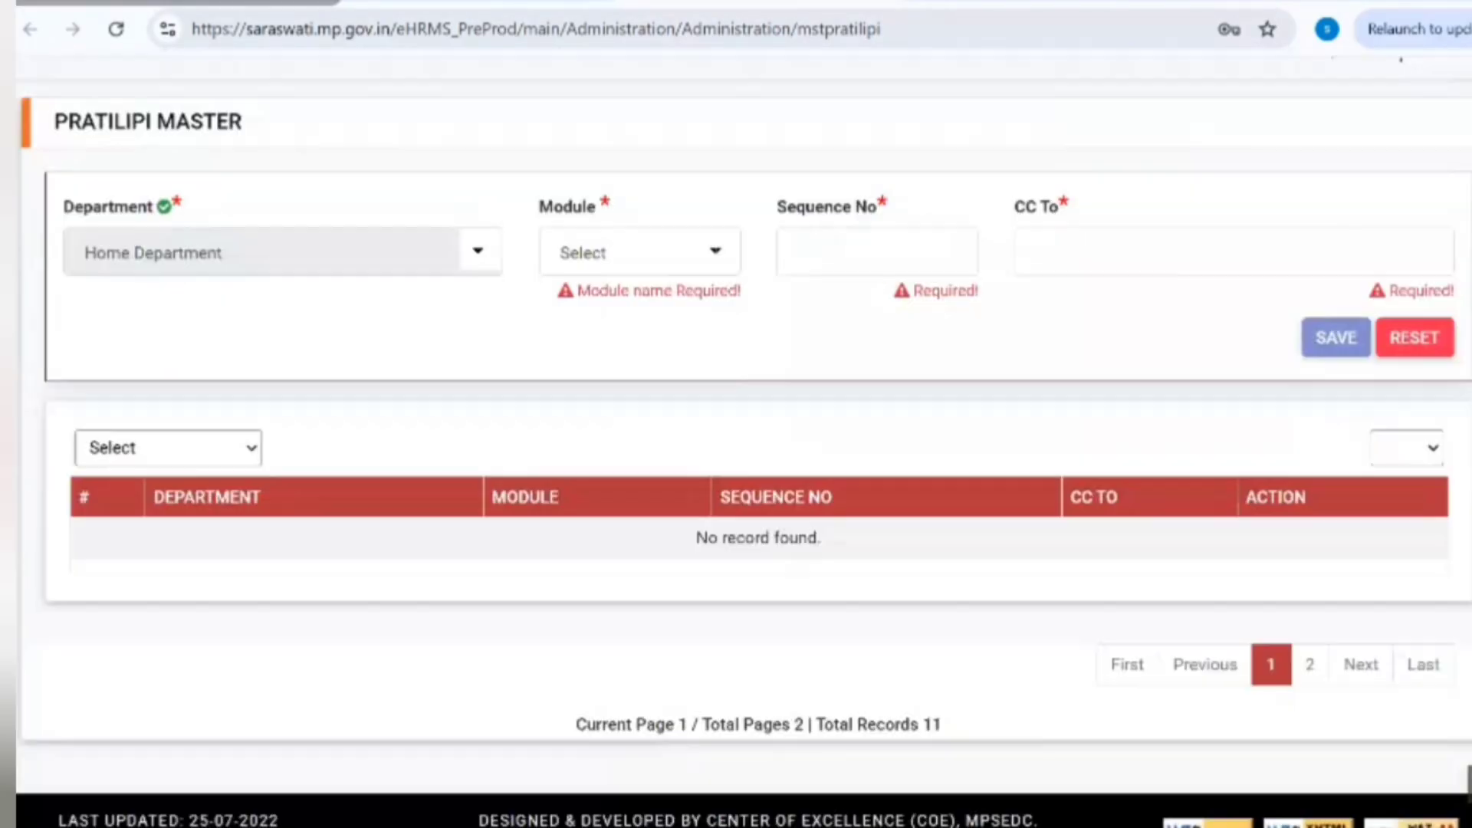
scroll(774, 239, "up", 3)
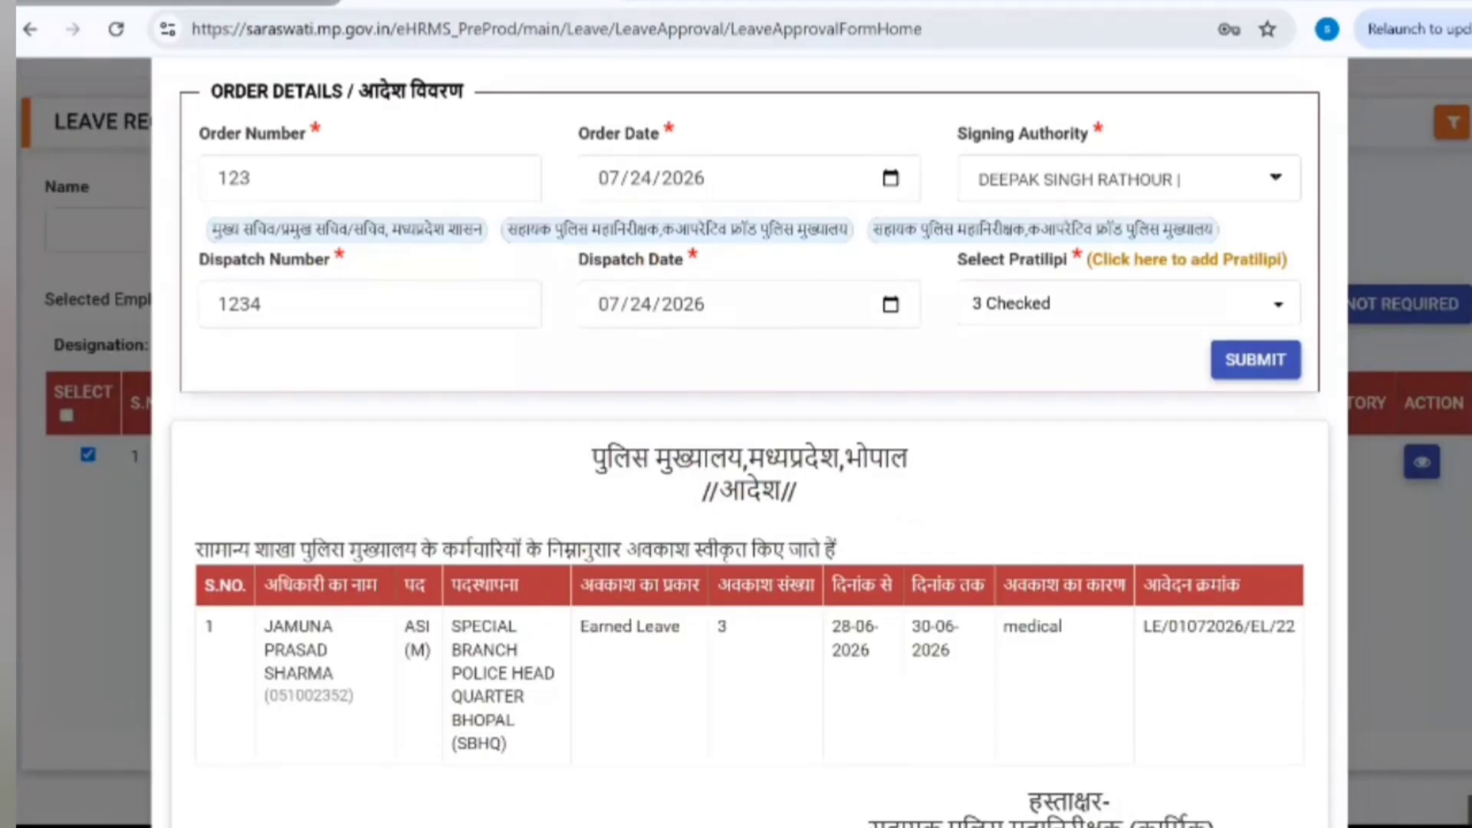
Step: Add the Special Branch head as a Pratilipi recipient, then check the order's copy list and signature block
left_click(1214, 319)
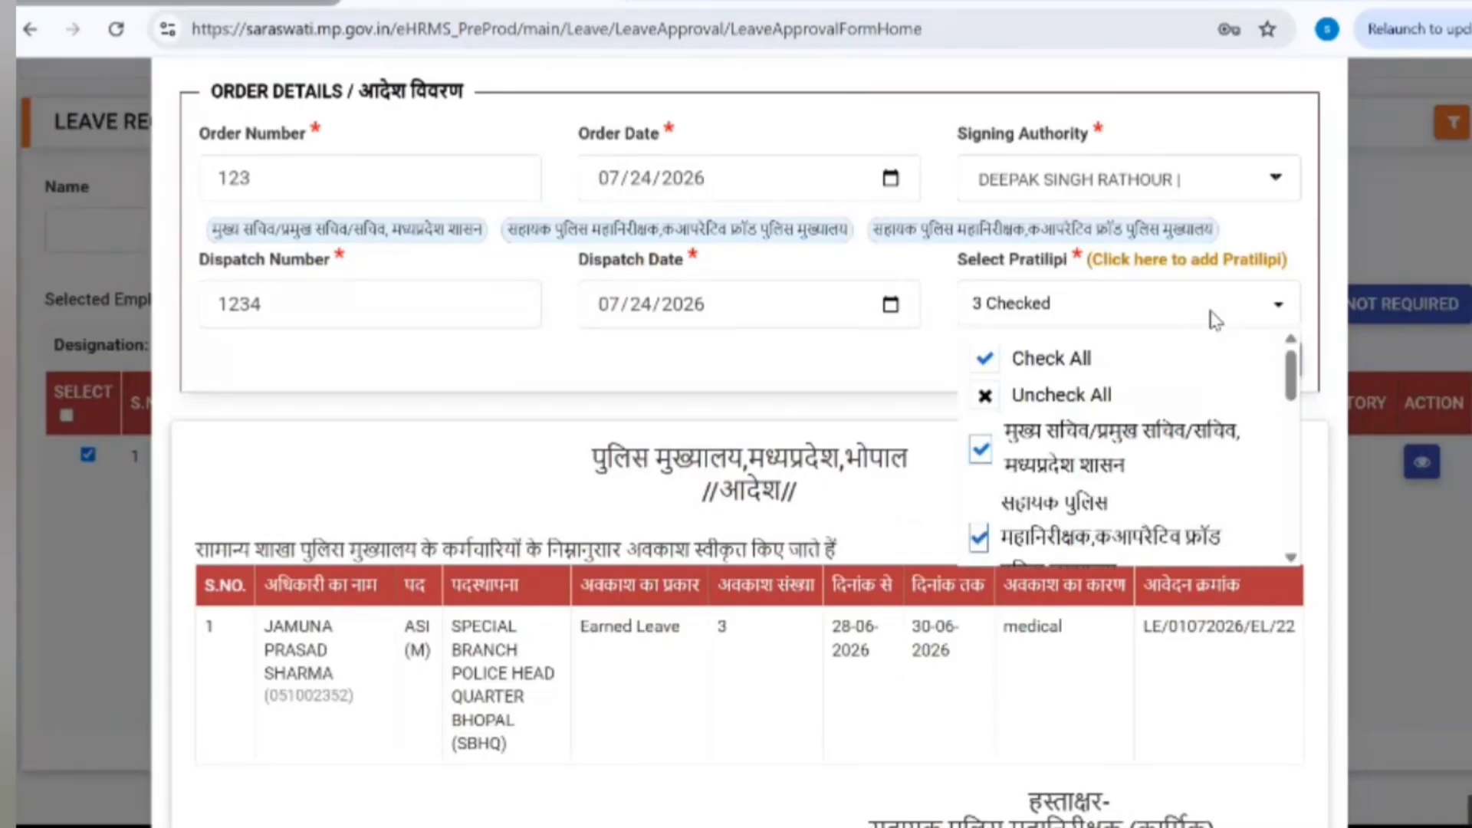
left_click(1214, 320)
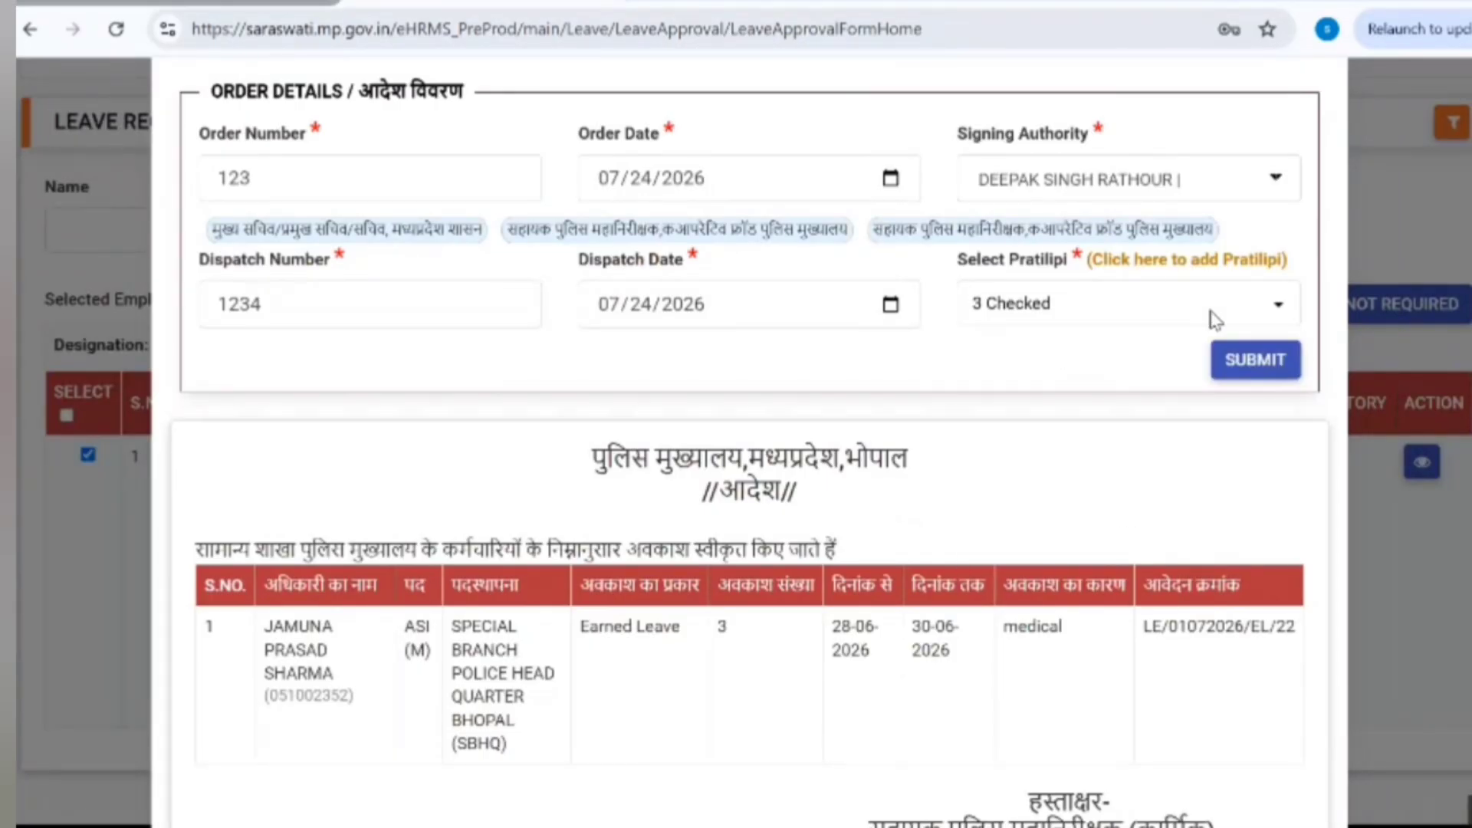
left_click(1214, 320)
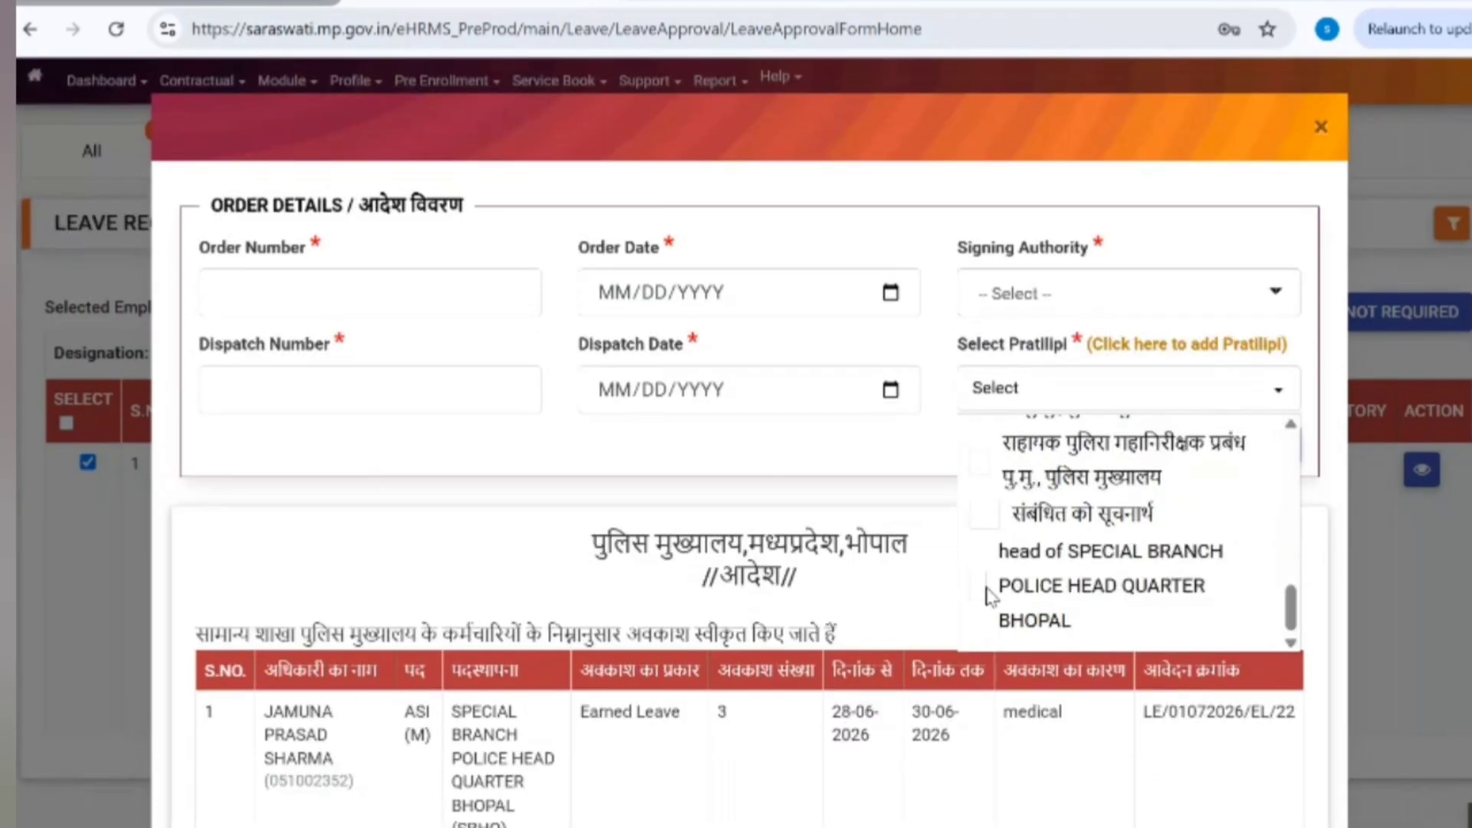
left_click(1001, 589)
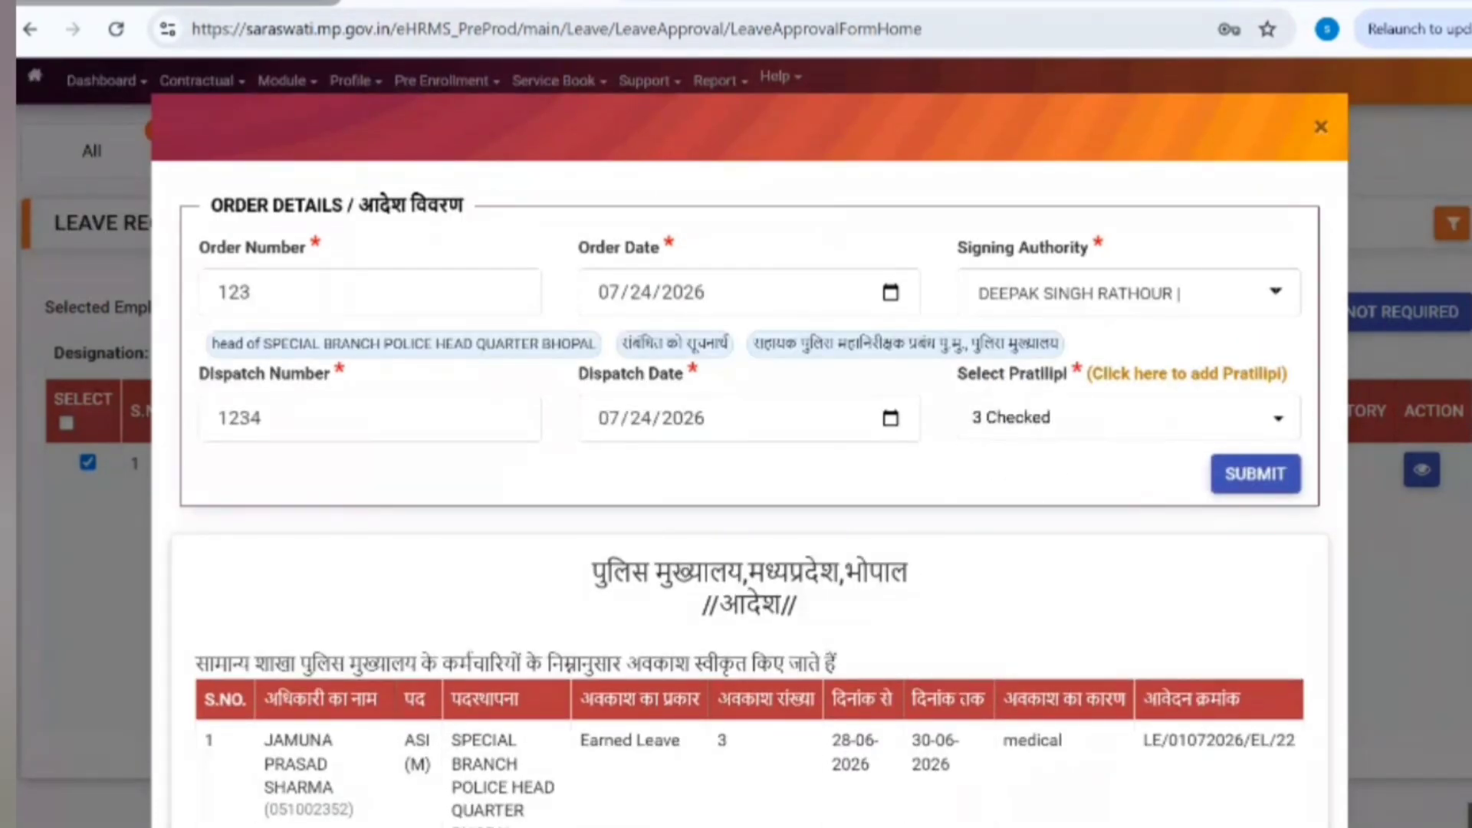
scroll(749, 460, "down", 3)
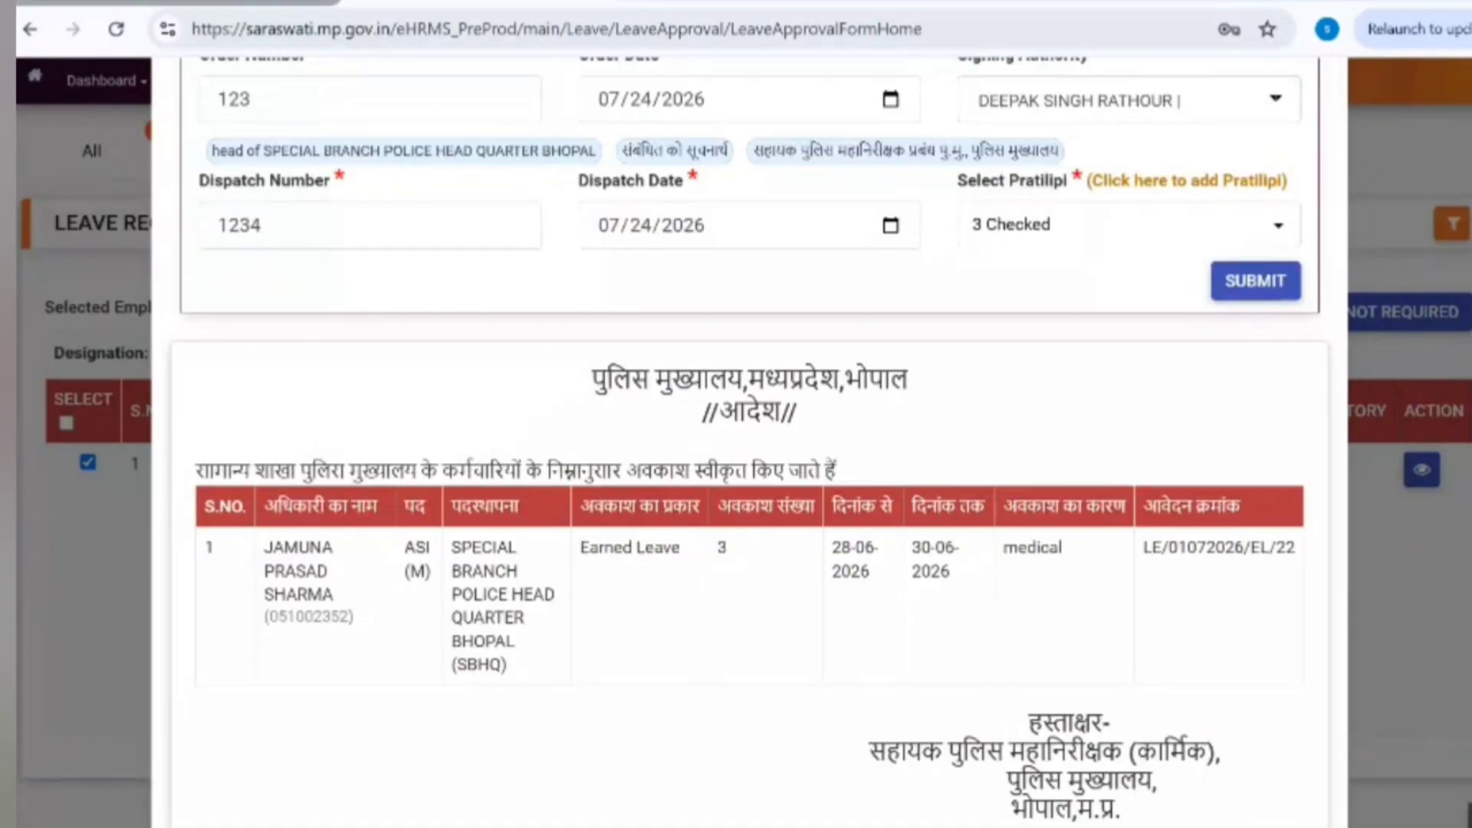
scroll(534, 580, "down", 7)
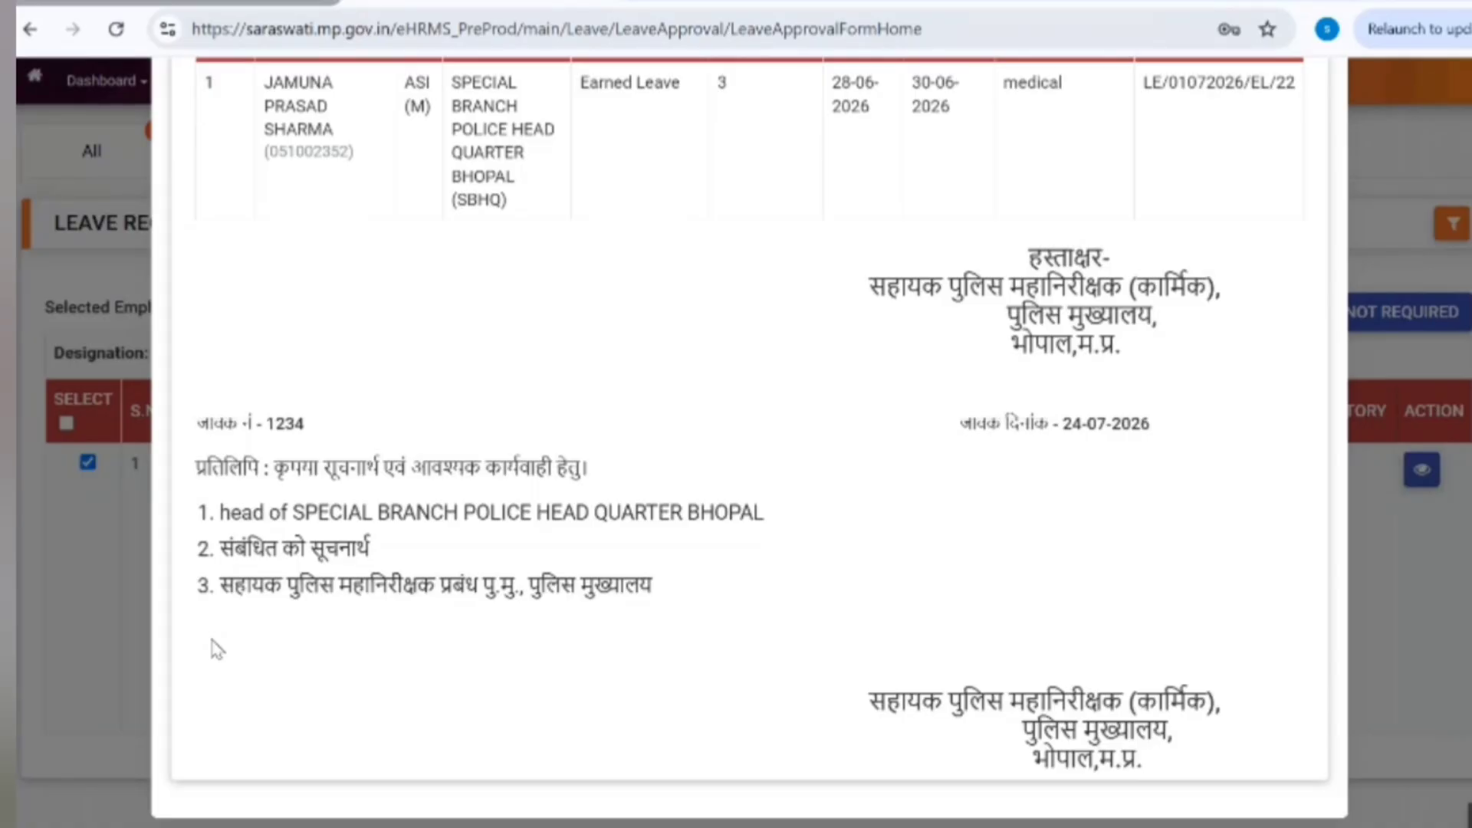
scroll(217, 650, "up", 7)
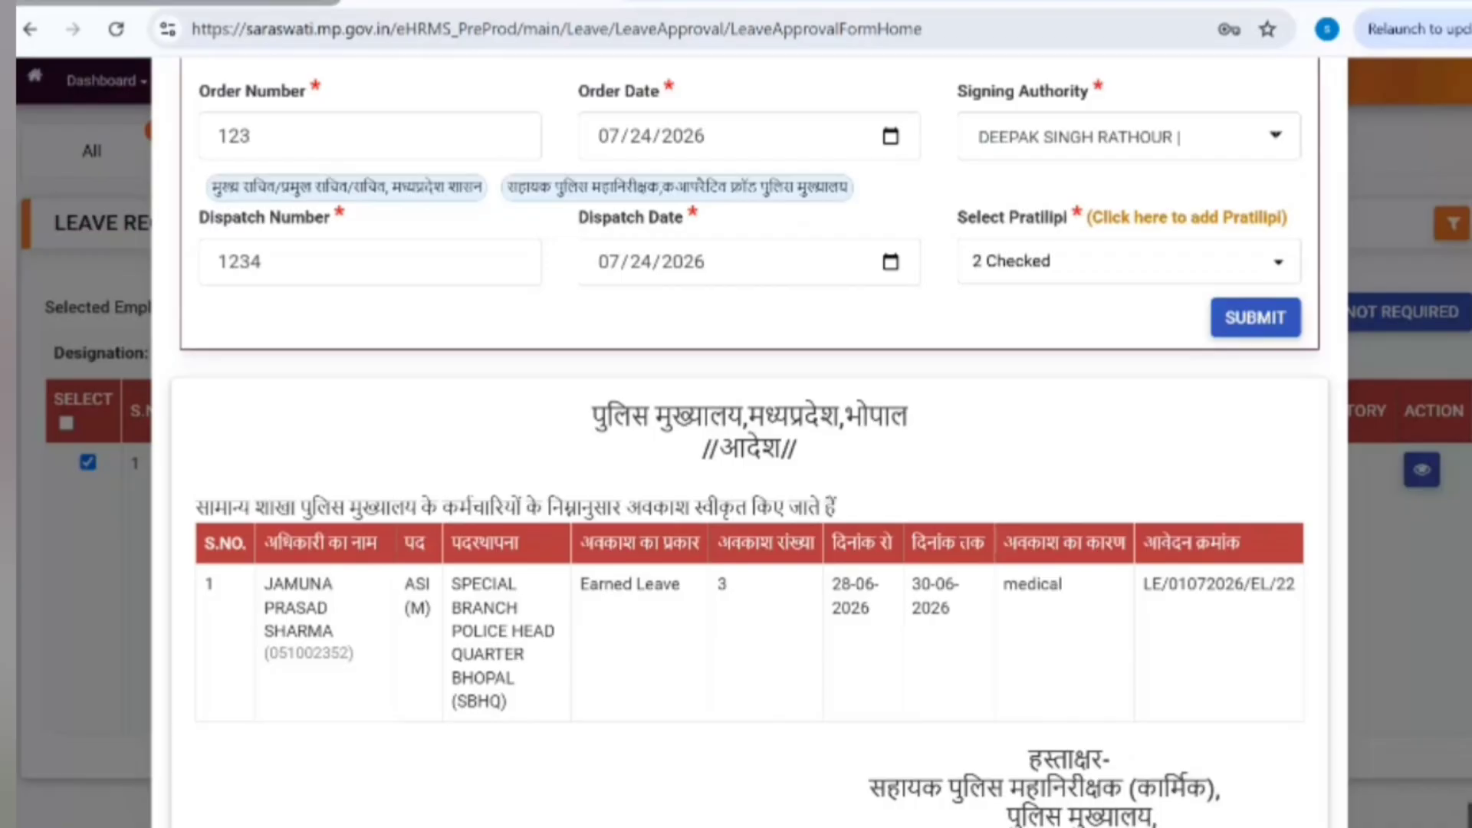
Step: Submit the leave order, confirm saving it with Yes, and view the pending-orders list
left_click(1250, 319)
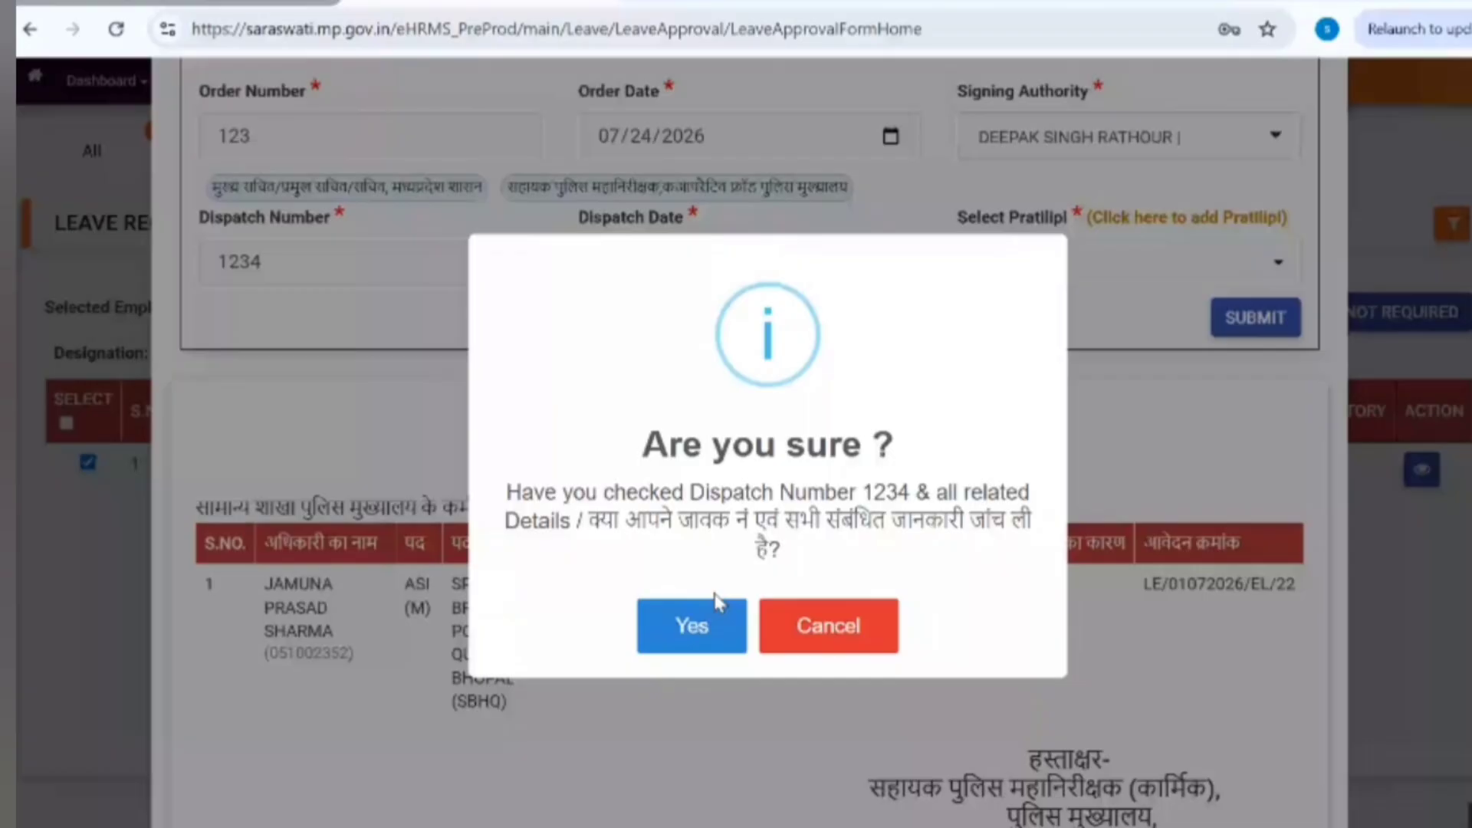
left_click(681, 620)
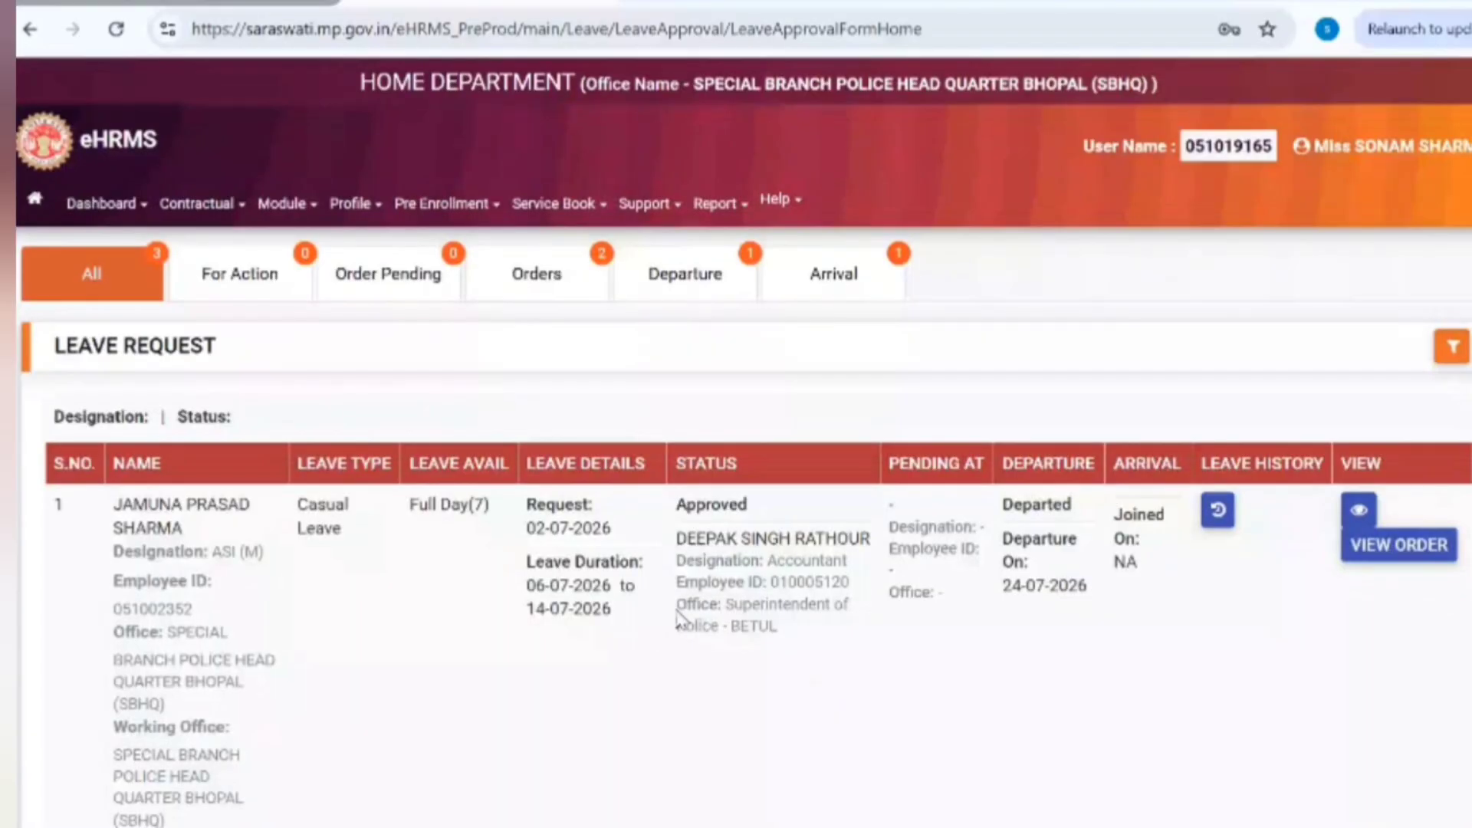
left_click(386, 280)
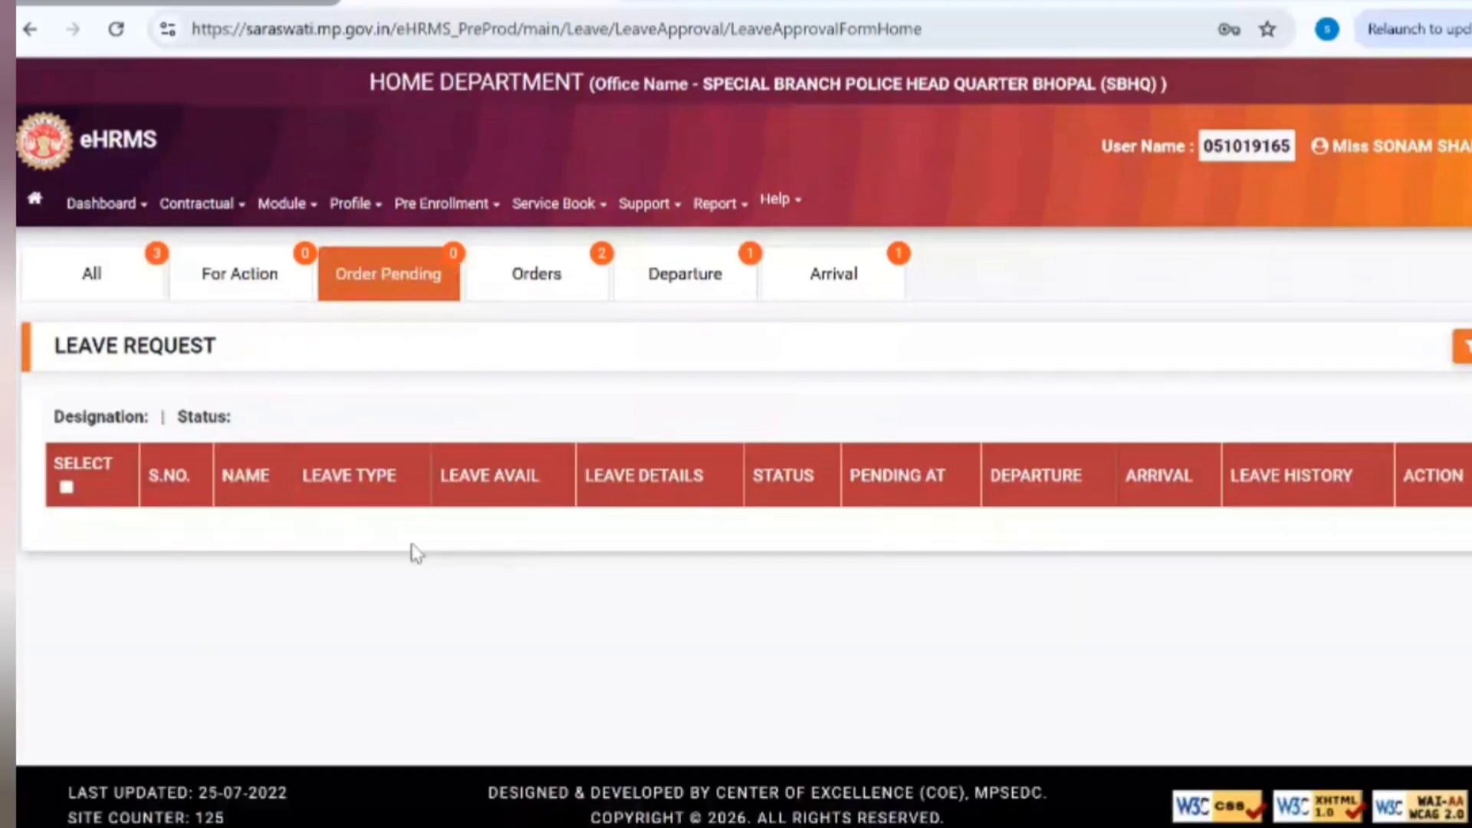
Step: Switch between the Orders and All leave request lists, then open the signed-in account's profile dropdown
left_click(556, 274)
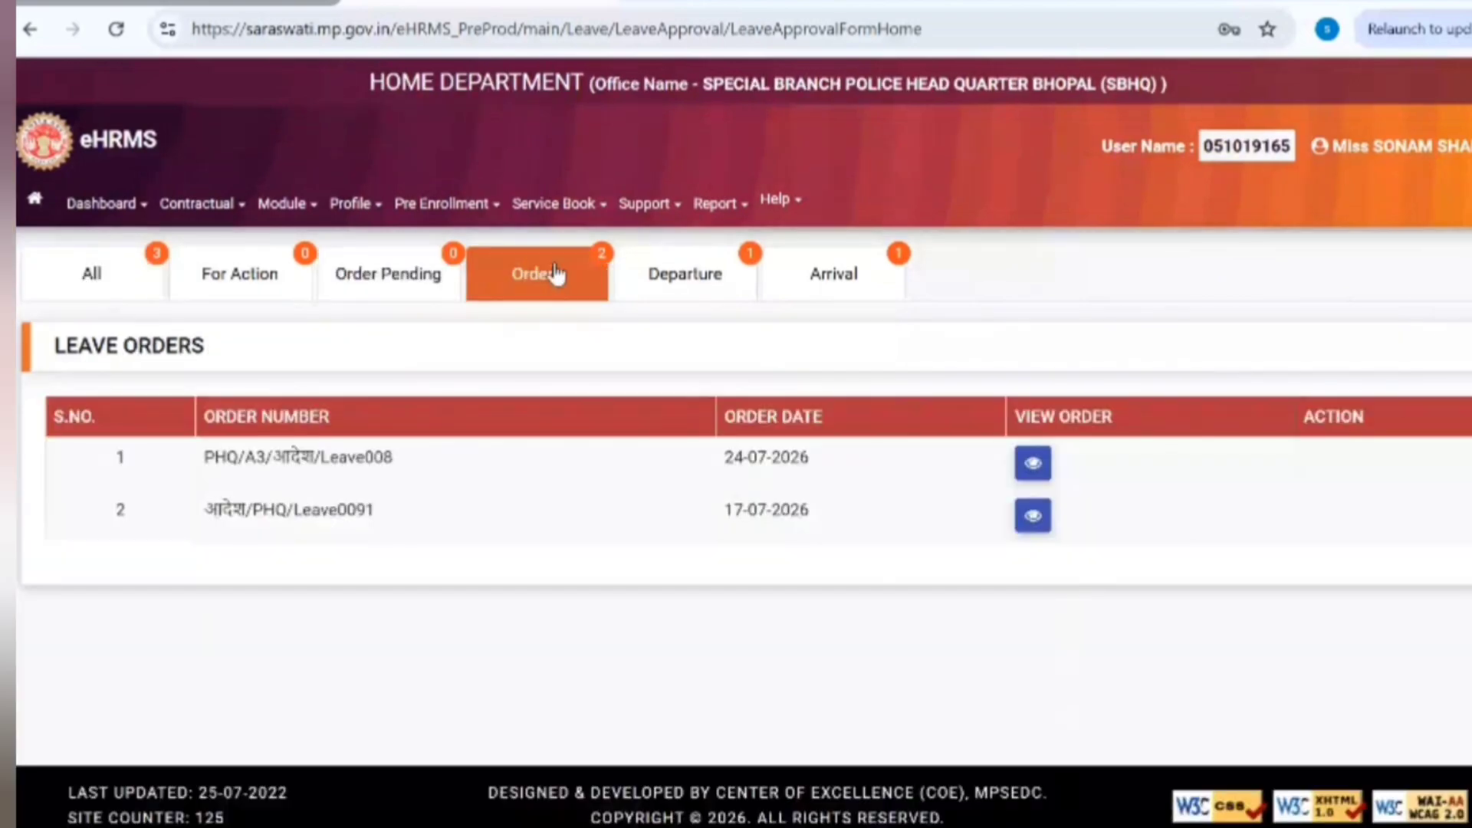
left_click(132, 294)
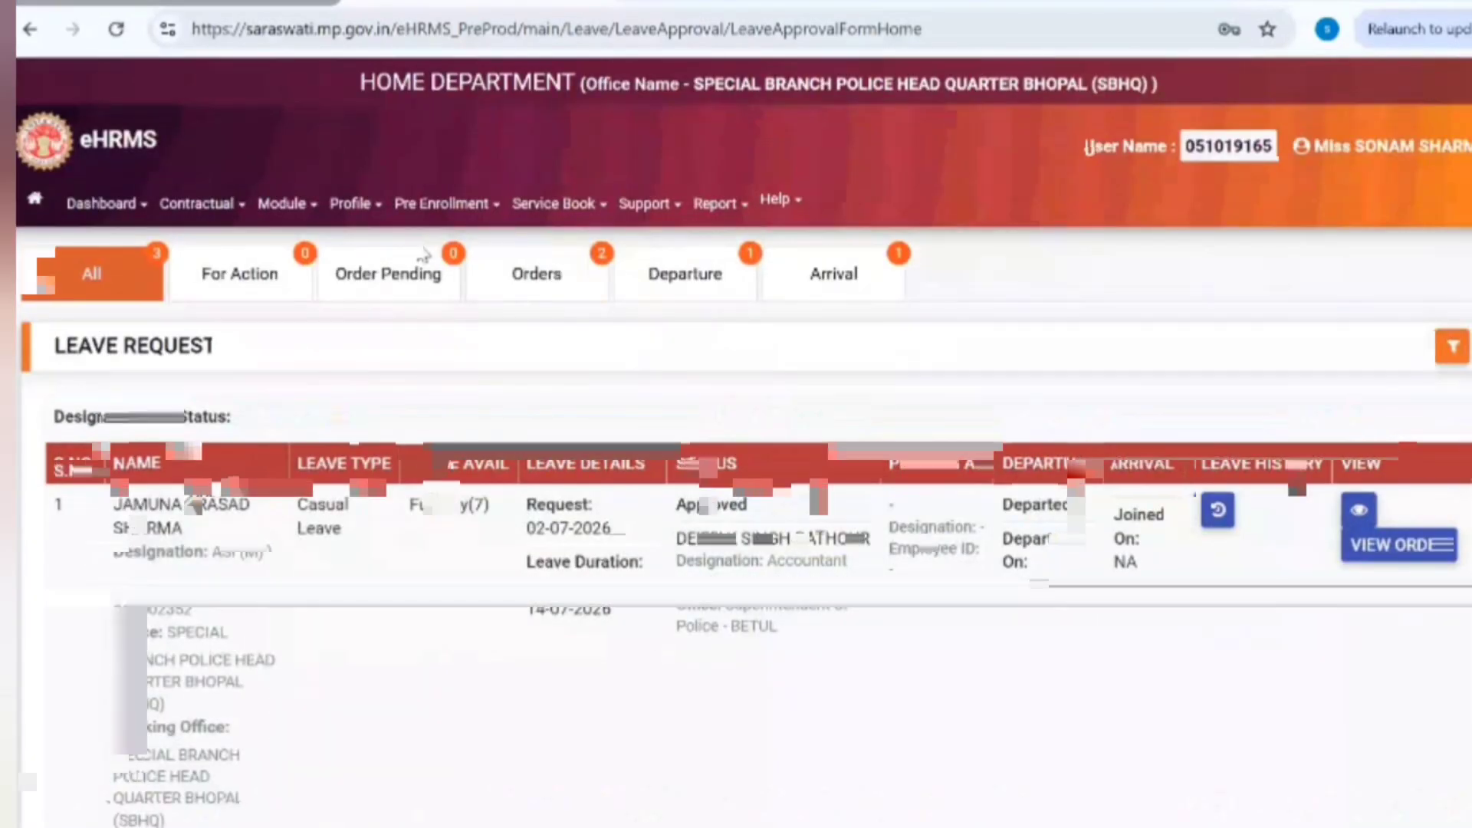
left_click(537, 273)
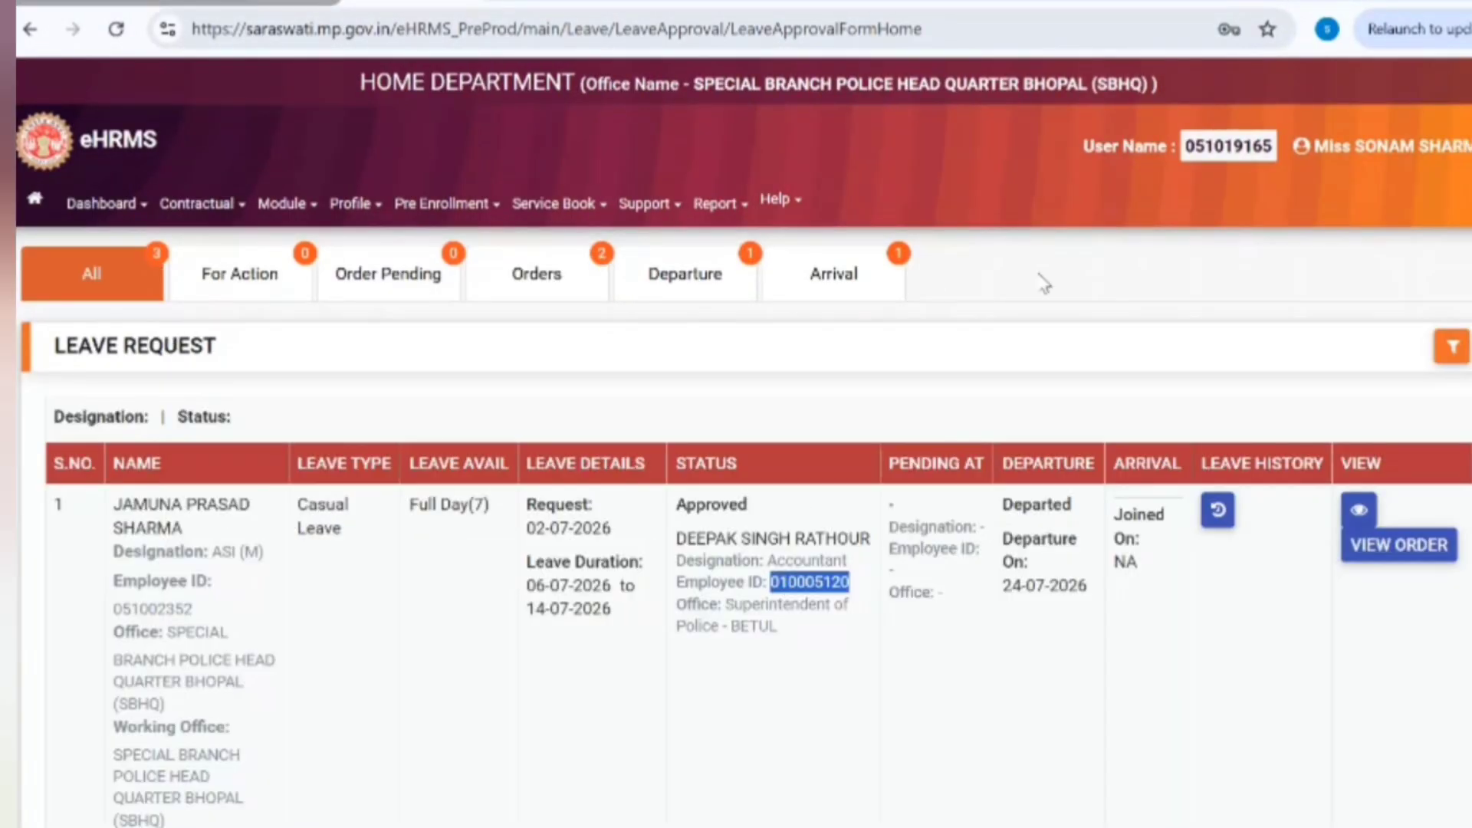
left_click(1388, 146)
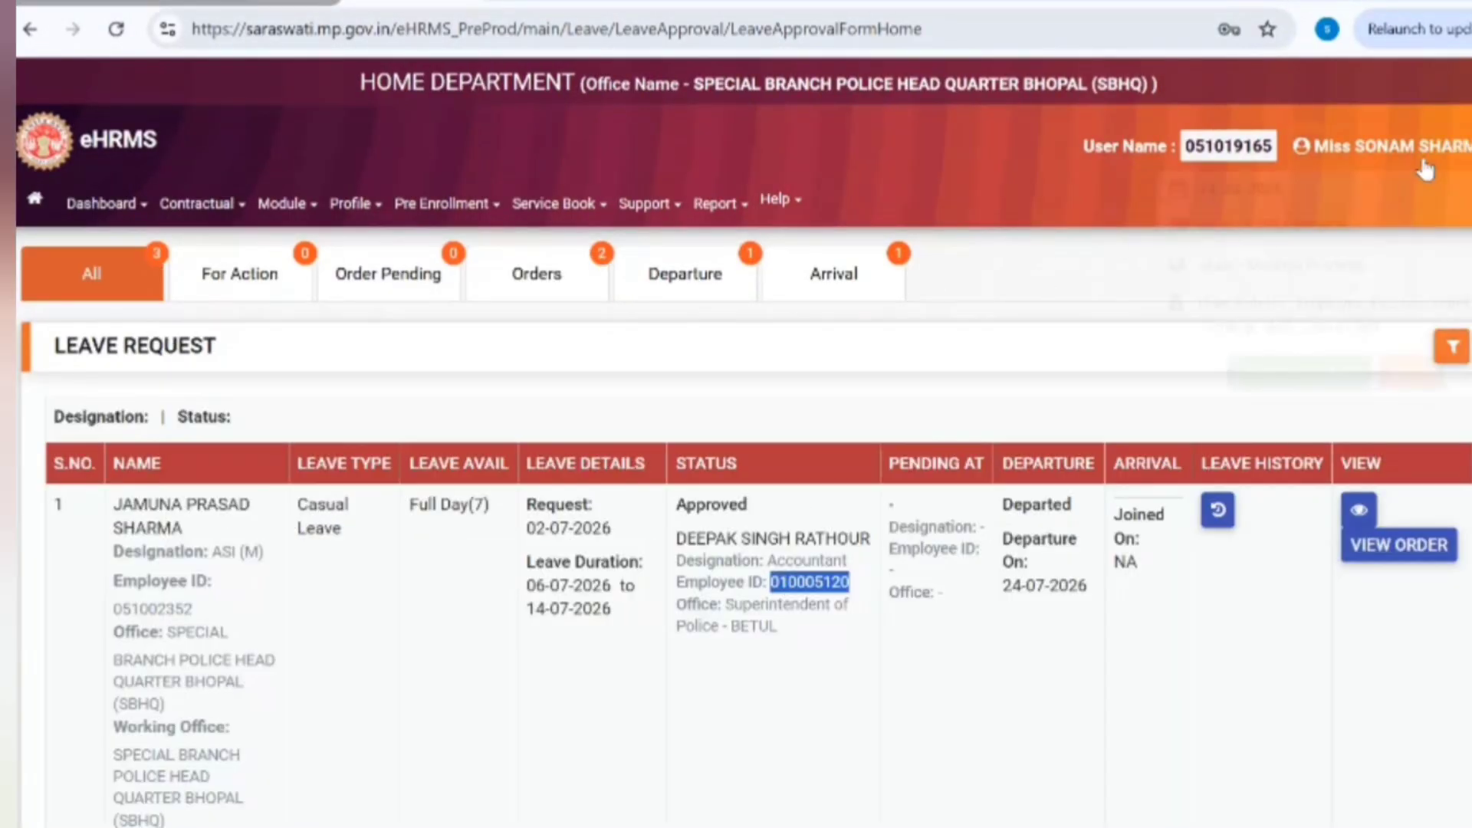
Step: Log out of the clerk's account and sign in with the approving officer's username
left_click(1413, 381)
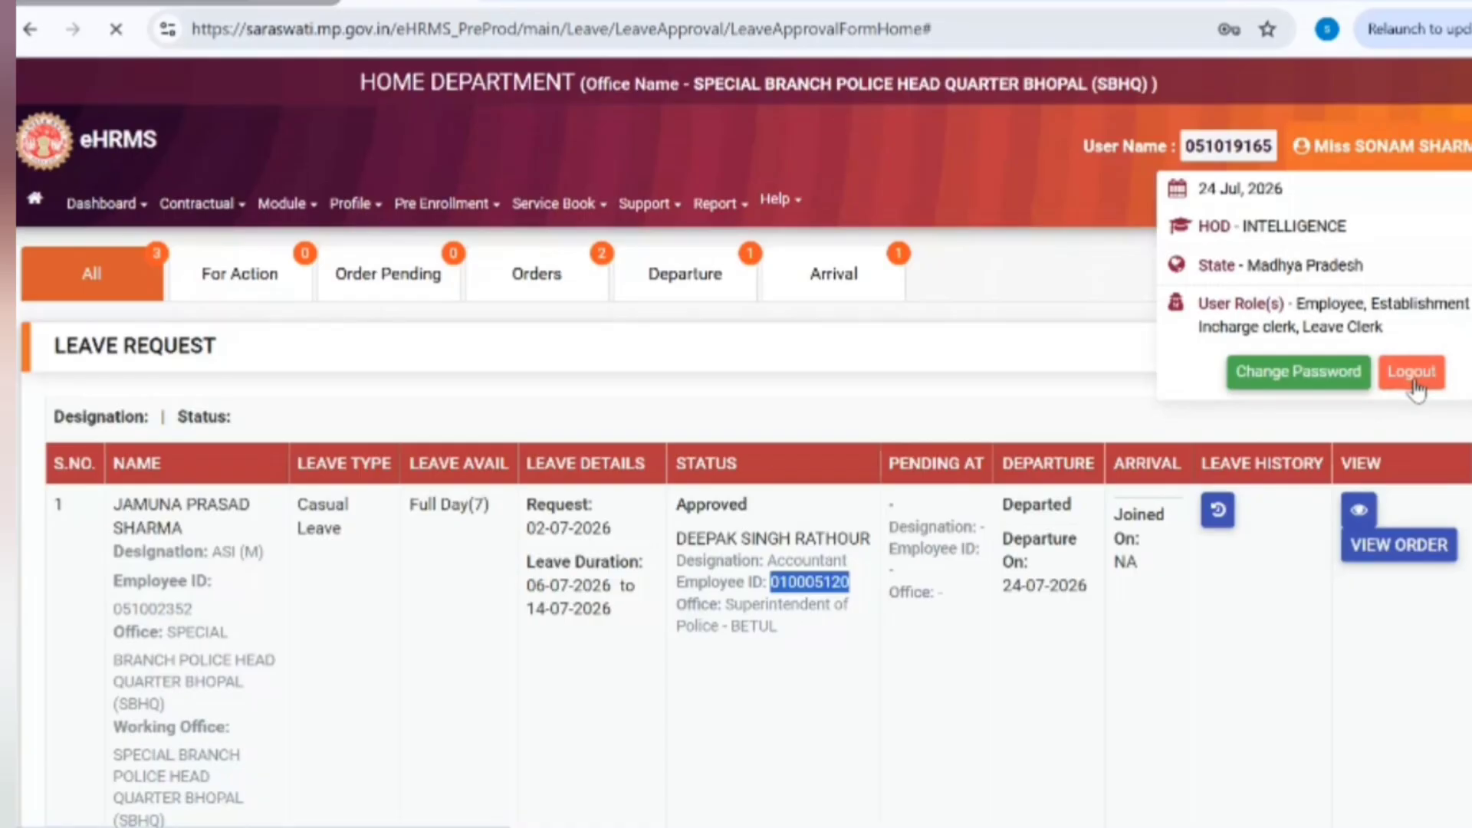
mouse_move(1123, 153)
left_click(1122, 299)
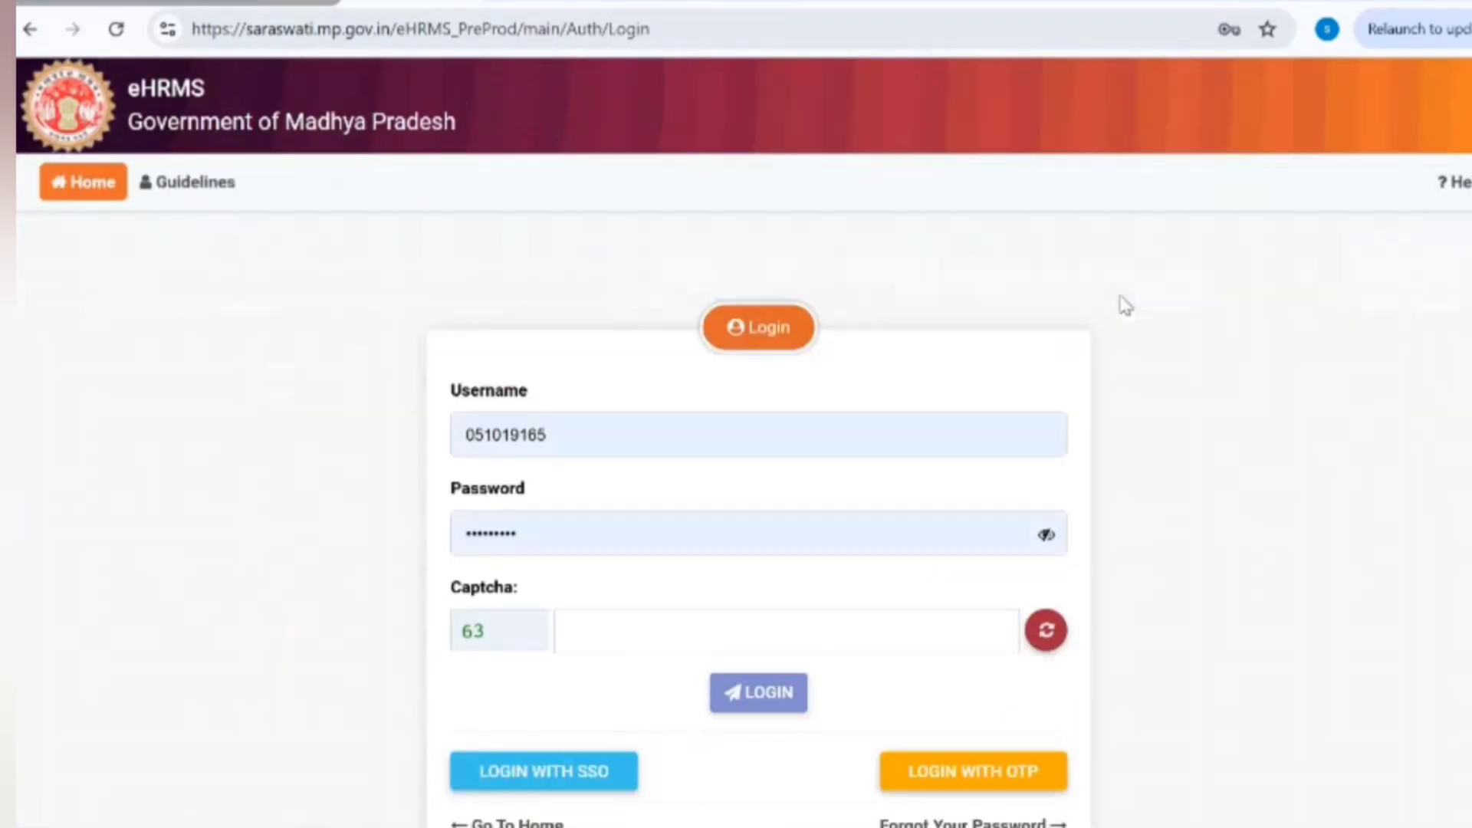
left_click(875, 419)
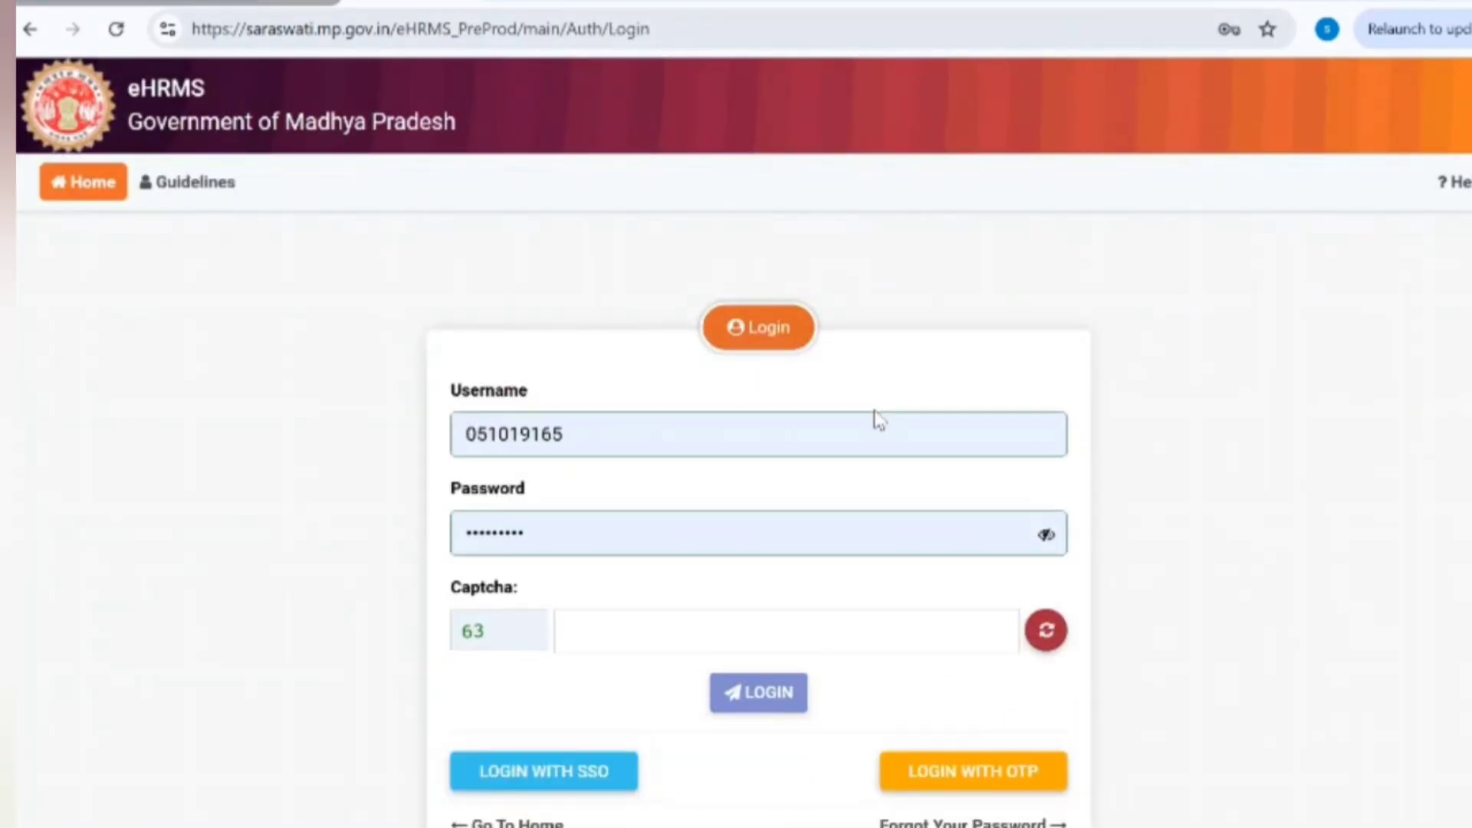
double_click(851, 439)
key("ctrl+v")
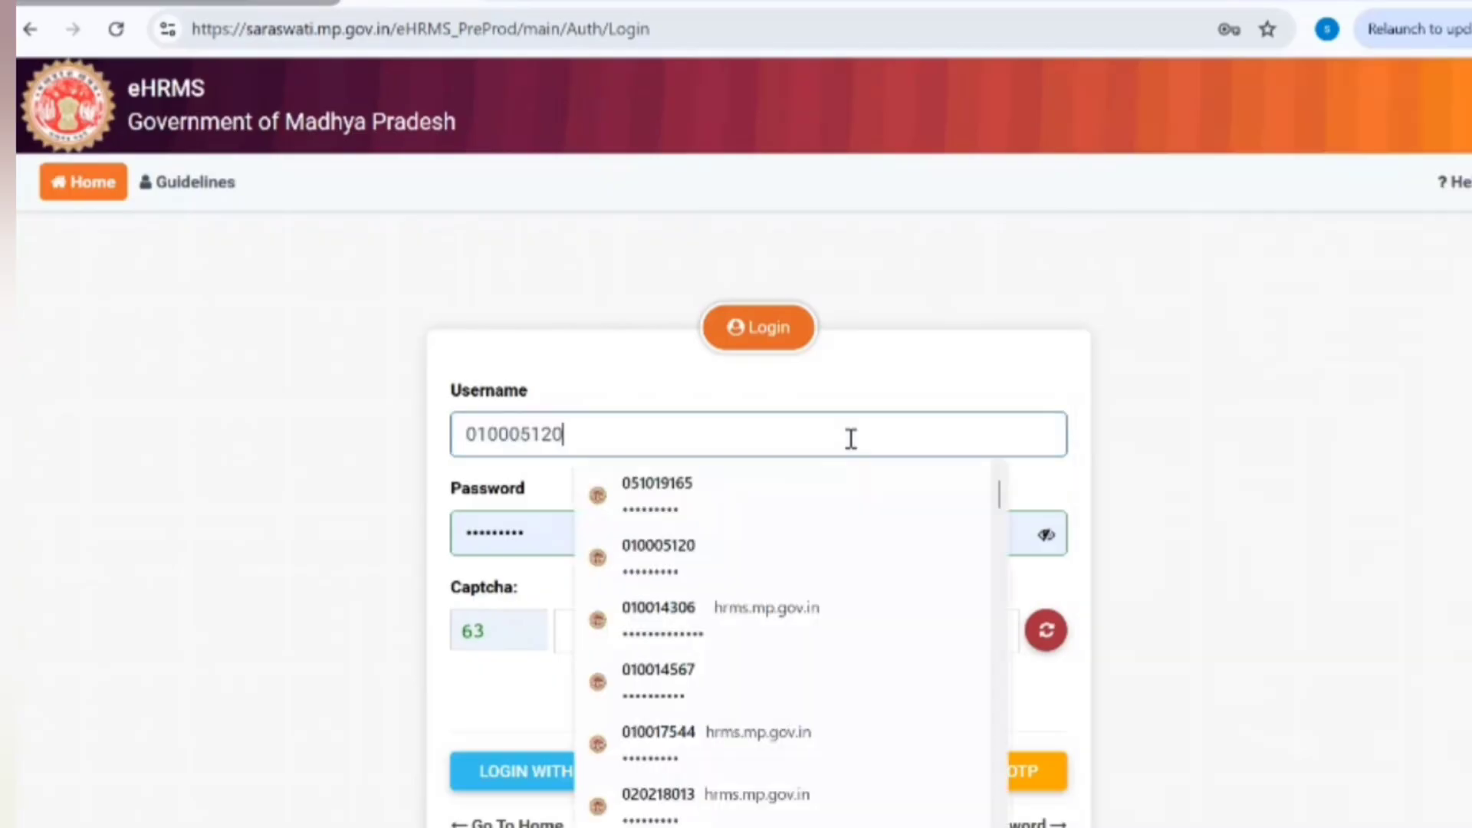
Step: Open Leave Decision and its Orders tab to find order 123 awaiting e-signature
left_click(743, 519)
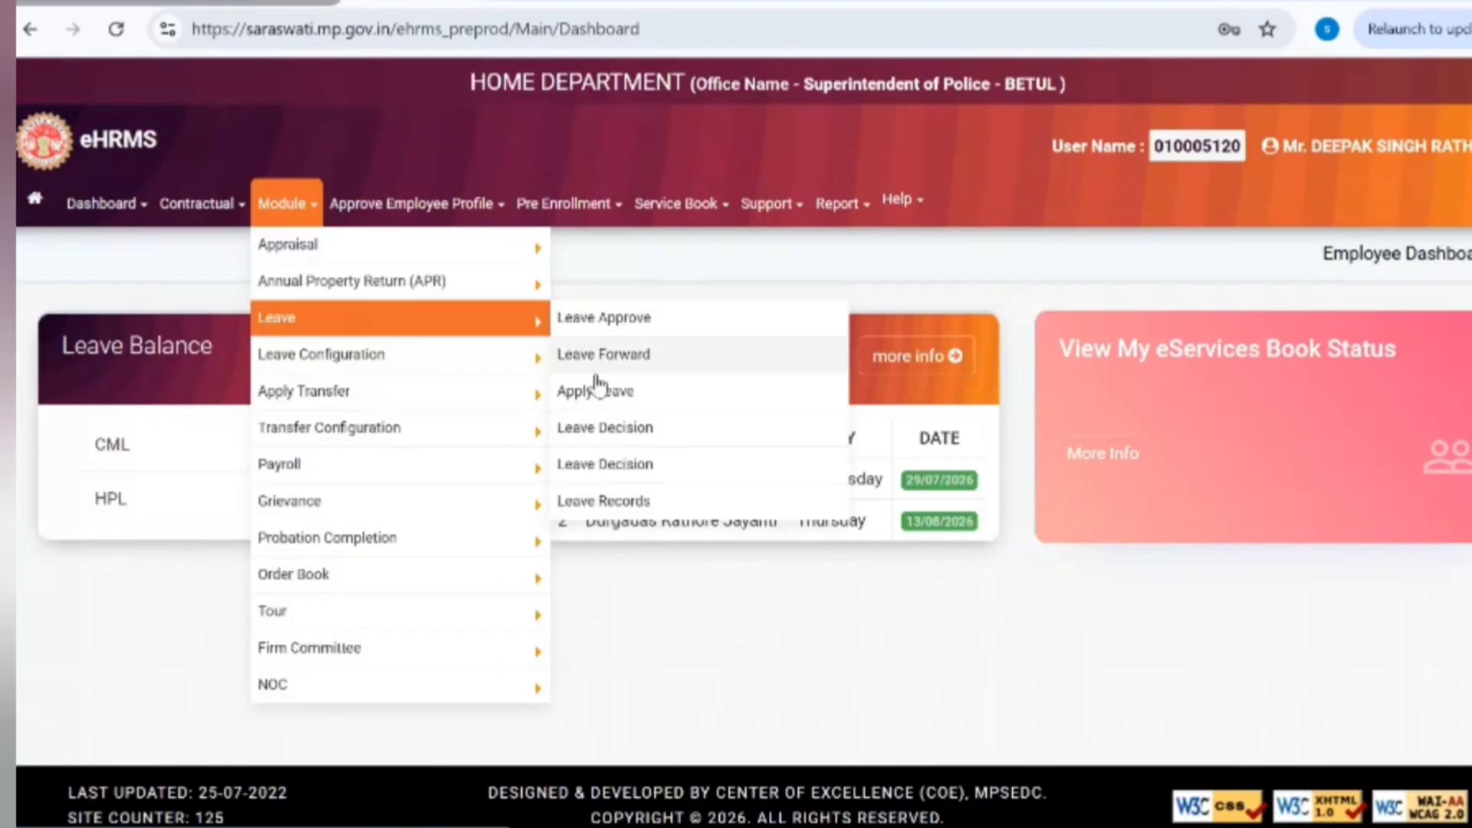
left_click(603, 427)
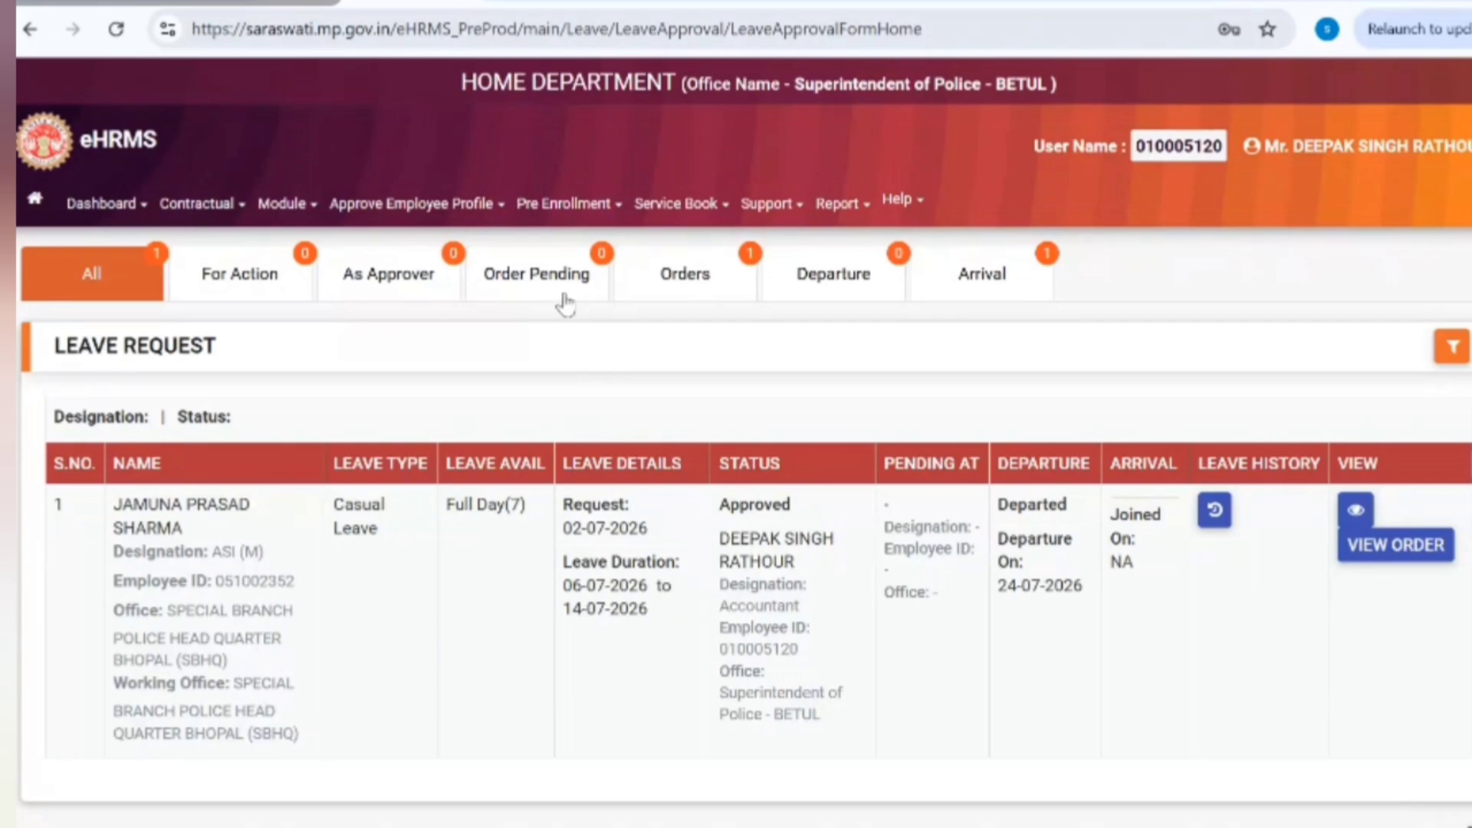
left_click(696, 284)
double_click(217, 476)
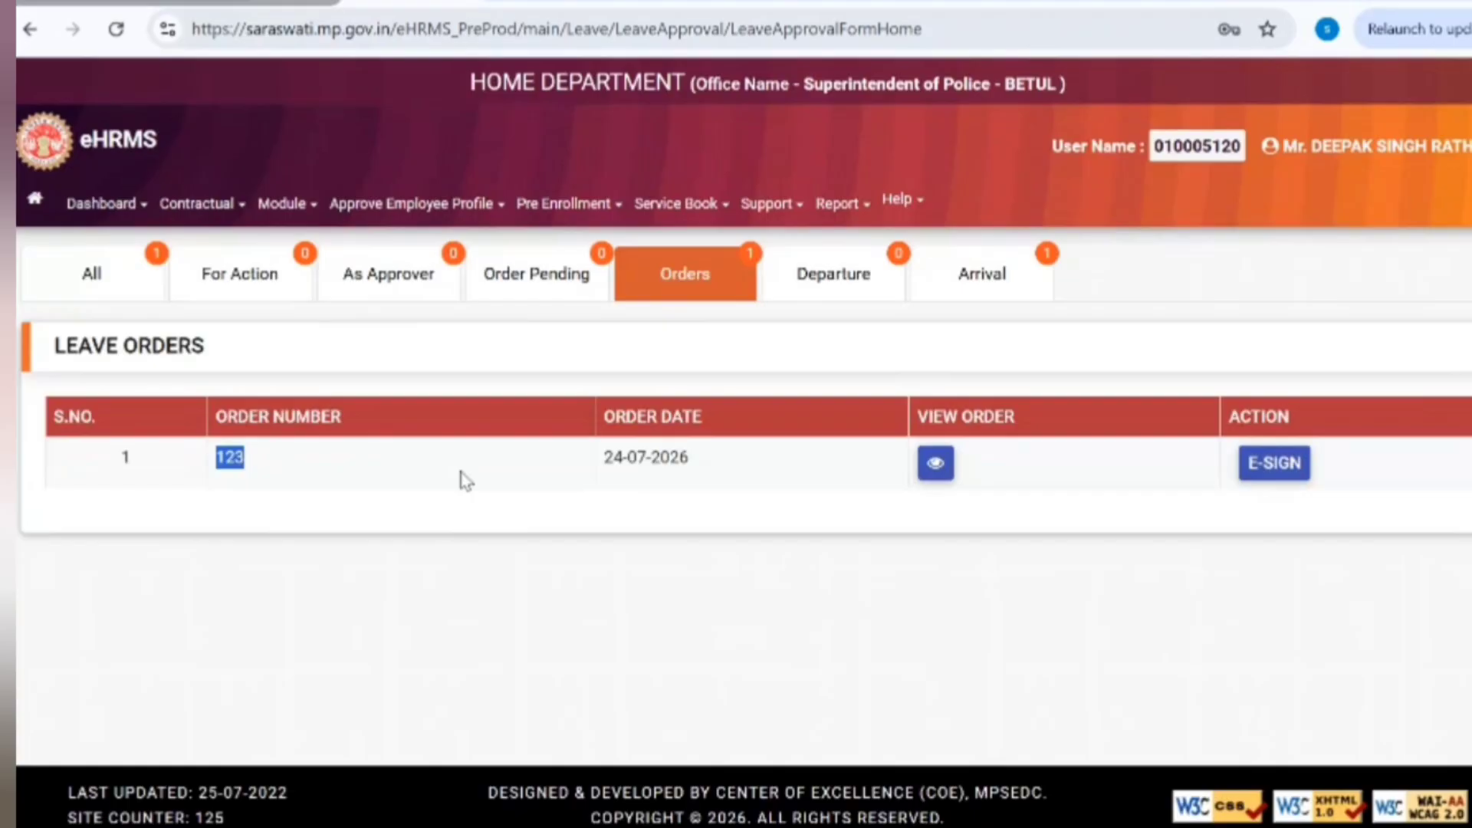
triple_click(667, 477)
left_click(243, 469)
Step: E-sign order 123 with remark 'ggg', document info 'leave order' and the Aadhaar last four digits
left_click(1270, 464)
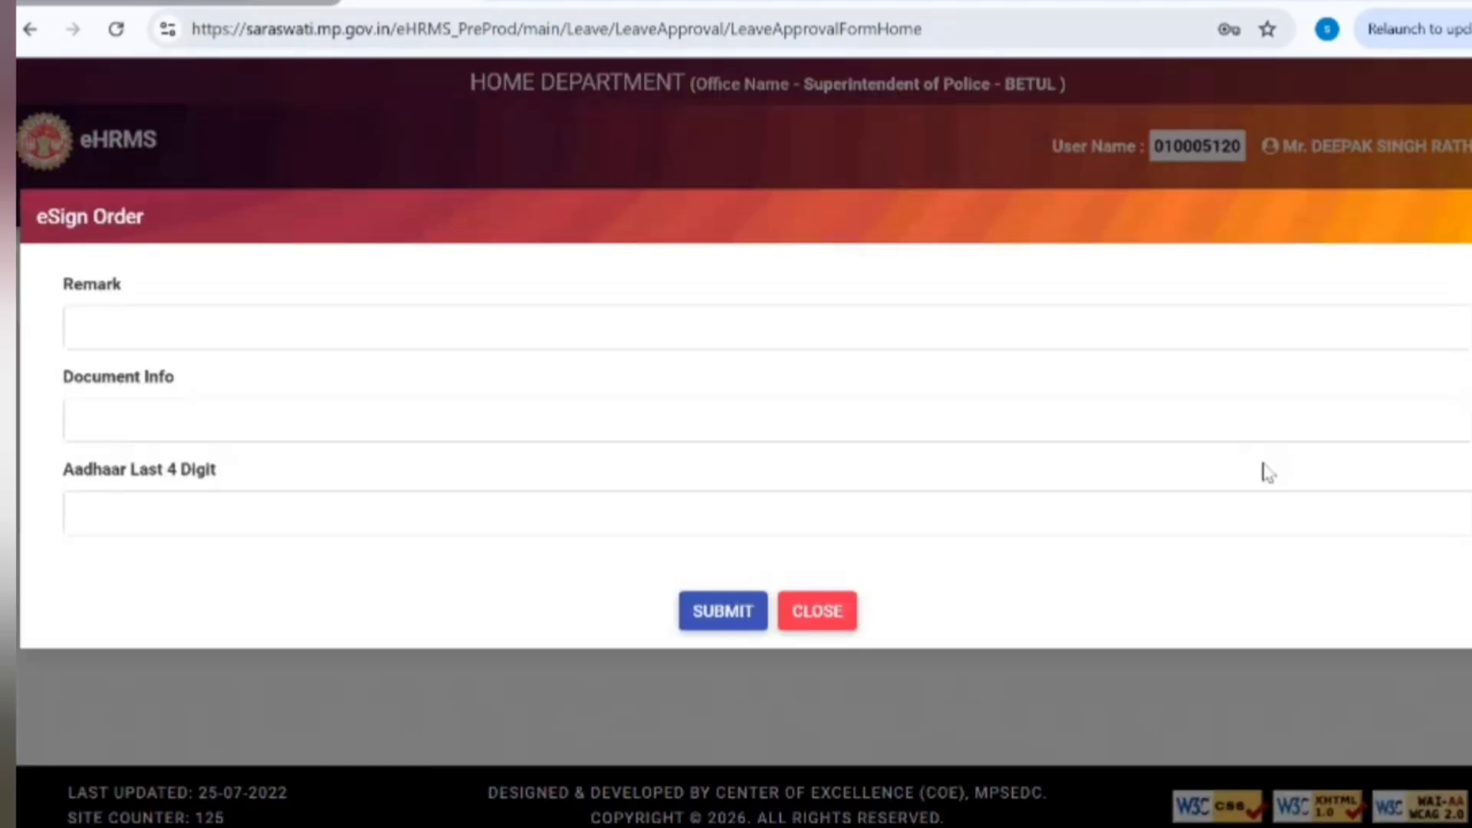
left_click(394, 319)
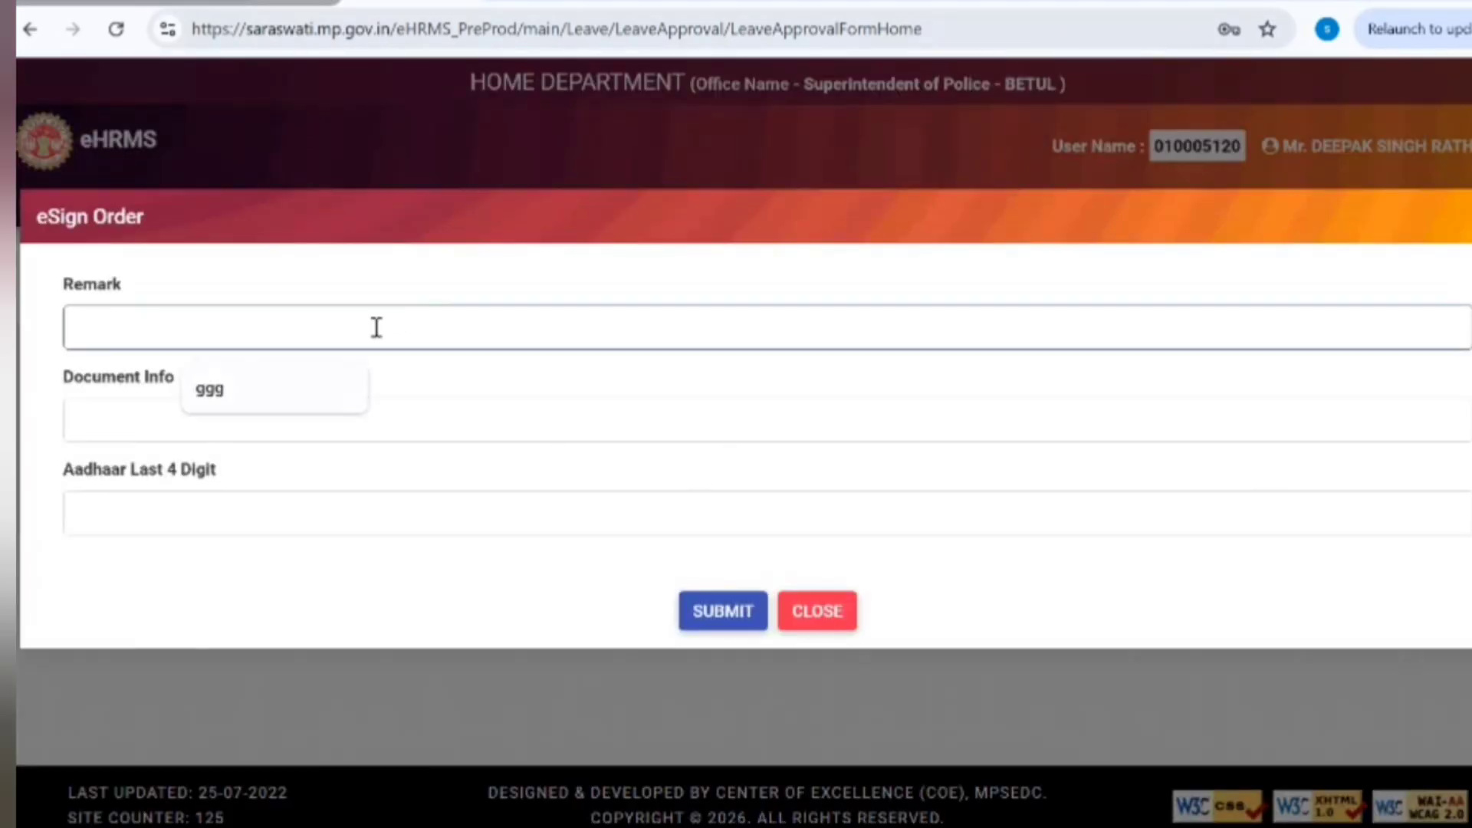
left_click(267, 404)
left_click(221, 439)
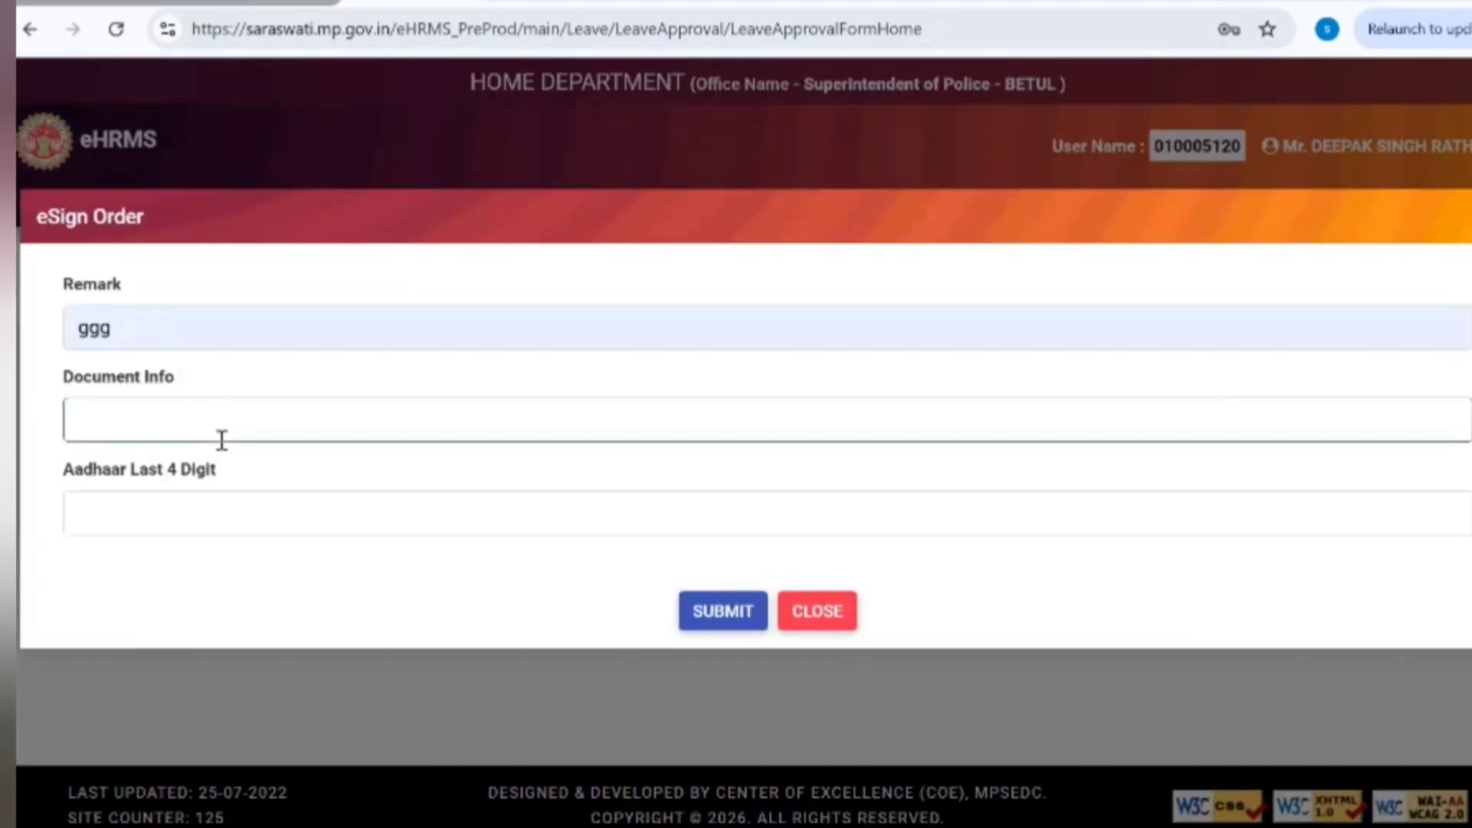
type("leave order")
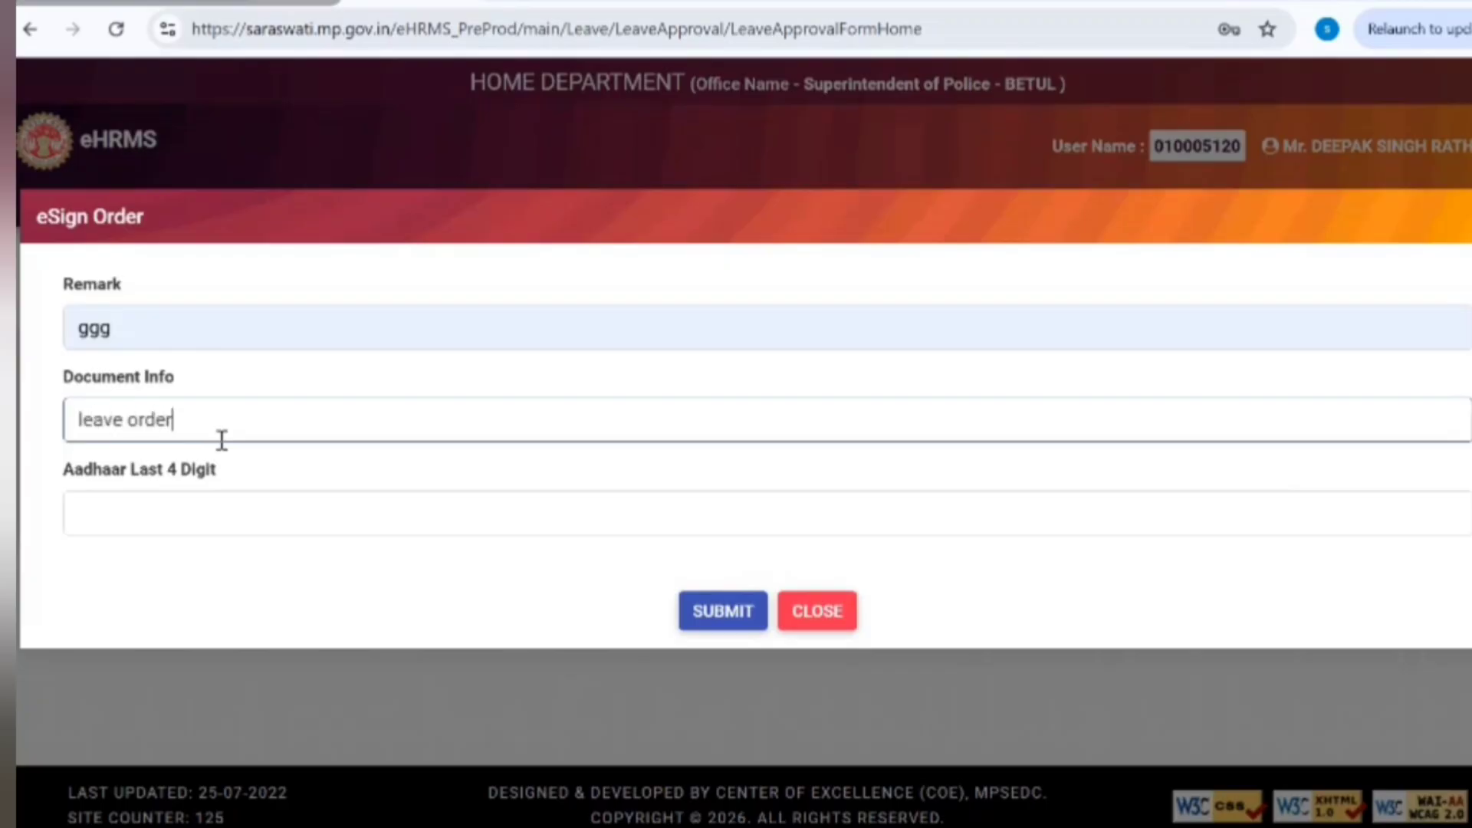
left_click(189, 513)
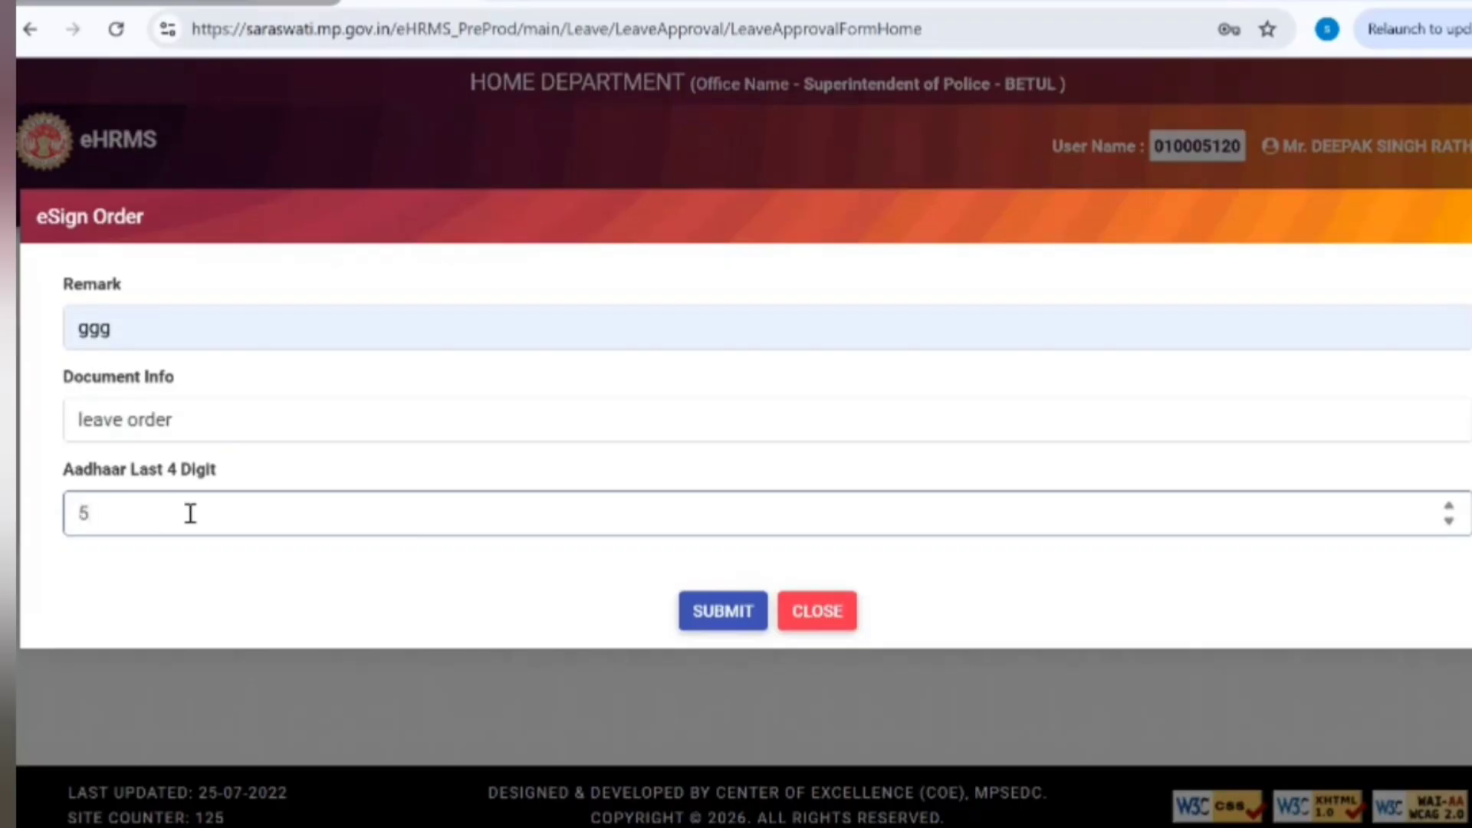
left_click(735, 618)
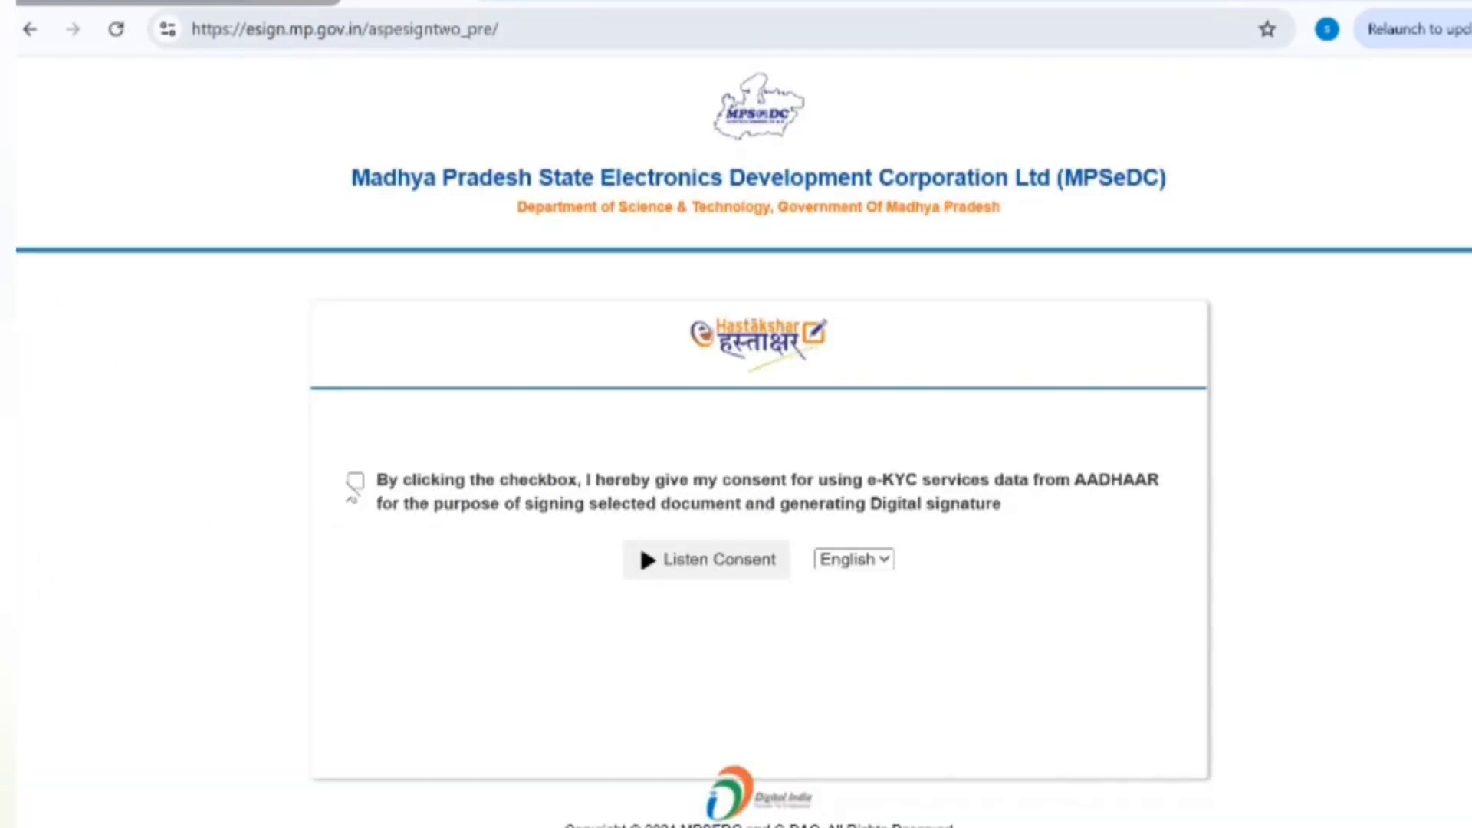
Step: Give e-KYC consent, enter the Aadhaar number, and request an OTP
left_click(355, 482)
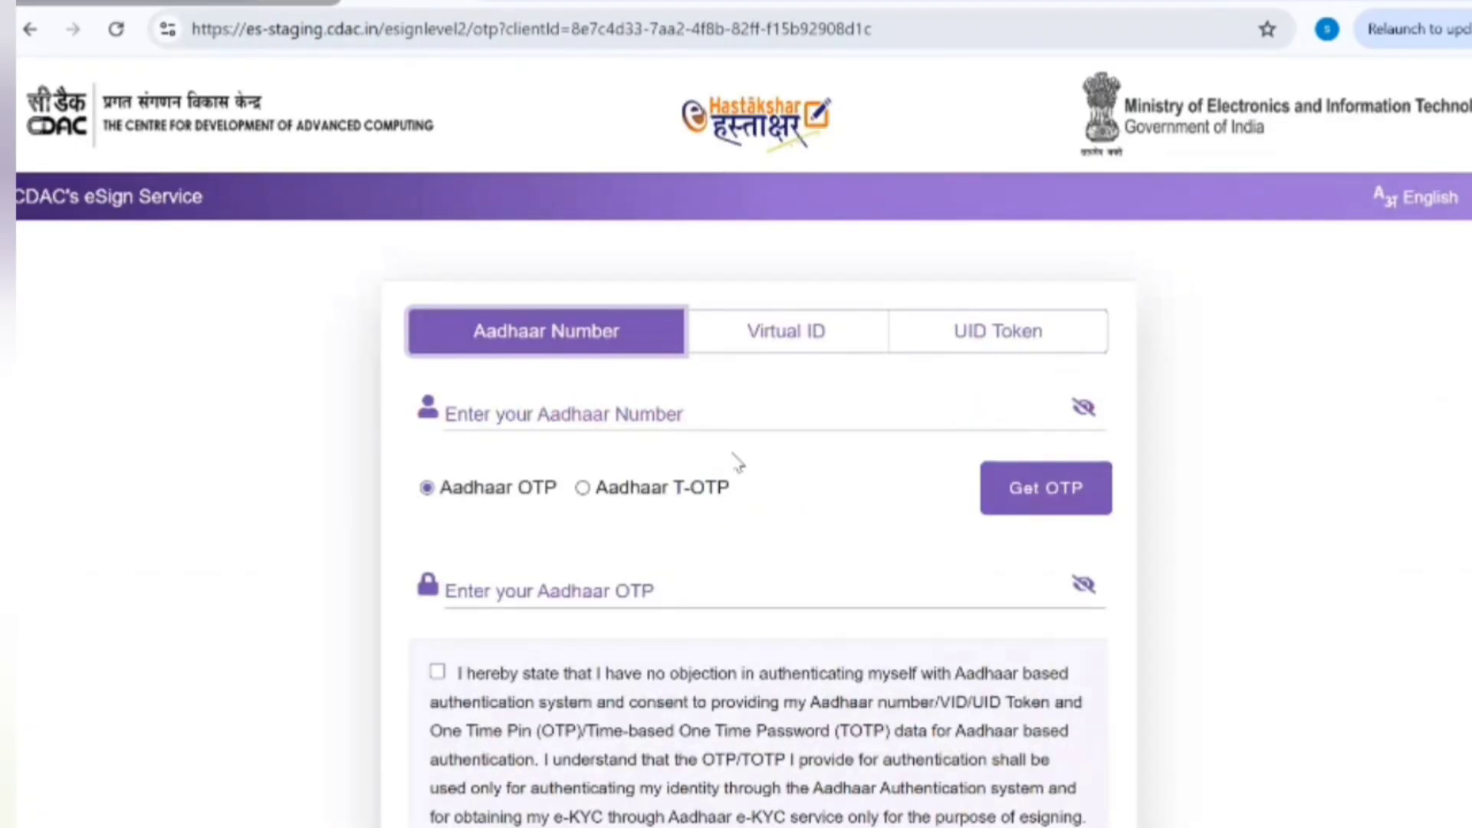
left_click(647, 428)
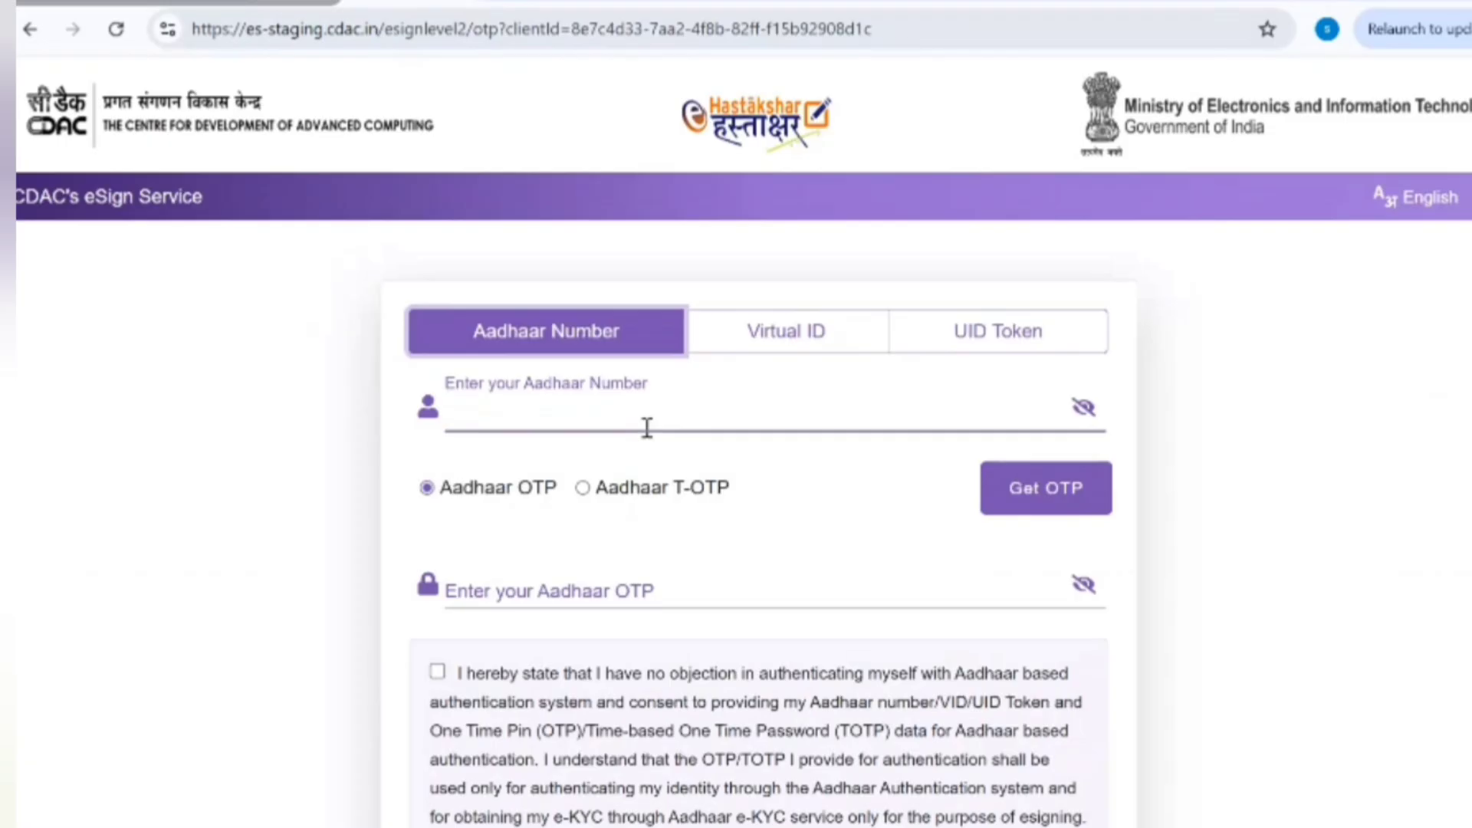
type("•••")
left_click(1061, 506)
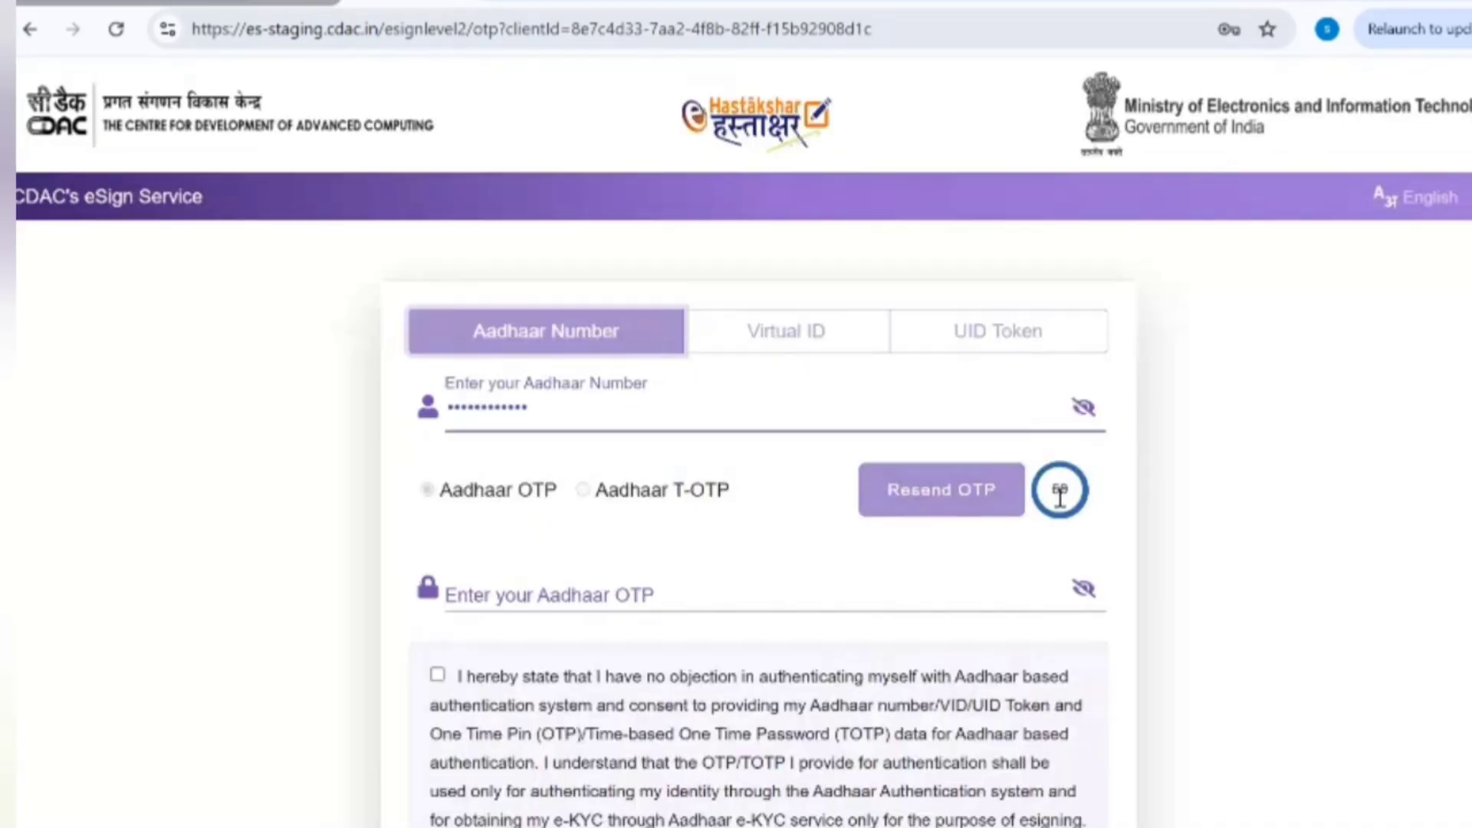
Step: Enter the received Aadhaar OTP and submit it to complete the eSign
left_click(588, 606)
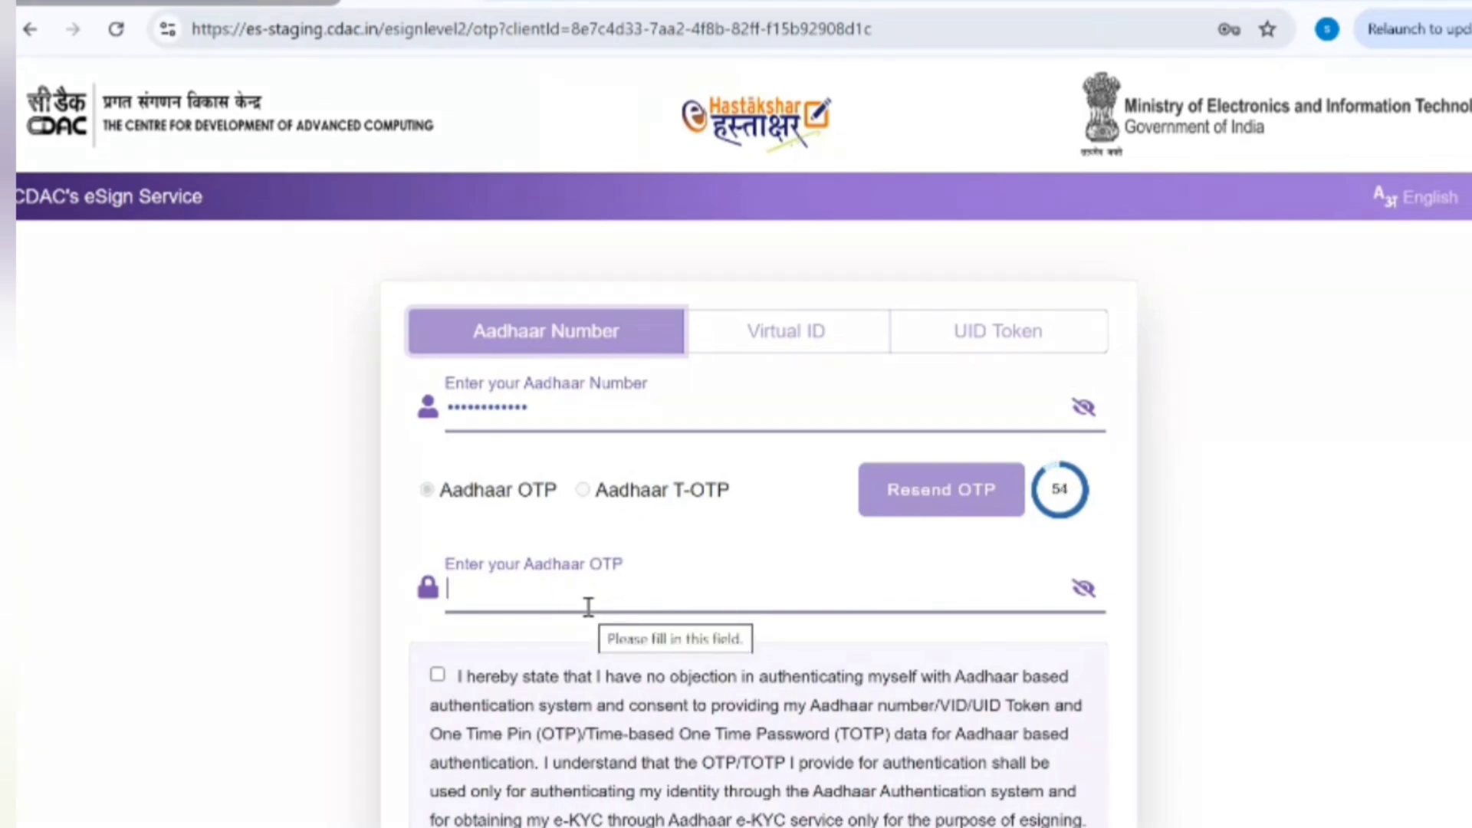
type("12")
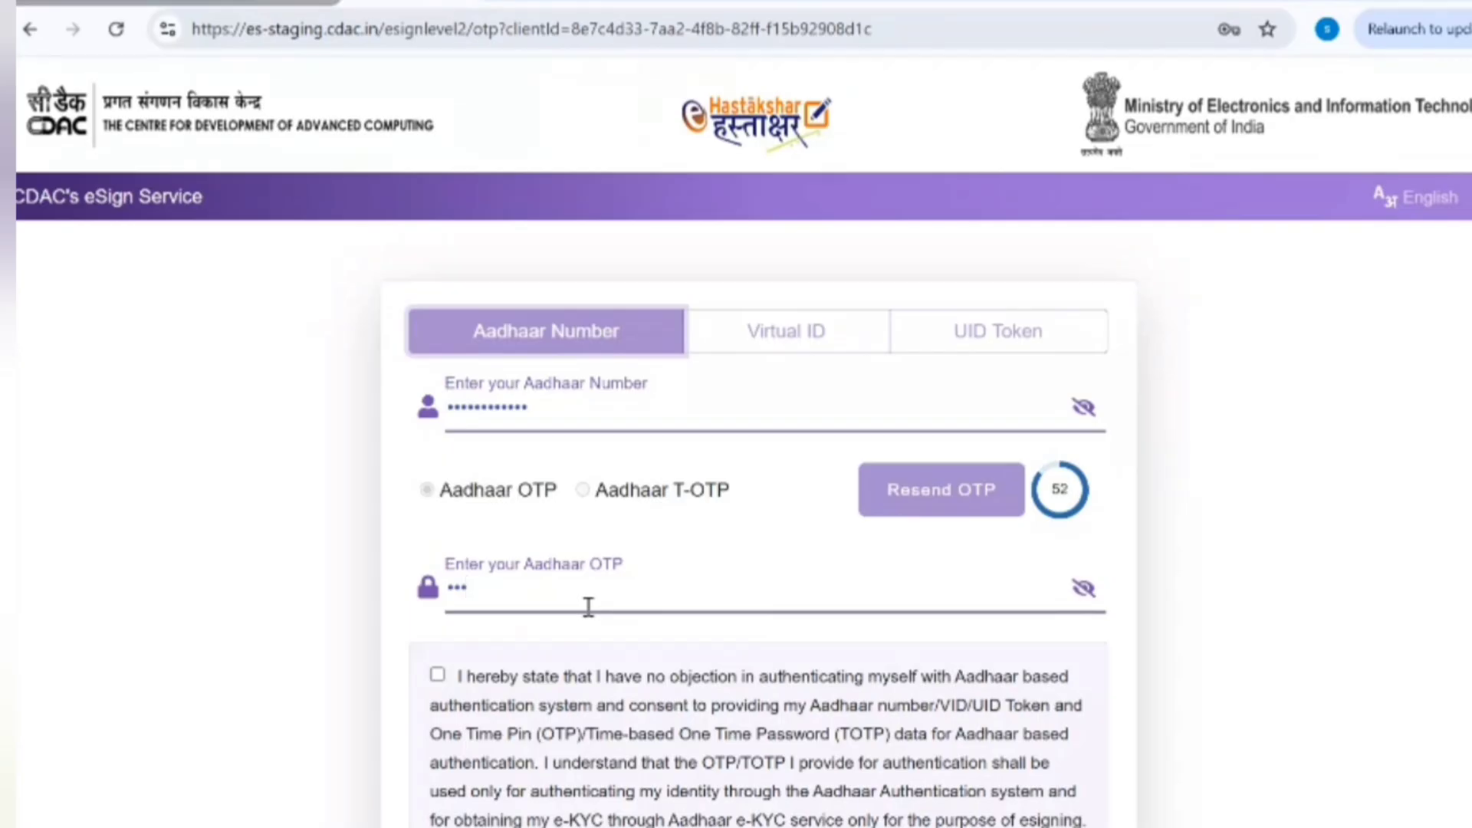
type("3456")
scroll(737, 460, "down", 5)
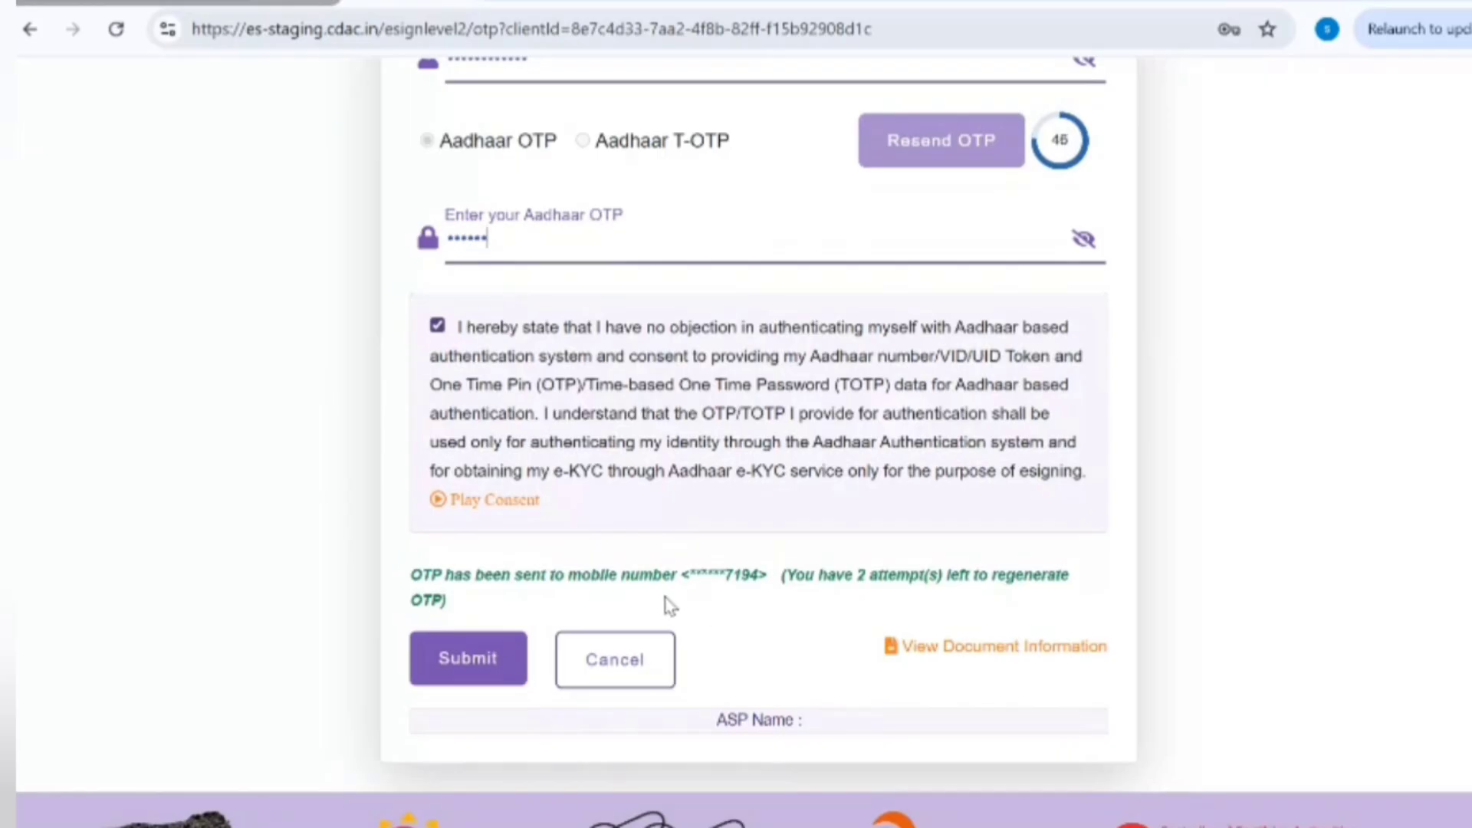
left_click(491, 667)
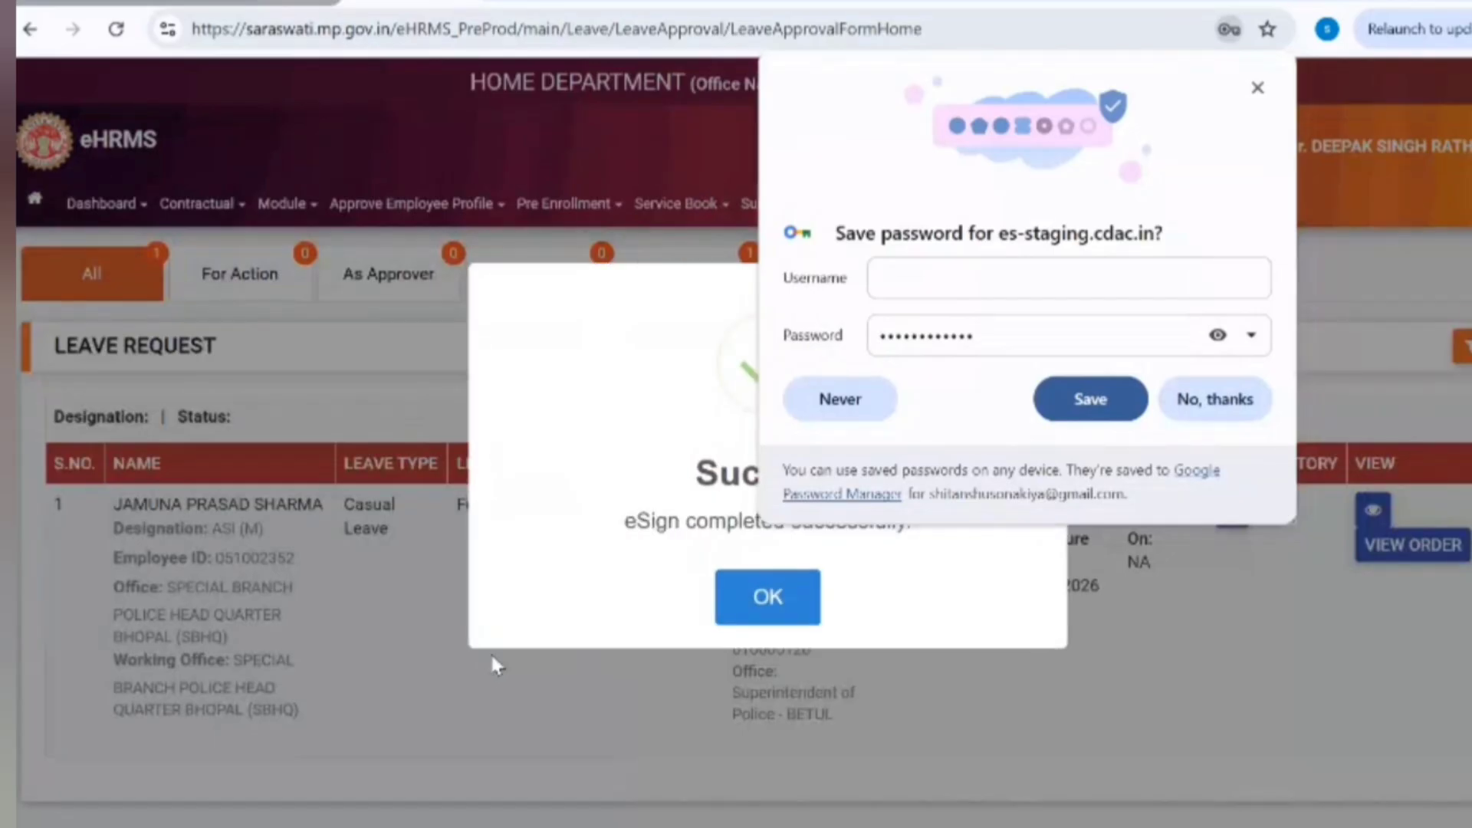
Step: Dismiss the save-password prompt, acknowledge the eSign success message, and show the issued leave orders
left_click(1257, 88)
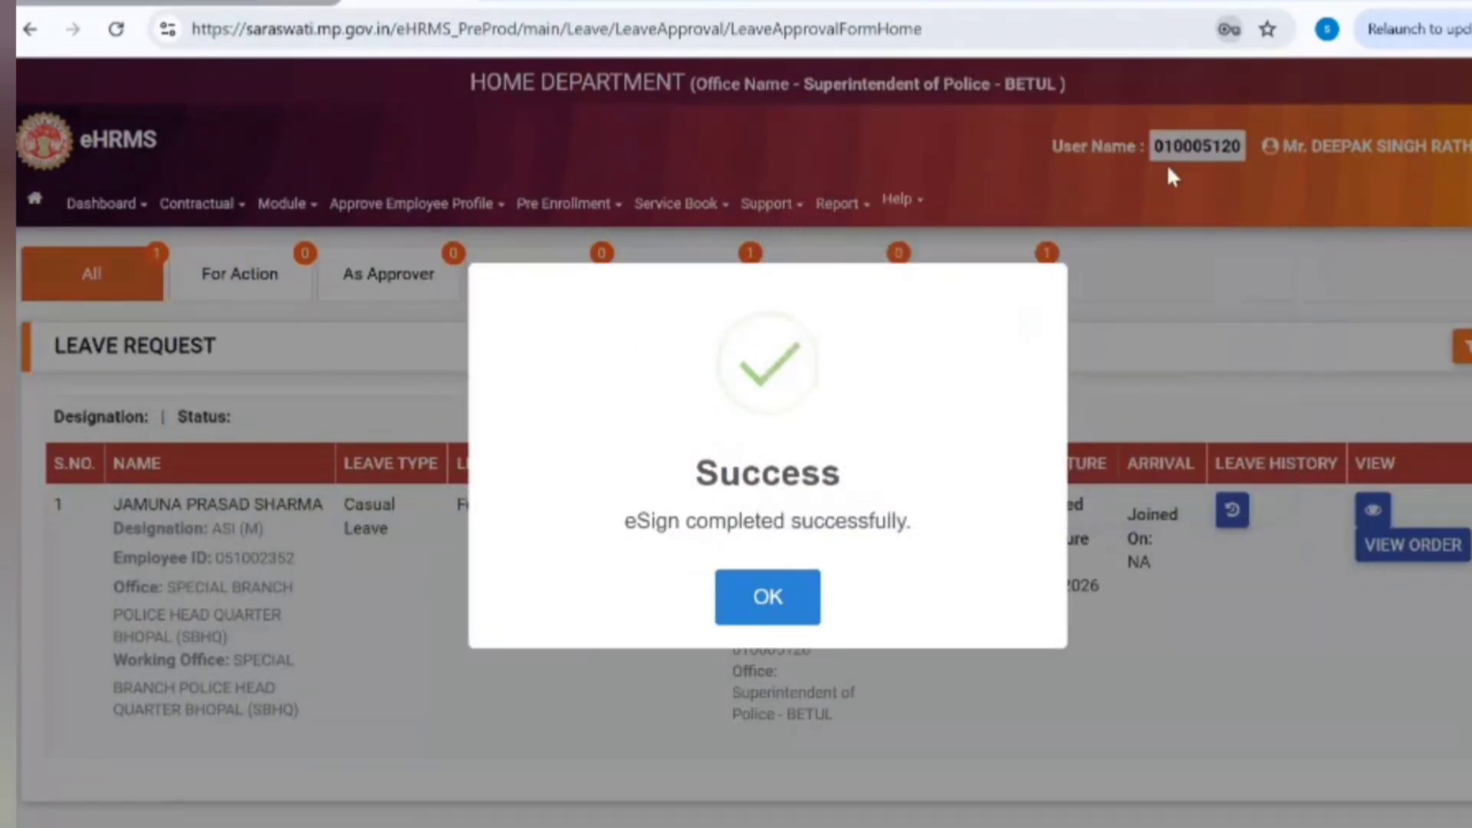
left_click(759, 606)
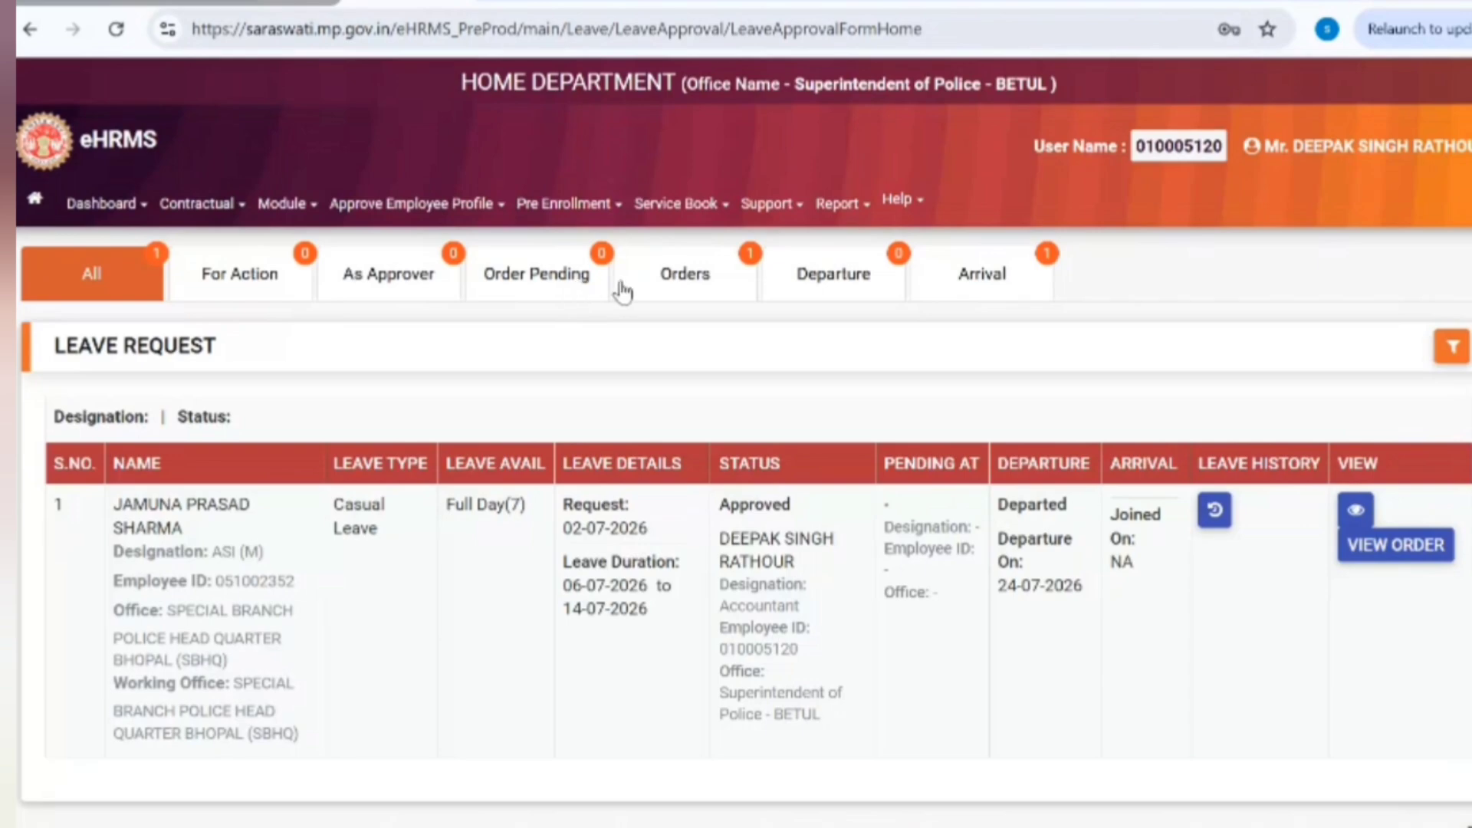
left_click(679, 291)
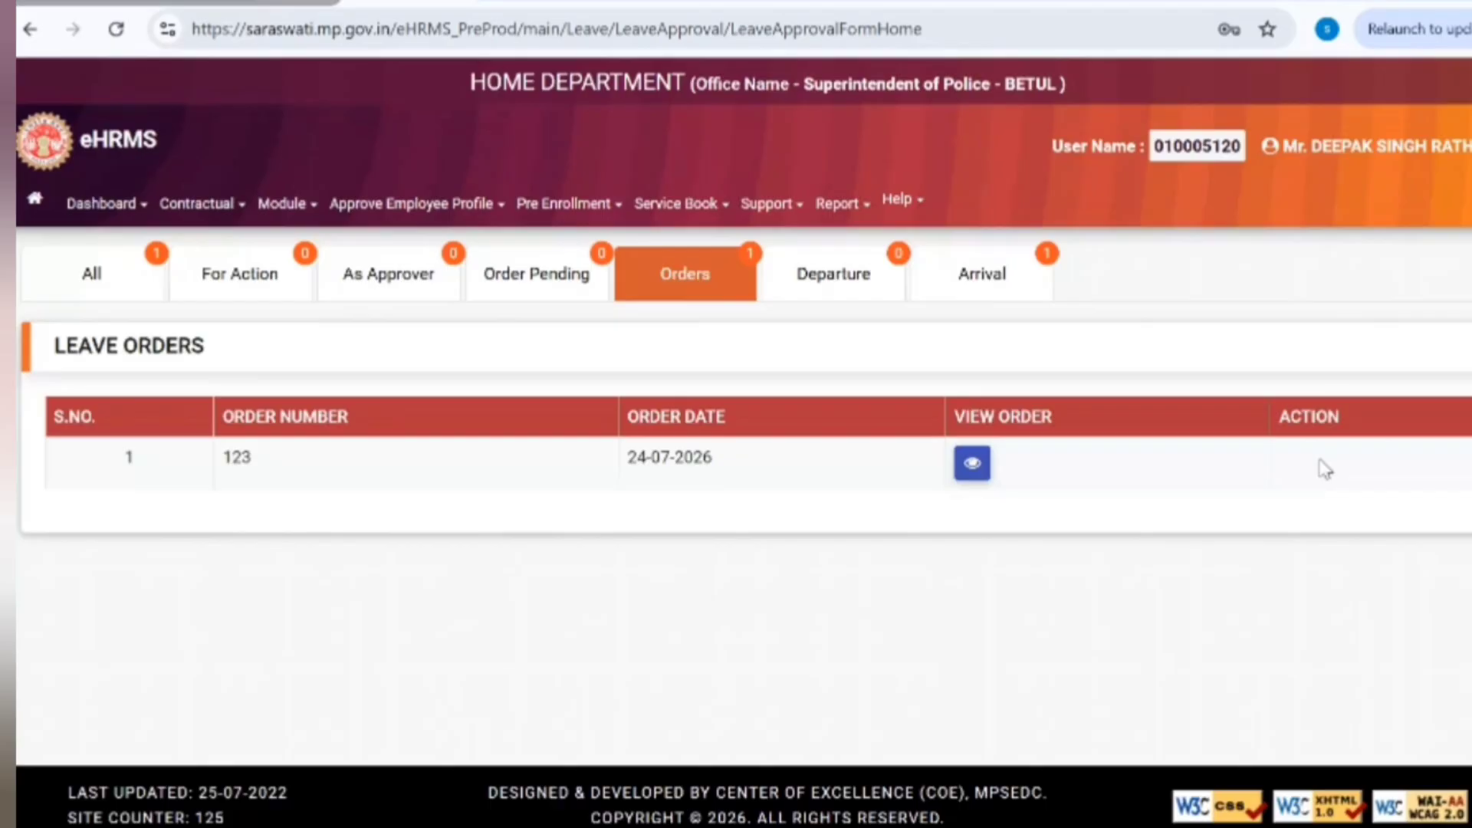
Step: Review the eSigned PDF of order 123, then close it to return to the portal
left_click(973, 464)
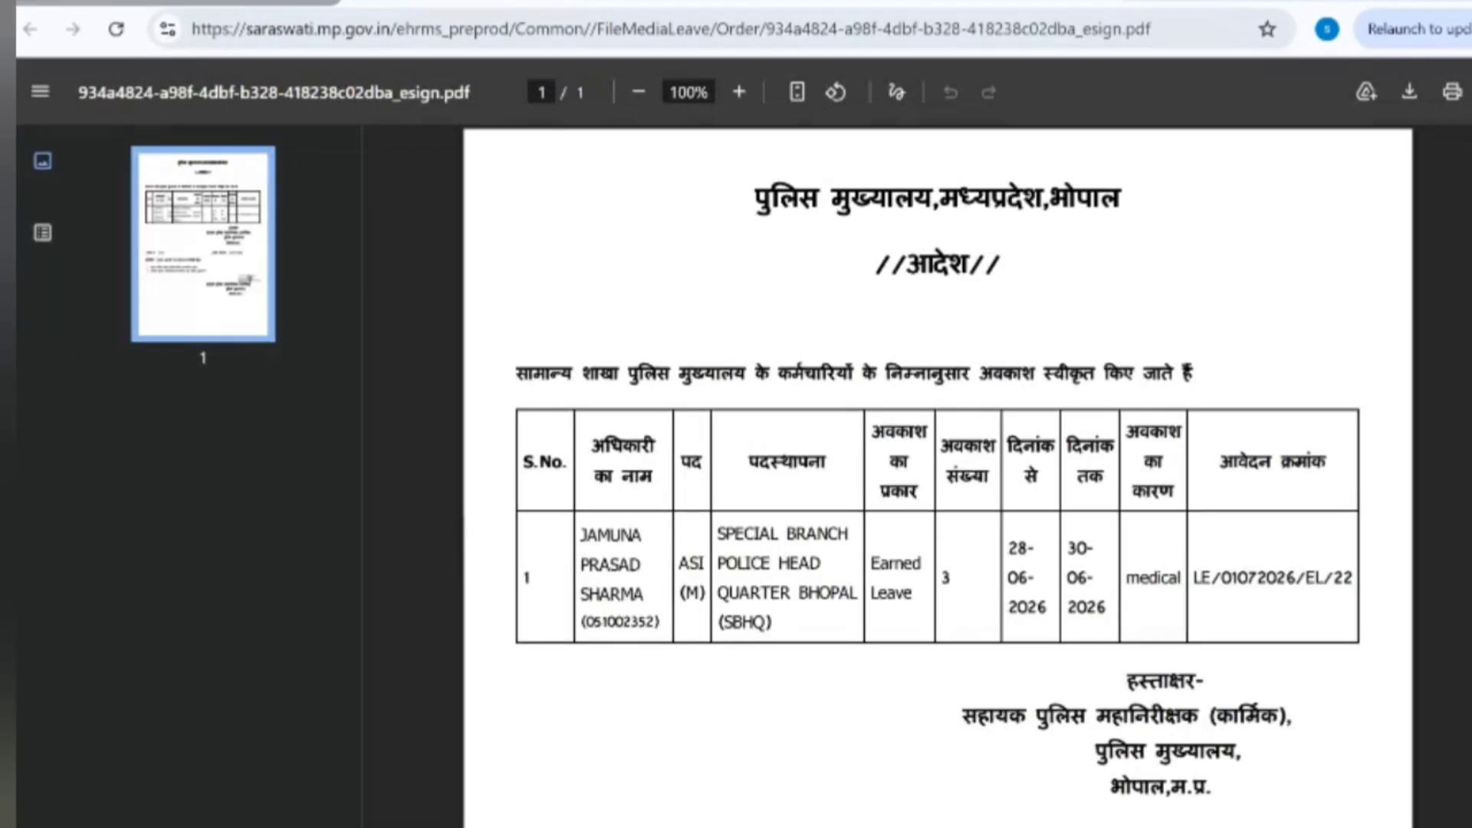
scroll(1238, 437, "down", 6)
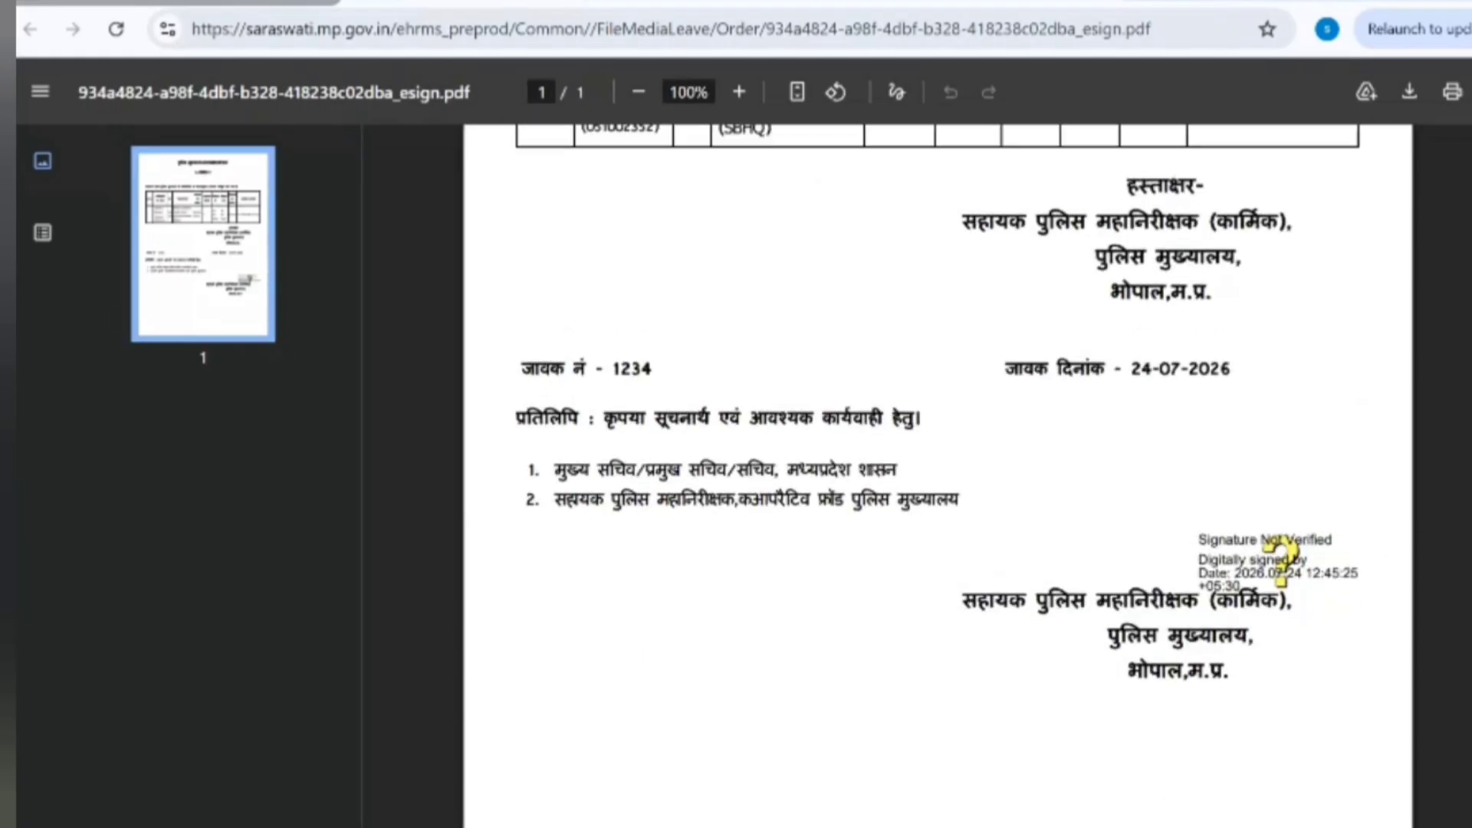
scroll(974, 154, "up", 6)
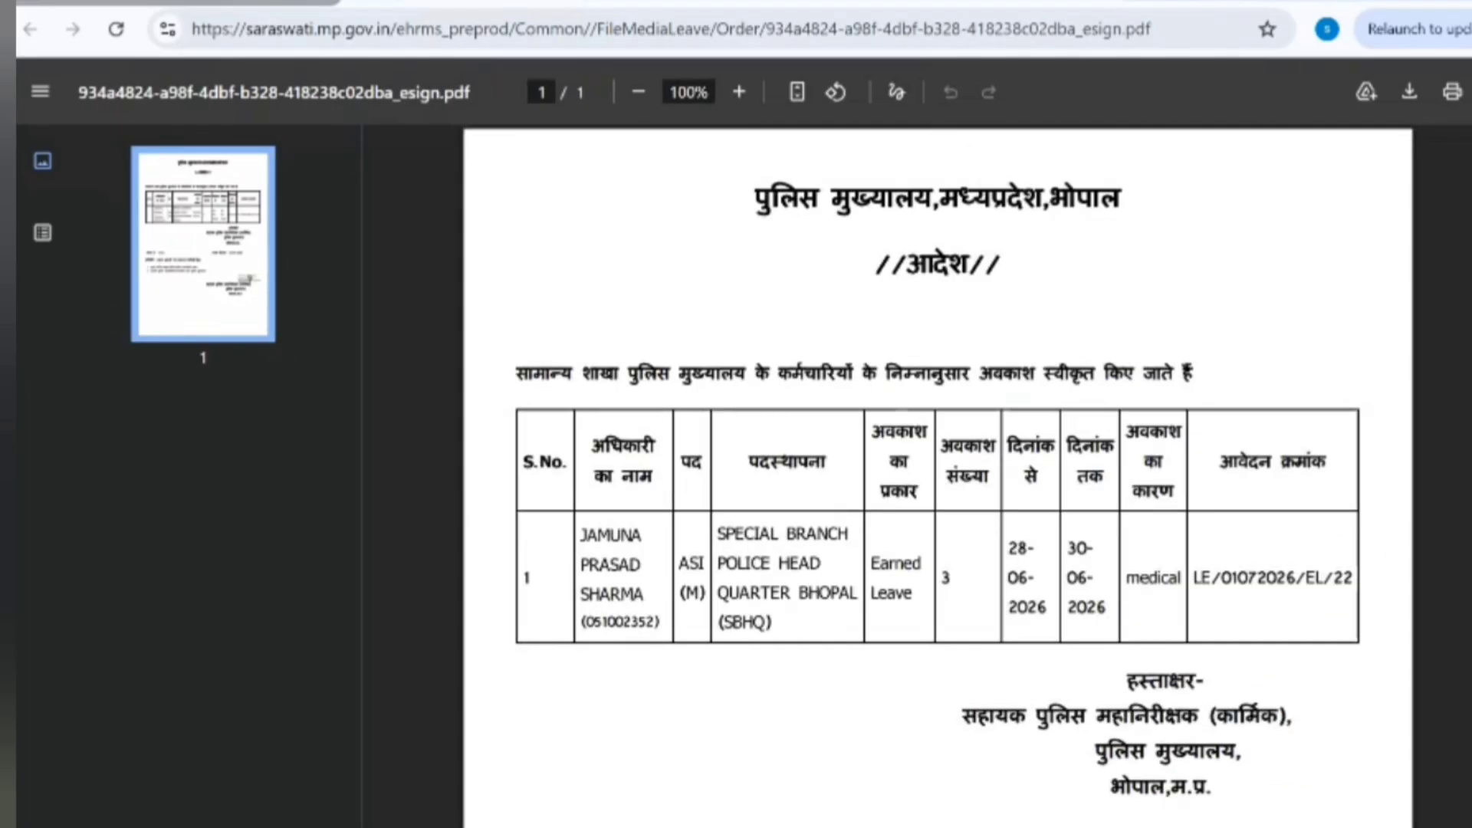
key("ctrl+w")
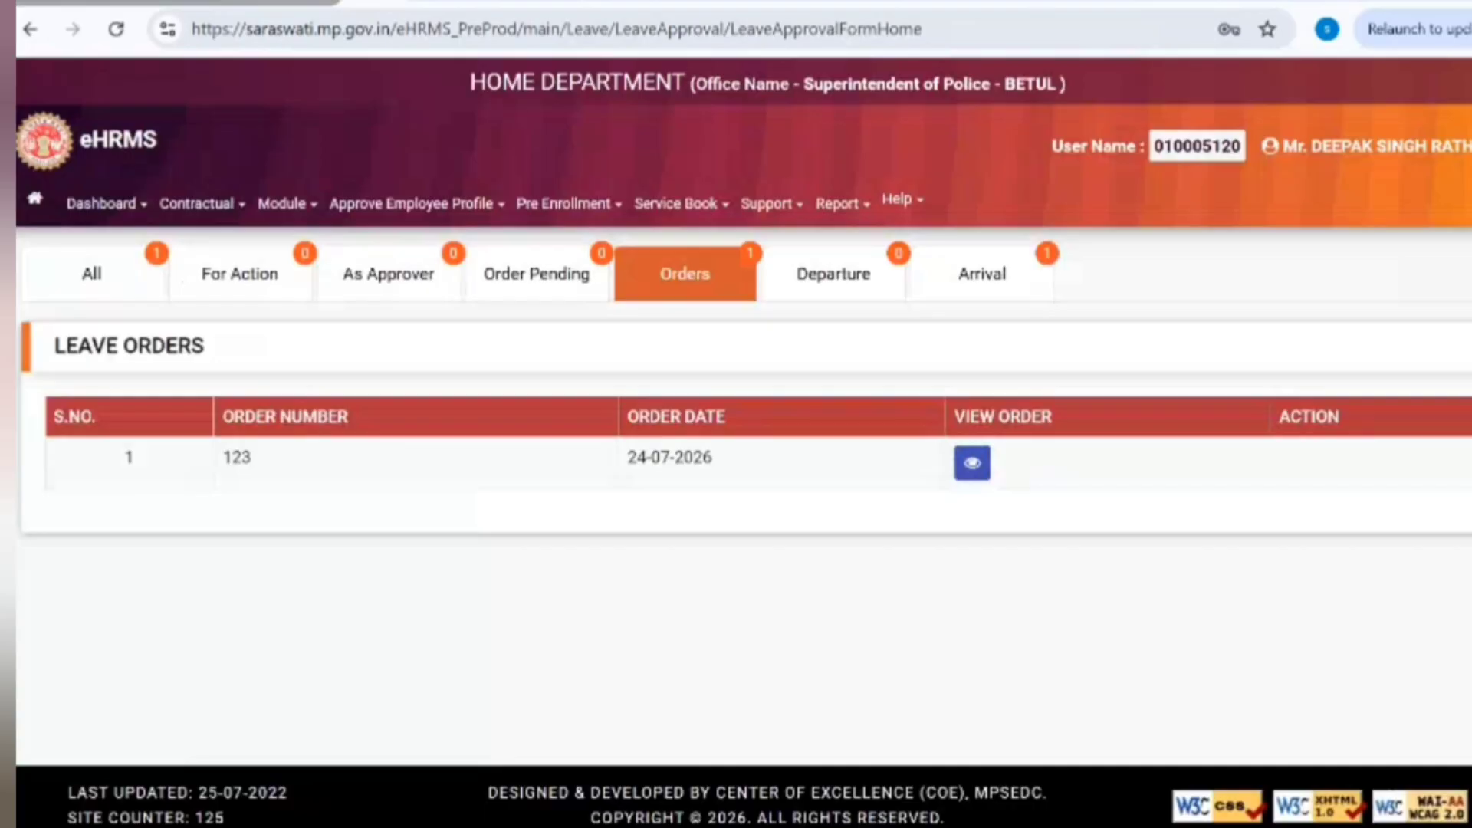
Step: Log out and sign back in as the other user with a username
left_click(1210, 169)
left_click(1423, 394)
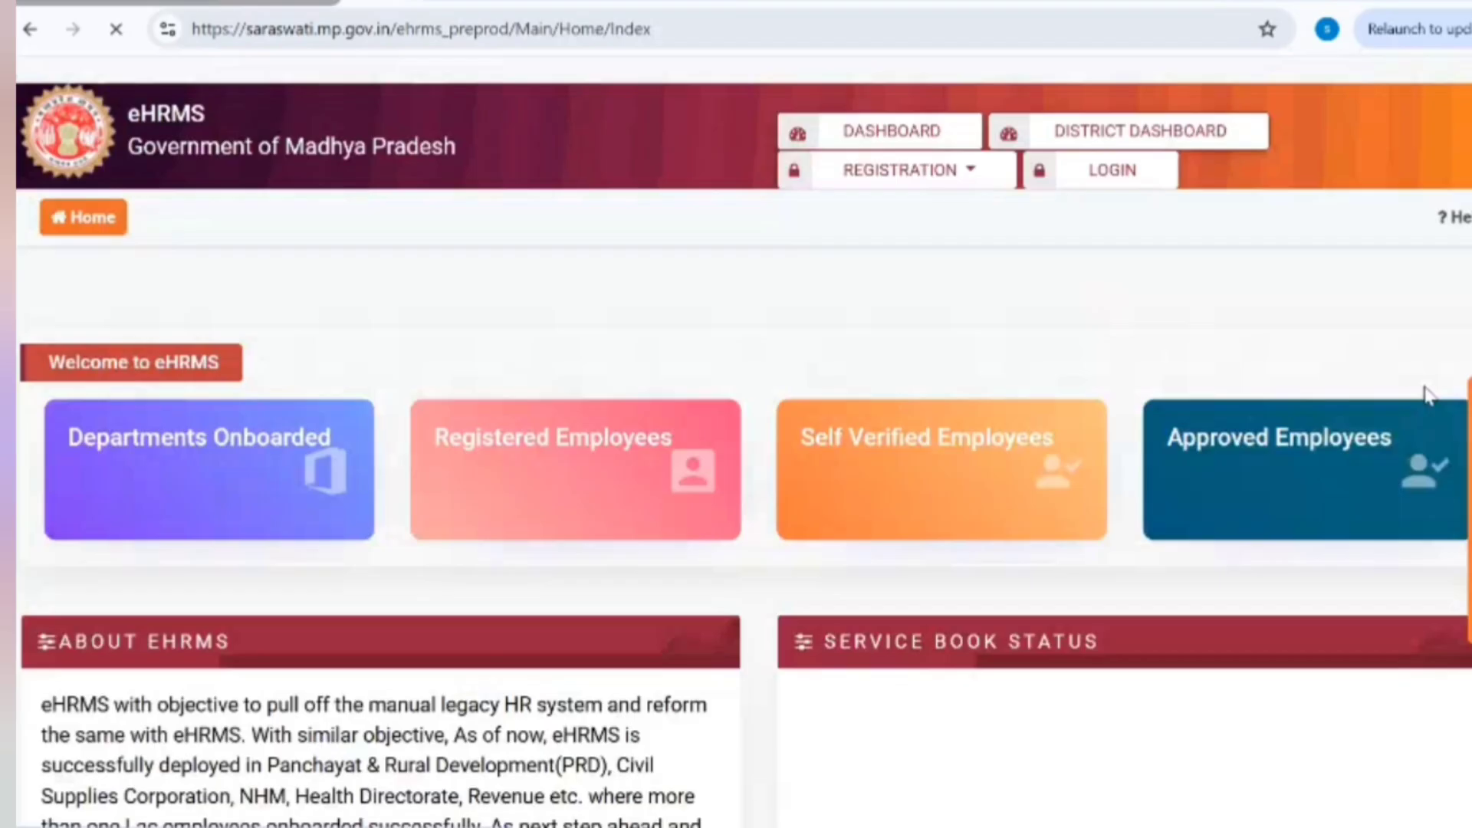
left_click(1113, 145)
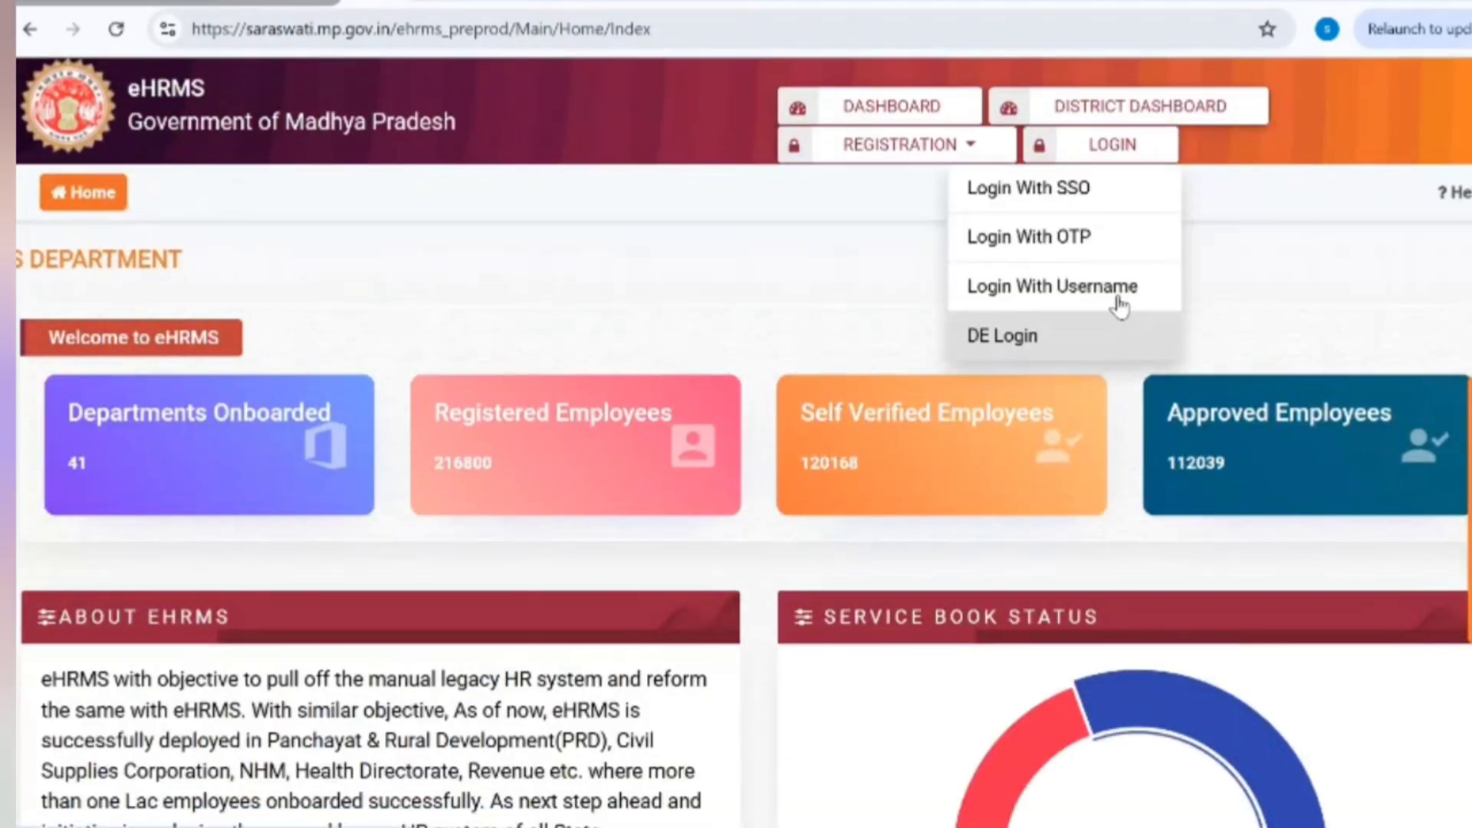
left_click(1121, 298)
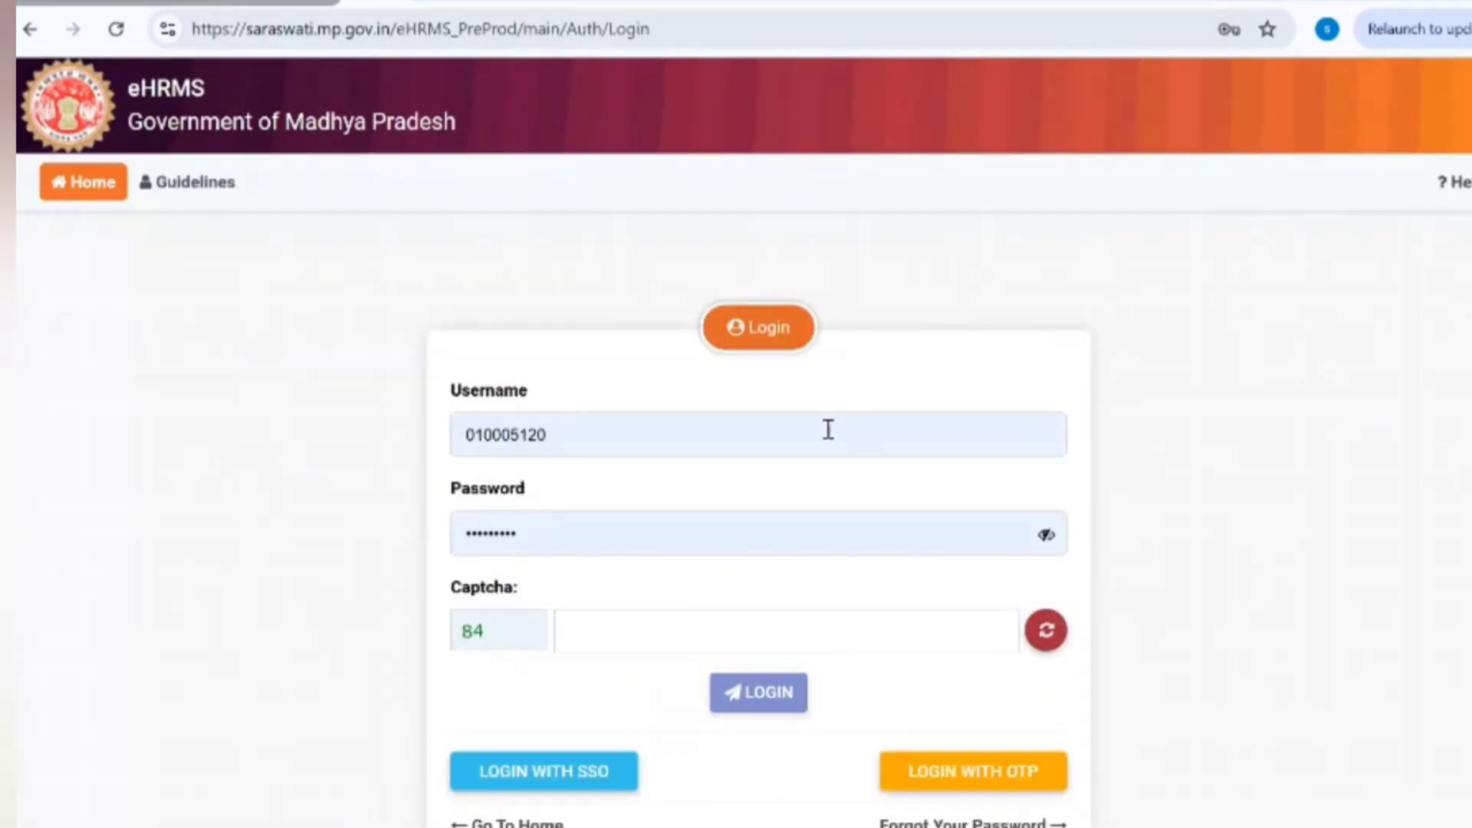
left_click(748, 427)
double_click(748, 426)
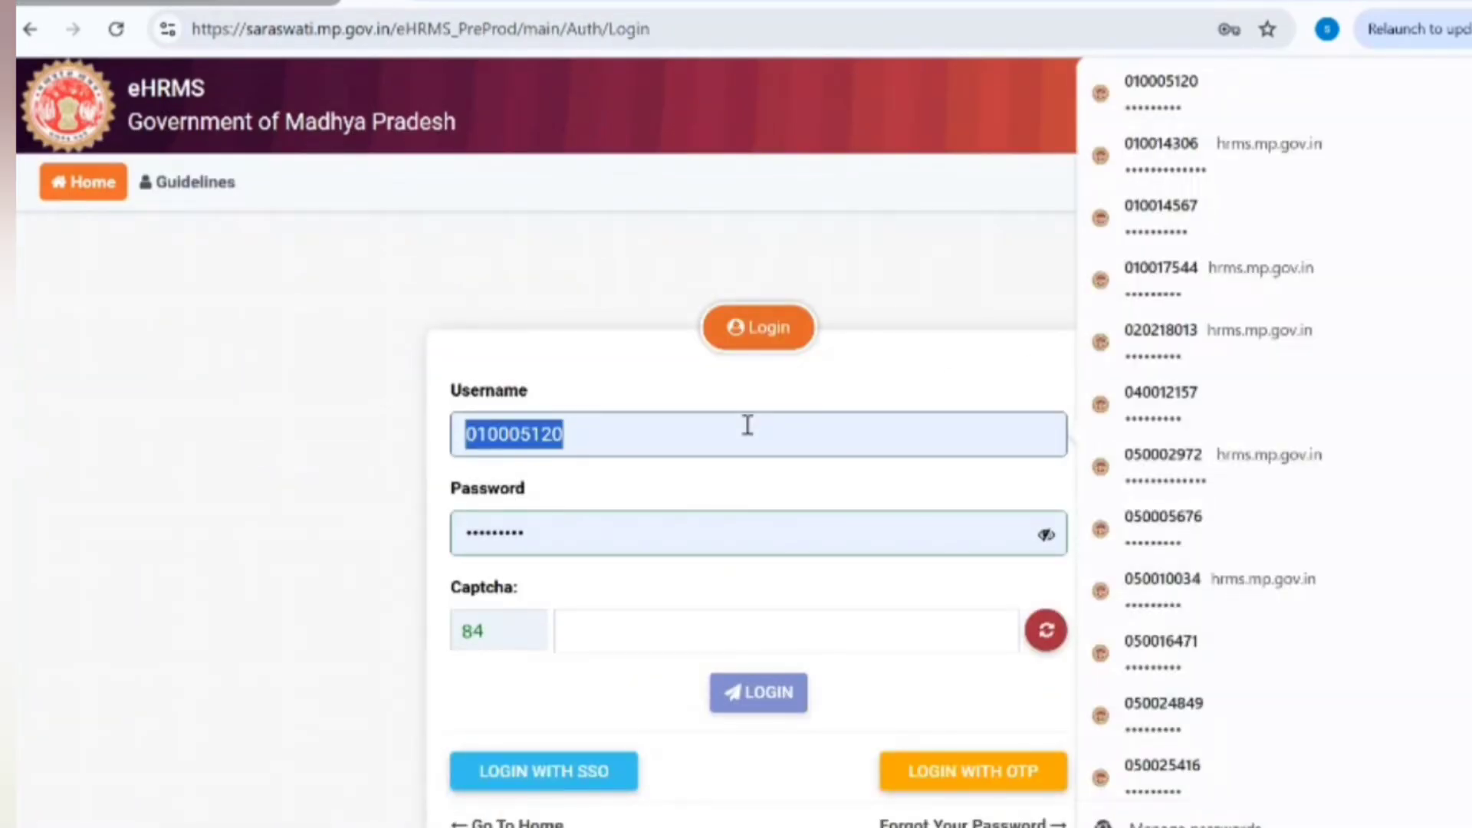
type("0")
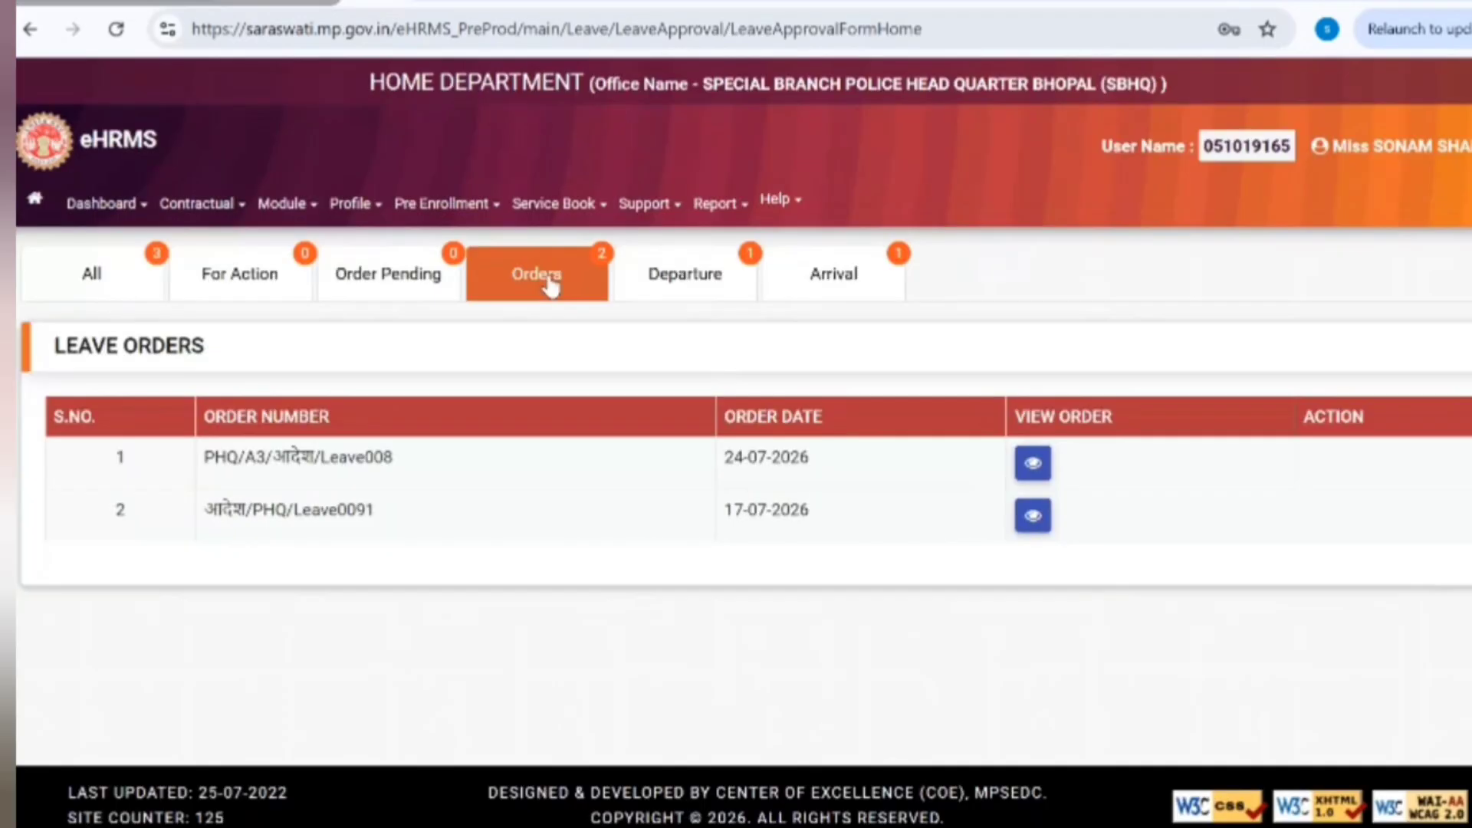
Step: From the All leave requests list, open the first request's signed casual leave order PDF
left_click(131, 289)
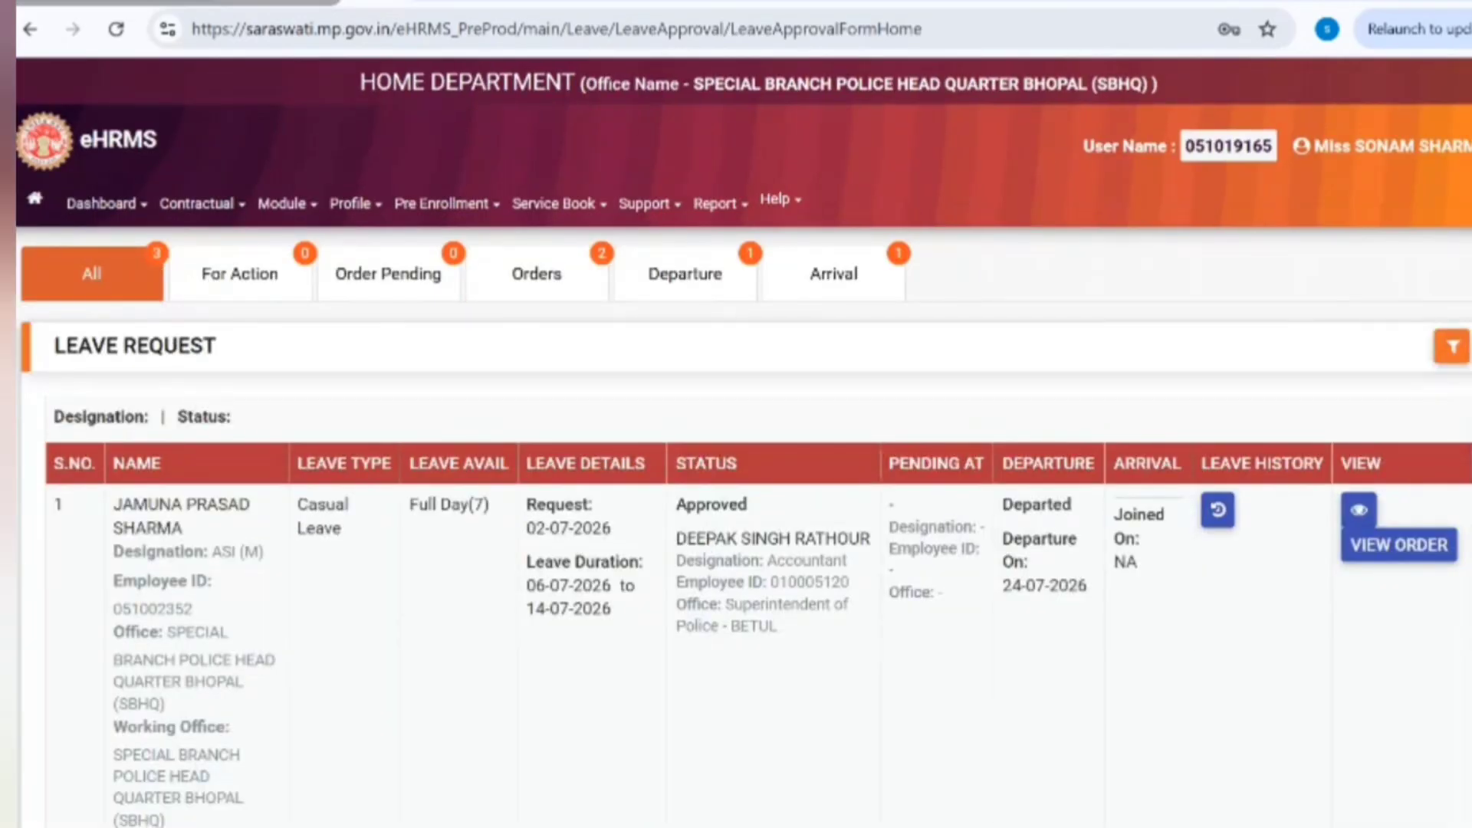
scroll(736, 460, "down", 6)
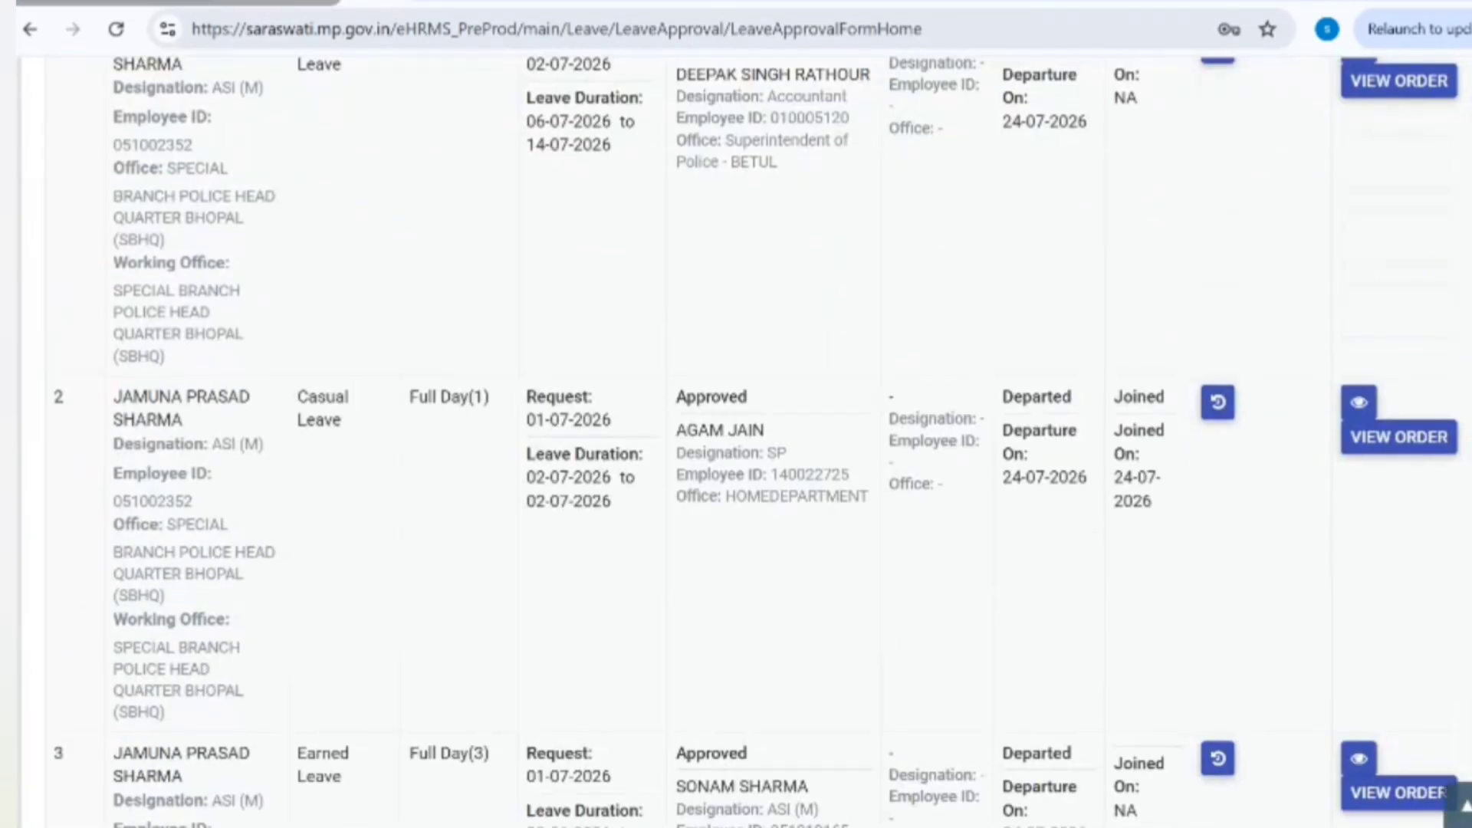
scroll(736, 460, "up", 5)
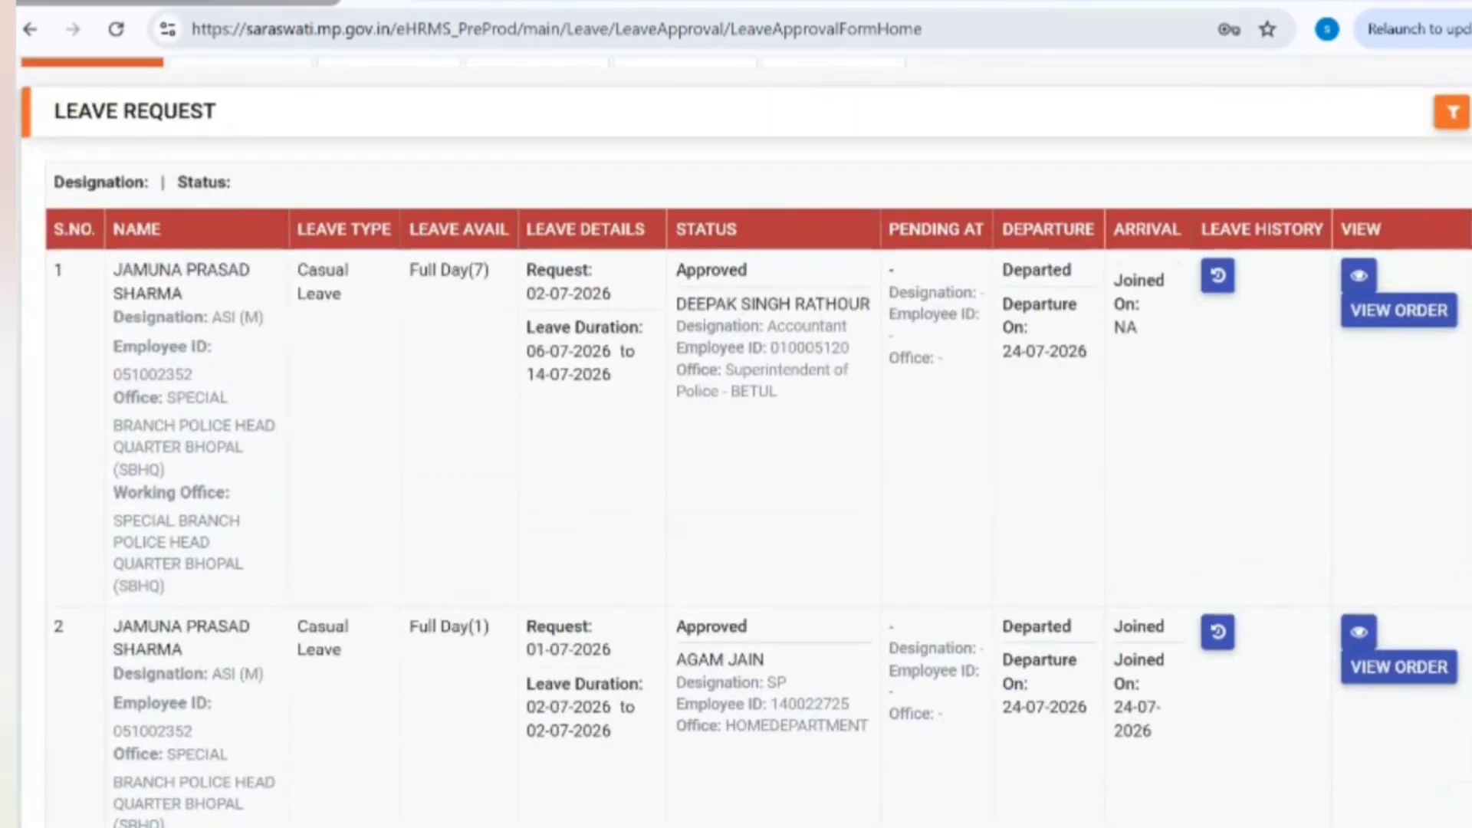
left_click(1369, 283)
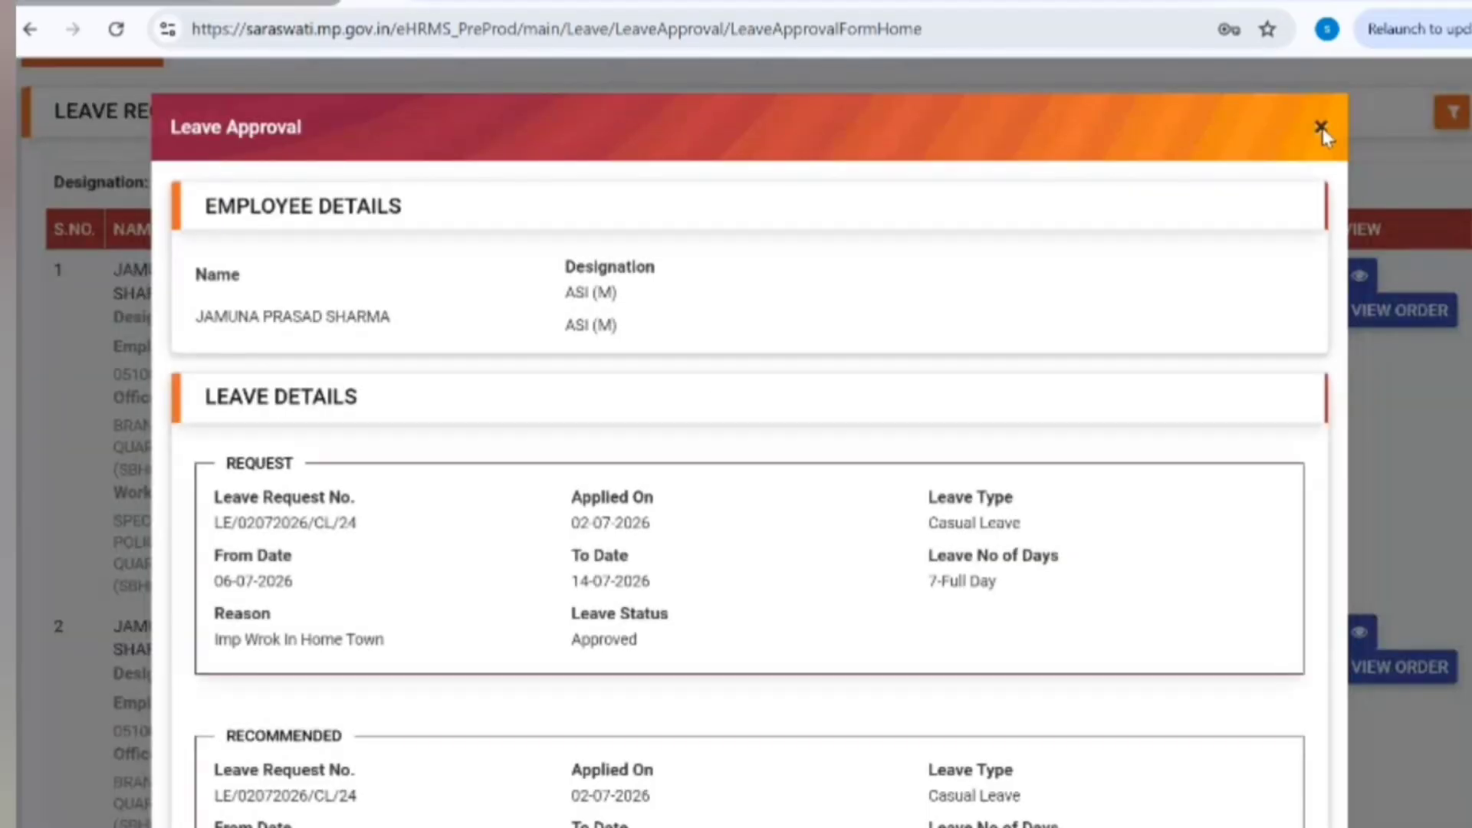
left_click(1320, 129)
left_click(1411, 319)
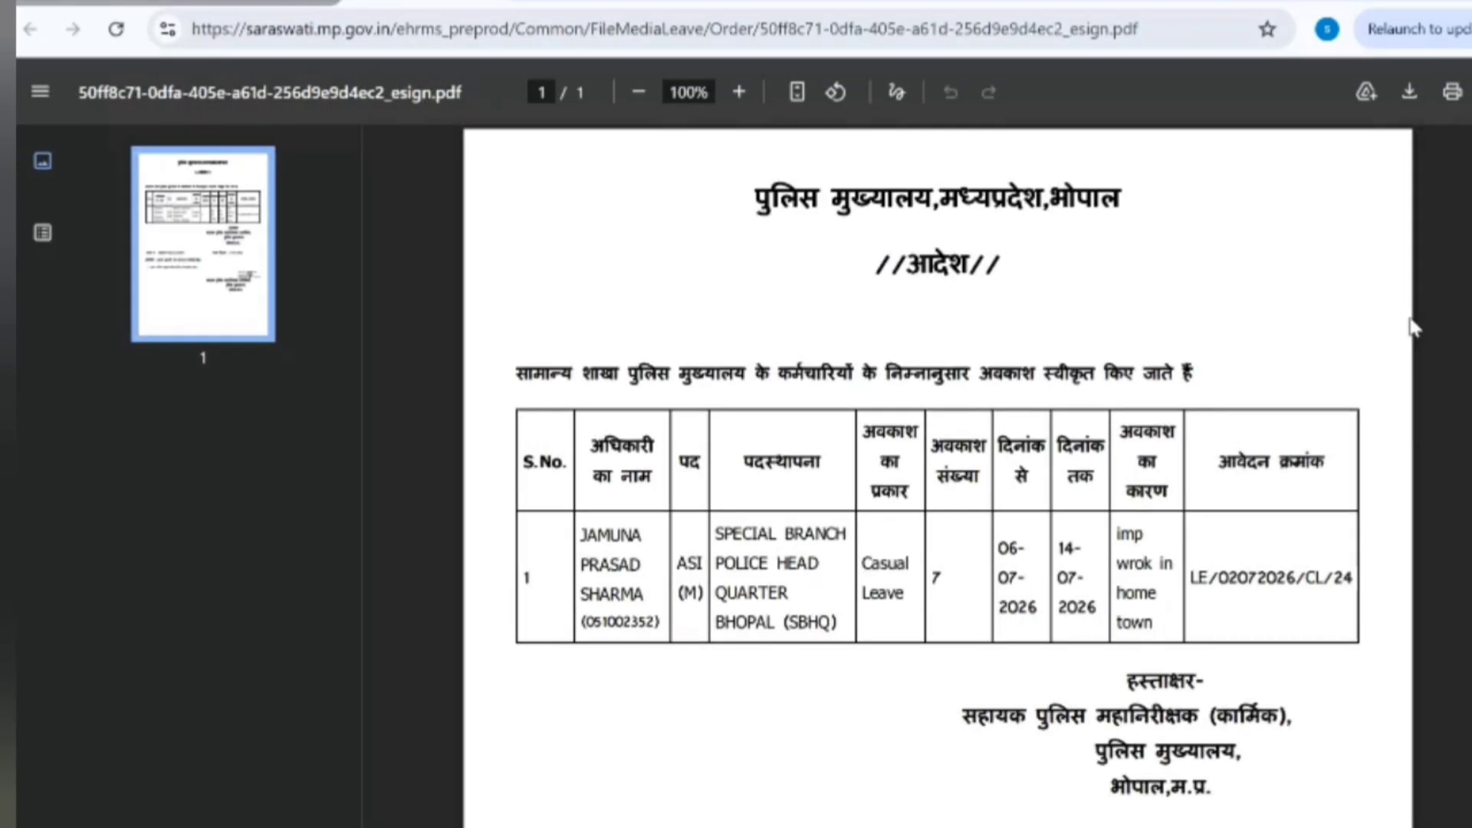
scroll(1296, 429, "down", 8)
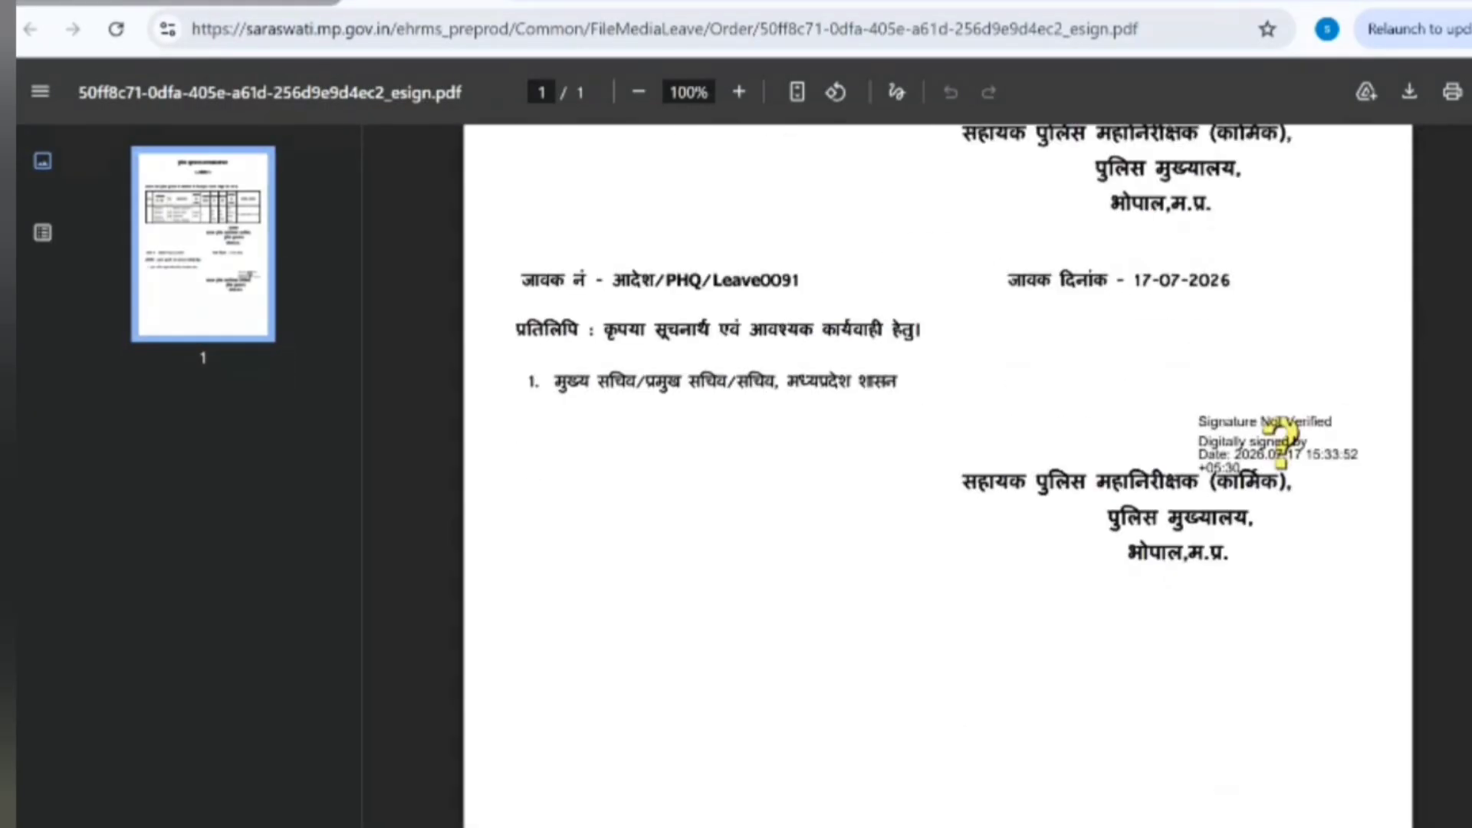